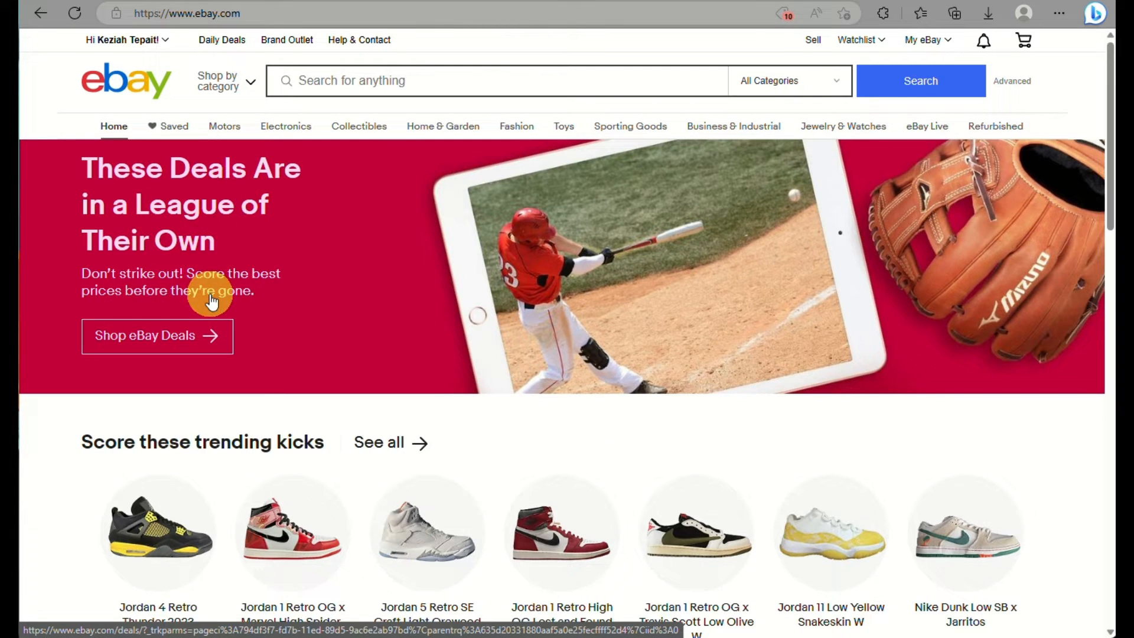
- Look over the eBay home page's deals, brand offers, footer links and the enlarged account greeting
scroll(211, 301, "down", 9)
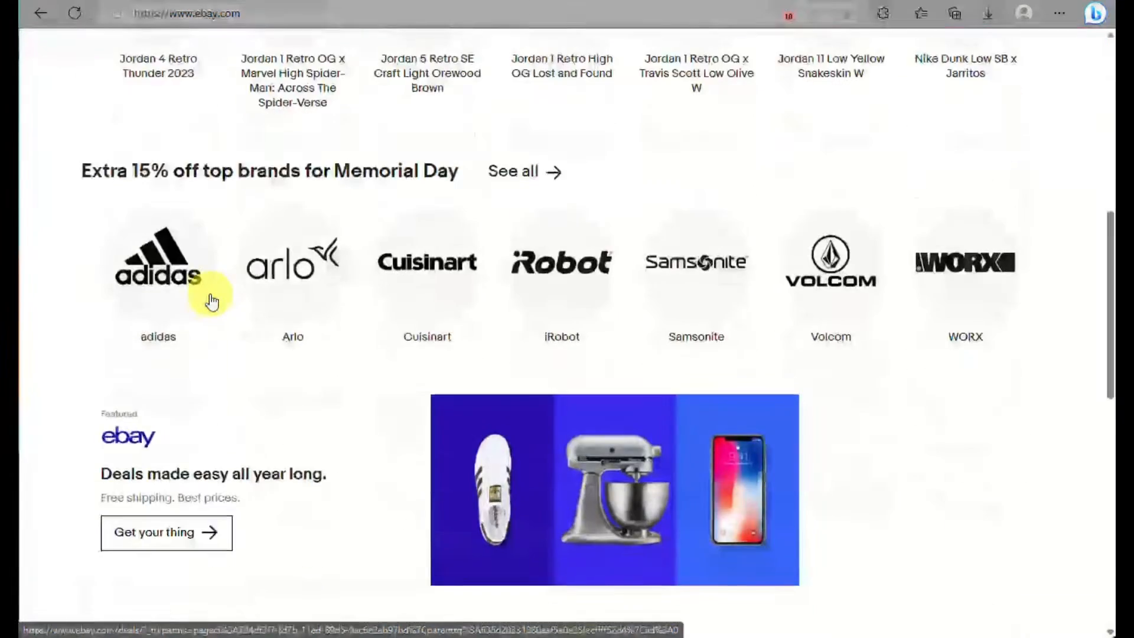
scroll(212, 302, "down", 3)
scroll(212, 301, "down", 8)
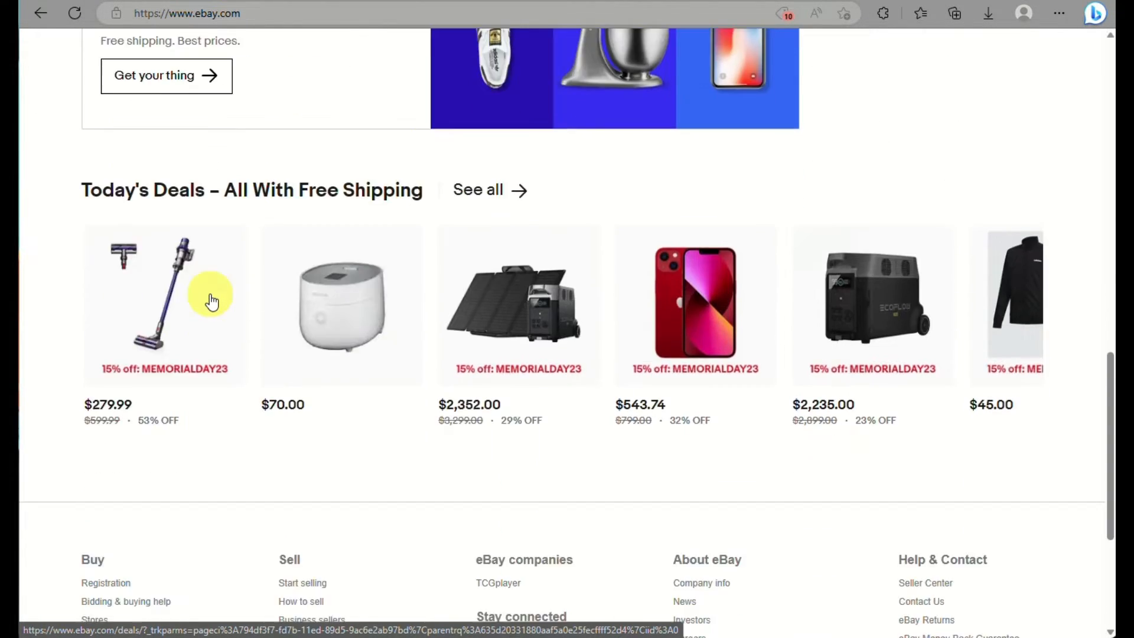
scroll(211, 301, "up", 6)
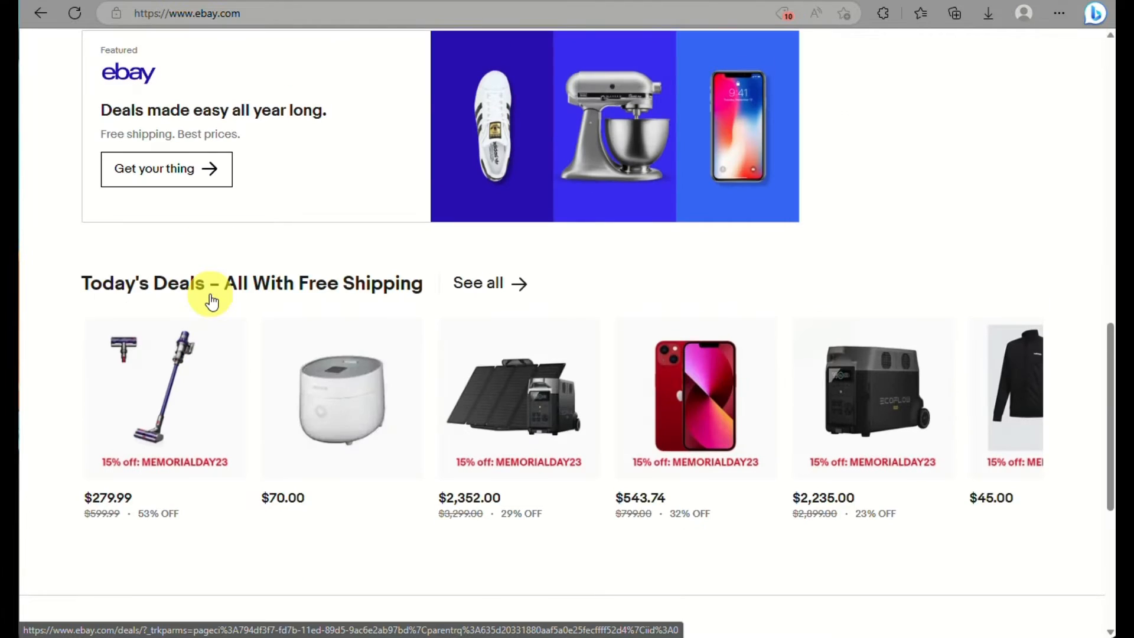
scroll(212, 301, "down", 5)
scroll(211, 301, "up", 5)
scroll(231, 330, "up", 14)
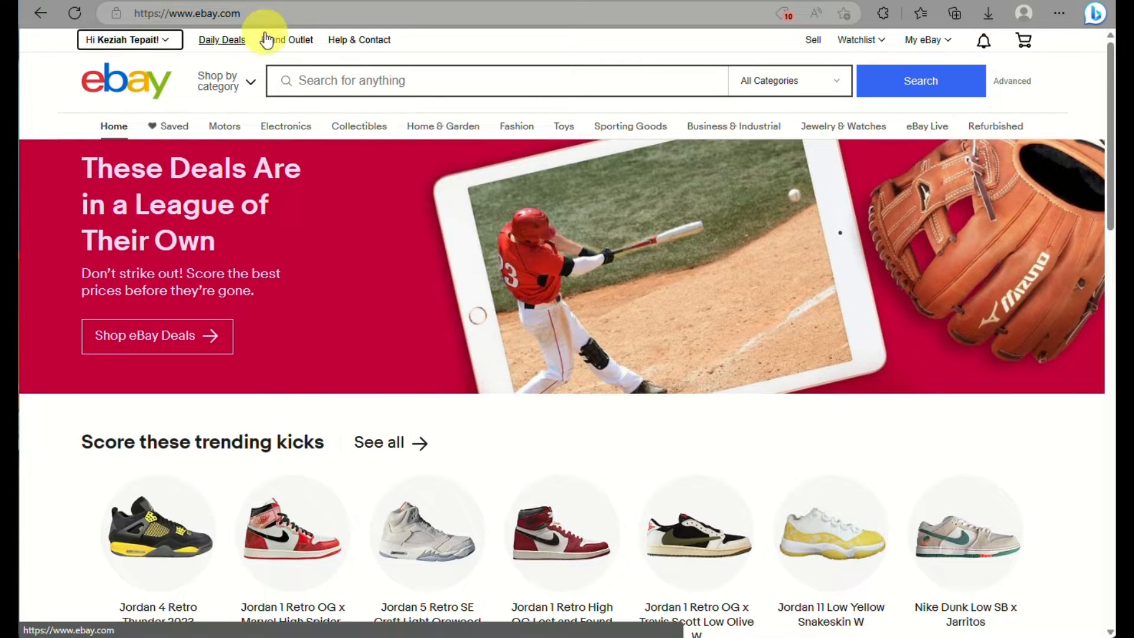
scroll(73, 59, "up", 5)
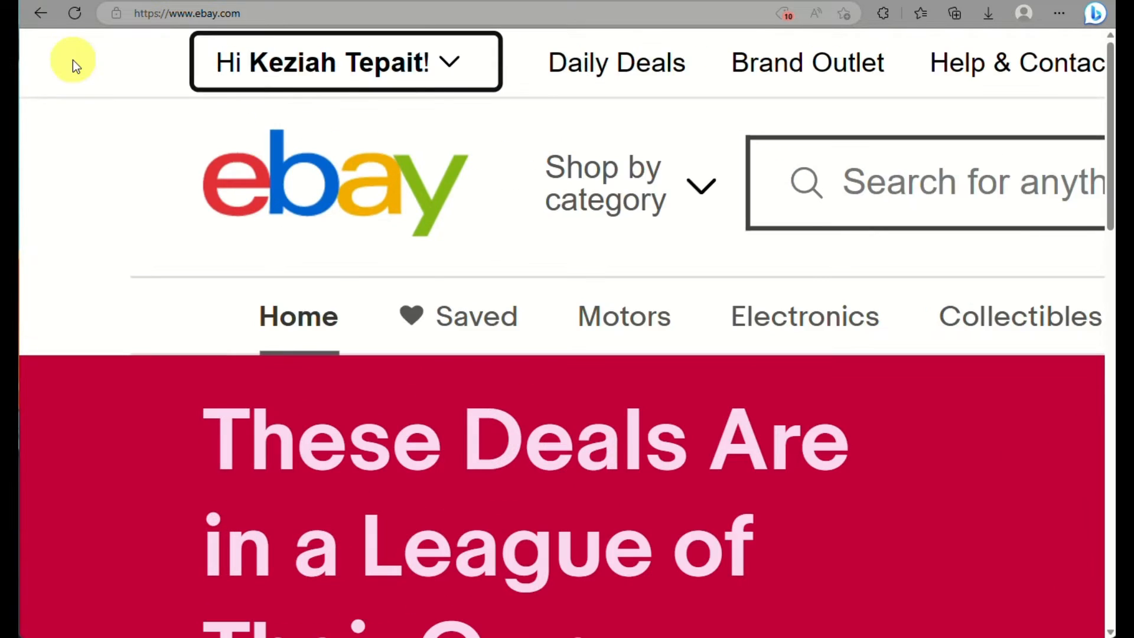
scroll(73, 59, "up", 2)
scroll(349, 140, "down", 1)
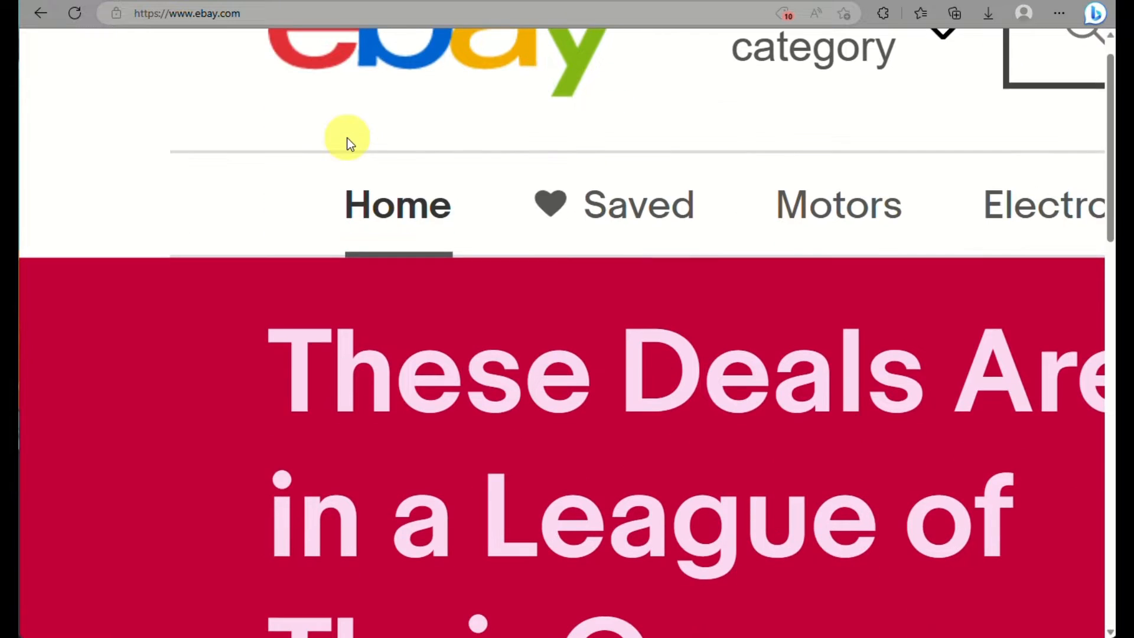
scroll(349, 139, "down", 7)
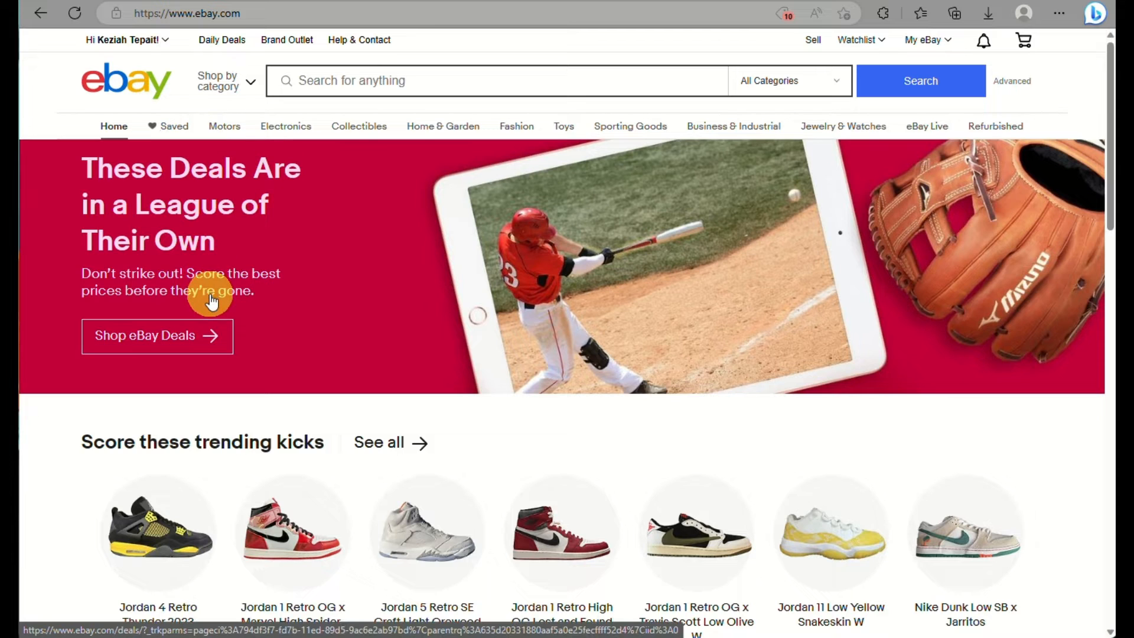
scroll(211, 301, "down", 9)
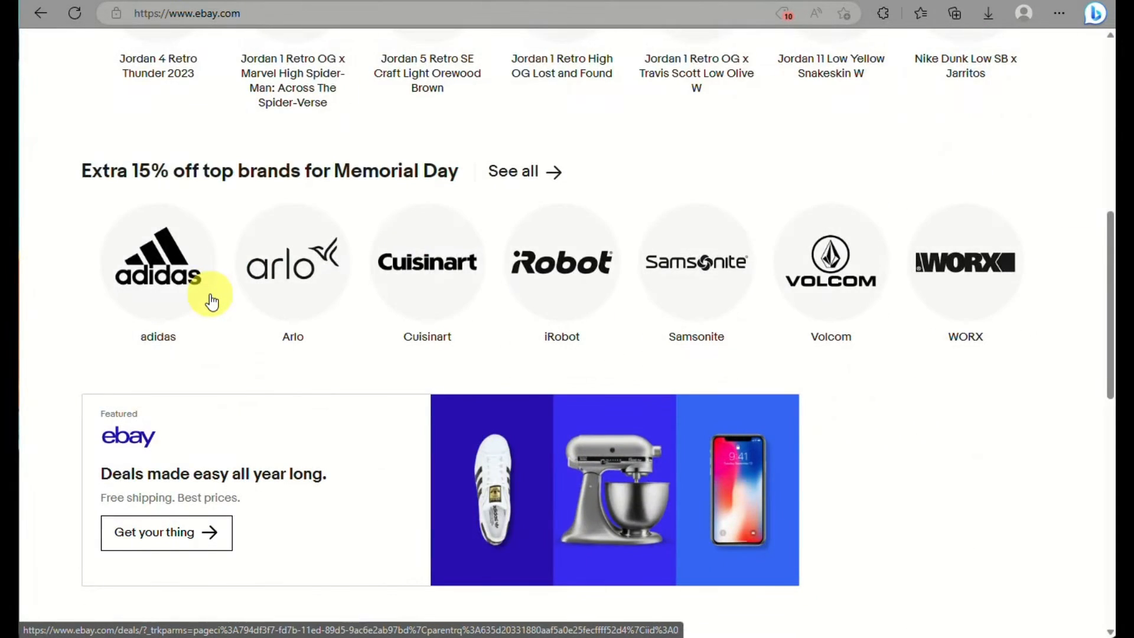
scroll(211, 301, "down", 5)
scroll(212, 301, "down", 8)
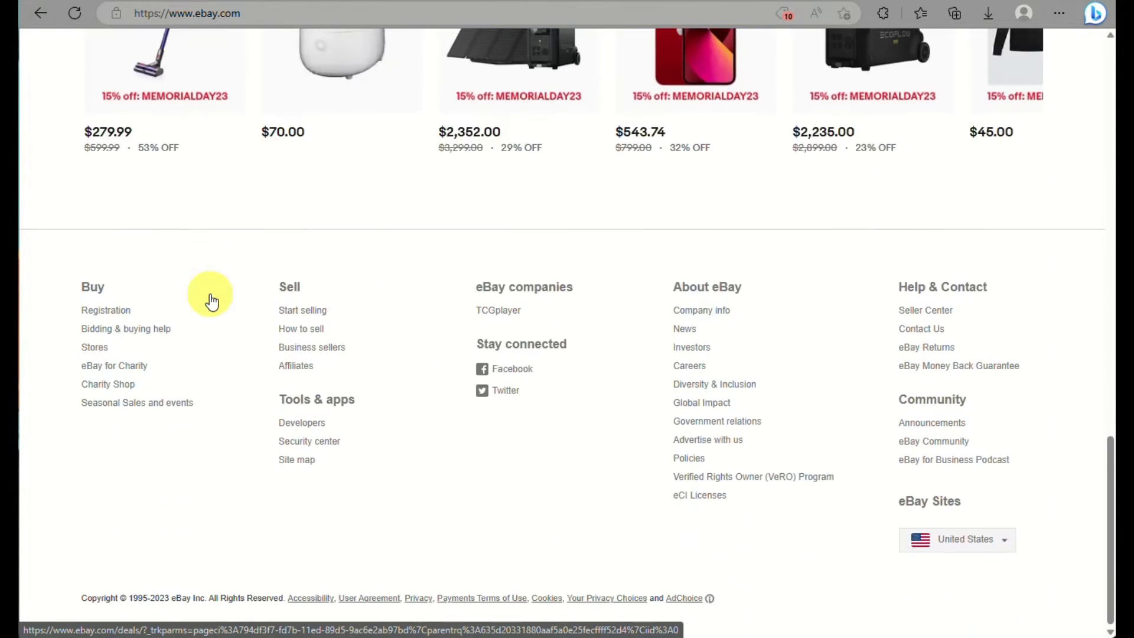
scroll(212, 302, "up", 6)
scroll(212, 302, "down", 5)
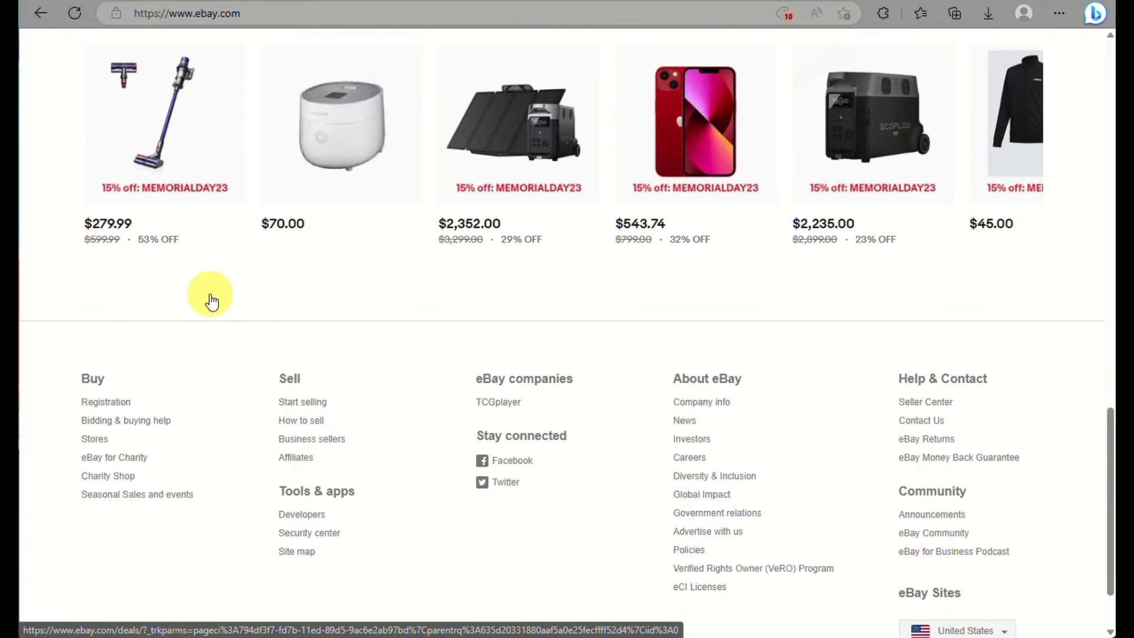
scroll(211, 302, "up", 20)
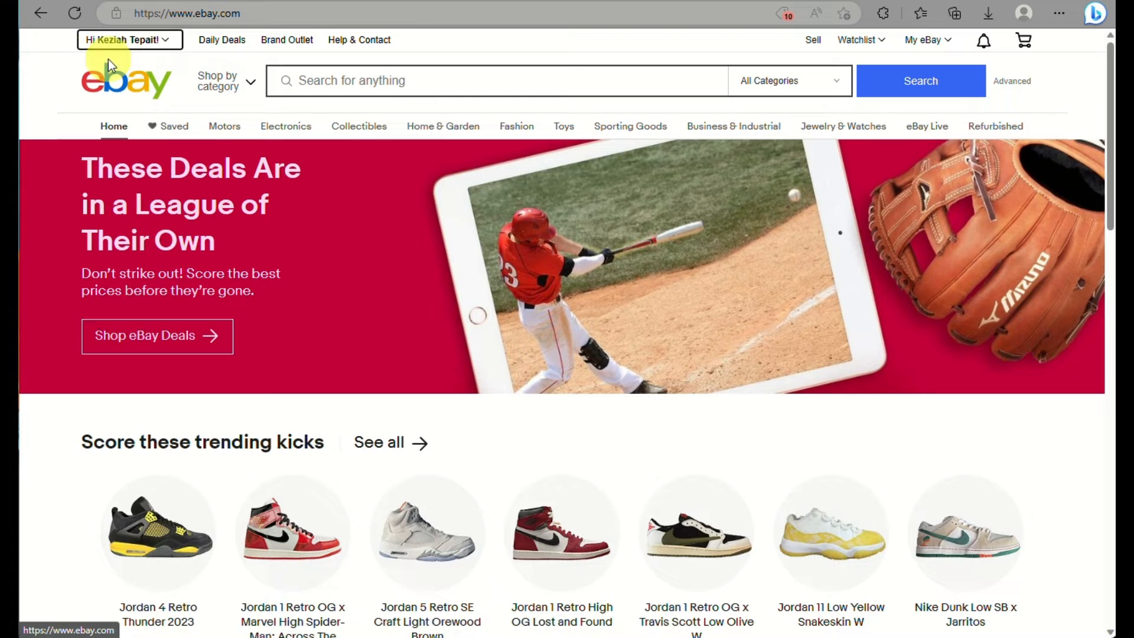
scroll(72, 59, "up", 7)
scroll(73, 59, "up", 1)
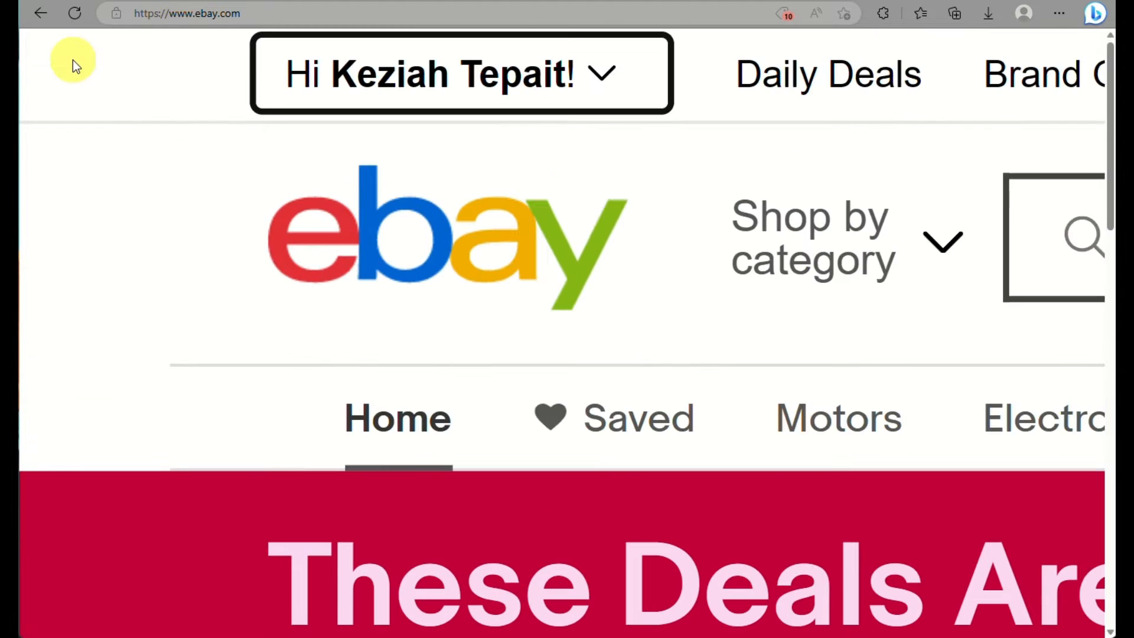
scroll(347, 147, "down", 3)
scroll(346, 145, "down", 8)
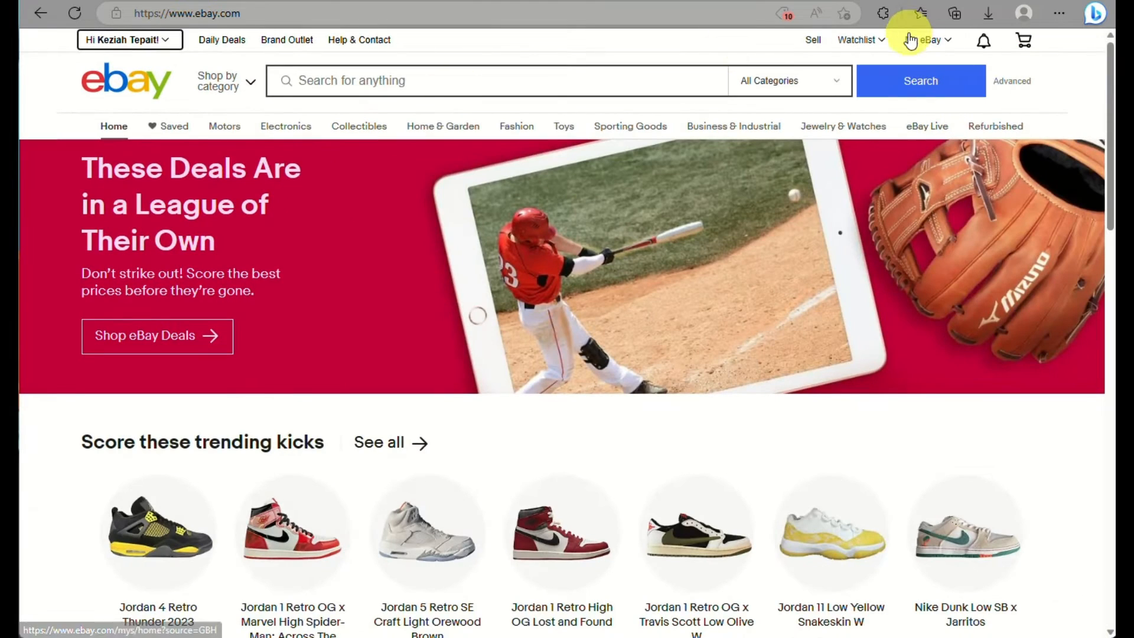
- Open the eBay selling page, start listing a new item and activate the item search field
left_click(814, 42)
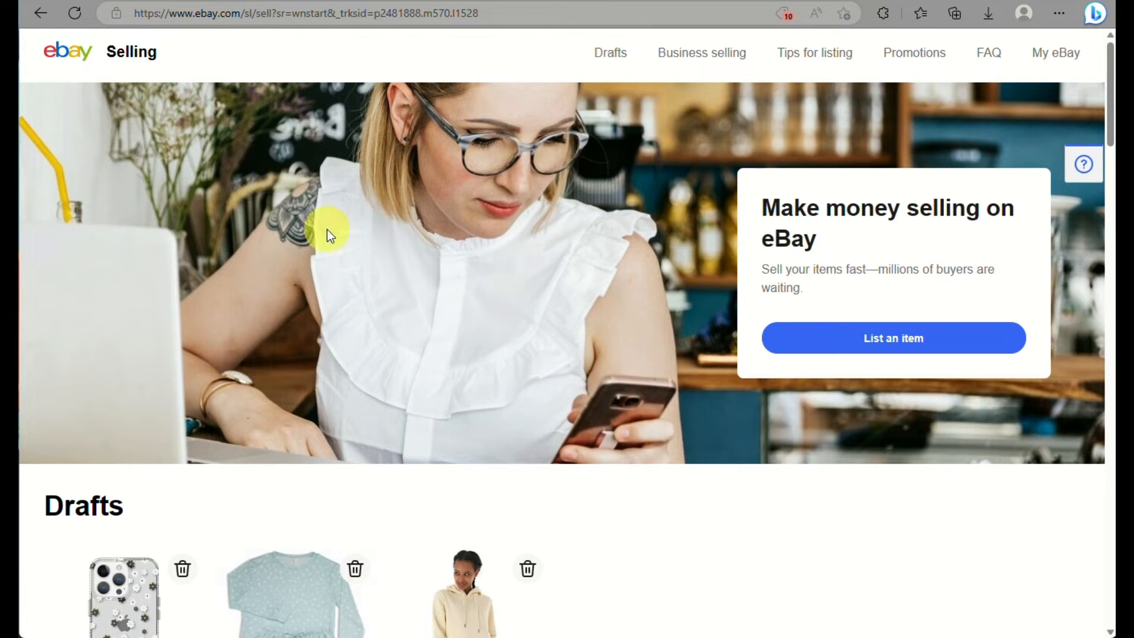
scroll(430, 292, "down", 4)
scroll(430, 292, "up", 3)
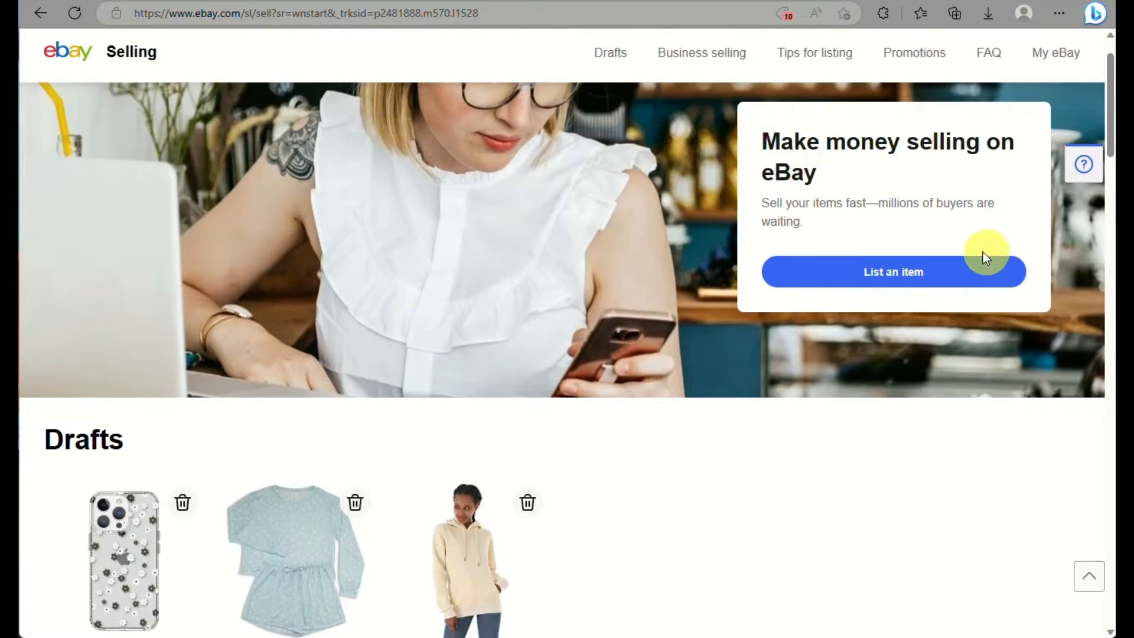
scroll(901, 290, "up", 1)
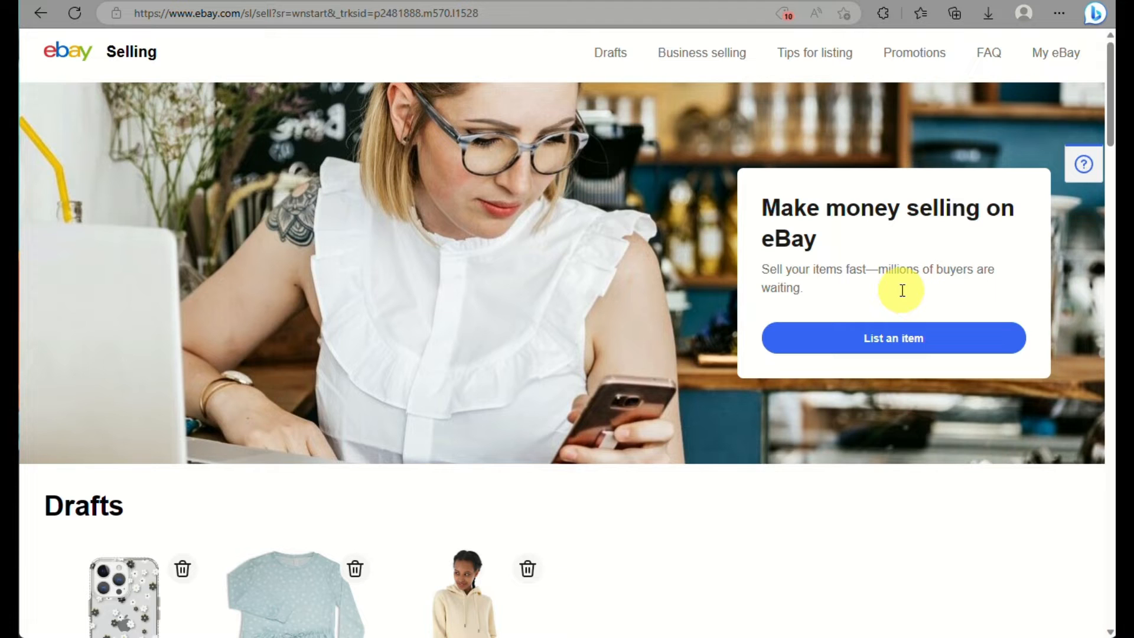
left_click(911, 345)
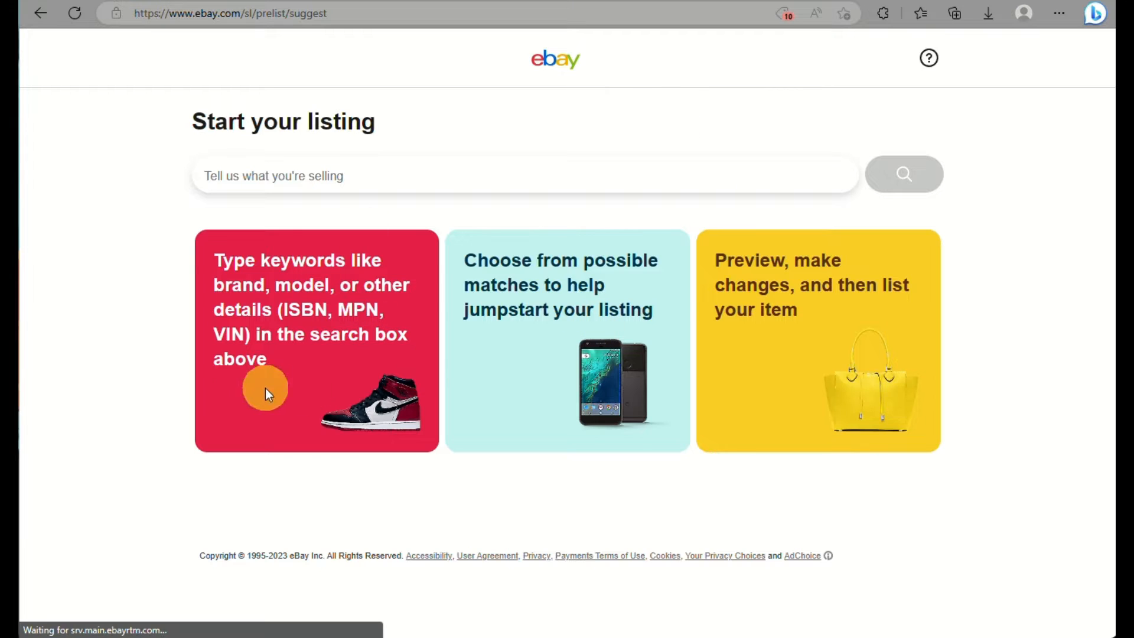
left_click(337, 174)
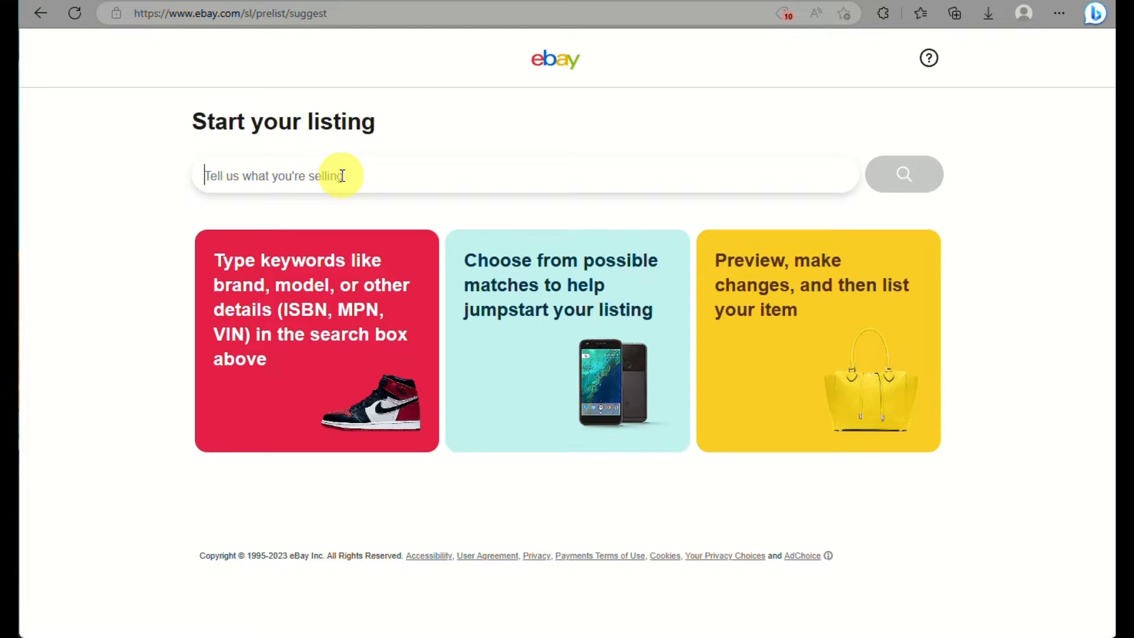
type("digit")
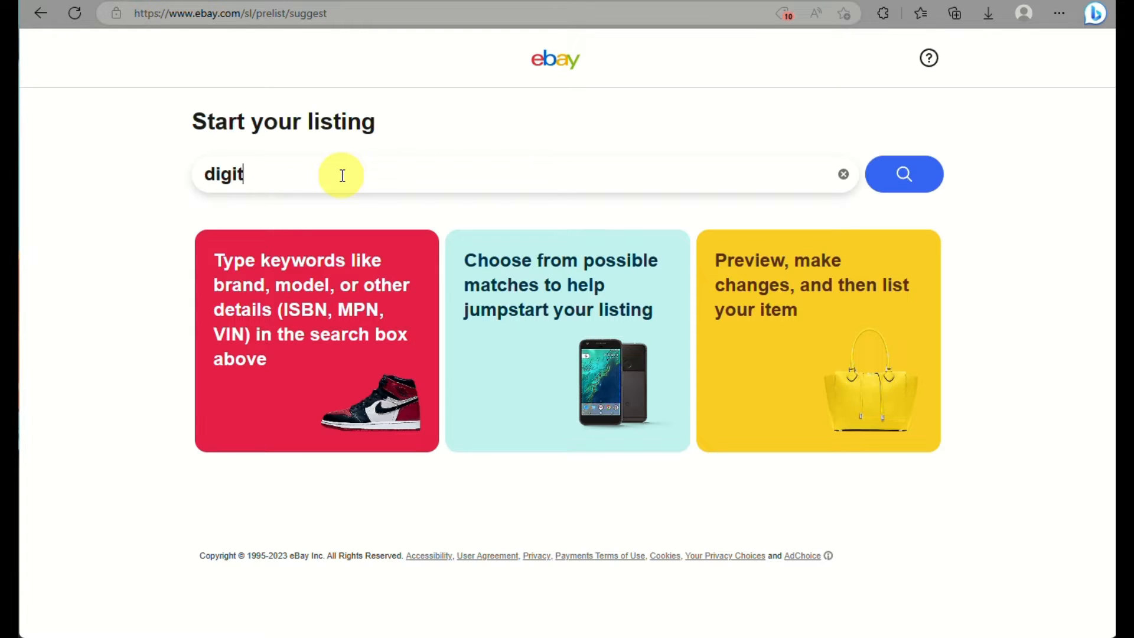
type("al")
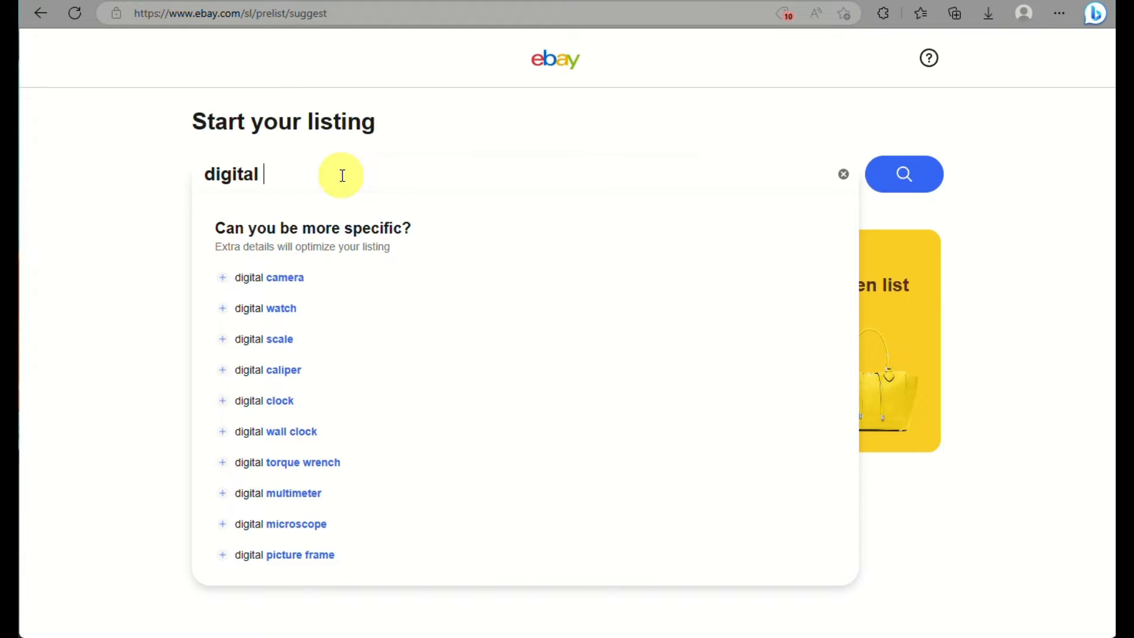
key("BackSpace")
key("BackSpace")
key("BackSpace")
key("BackSpace")
key("BackSpace")
key("BackSpace")
key("BackSpace")
key("BackSpace")
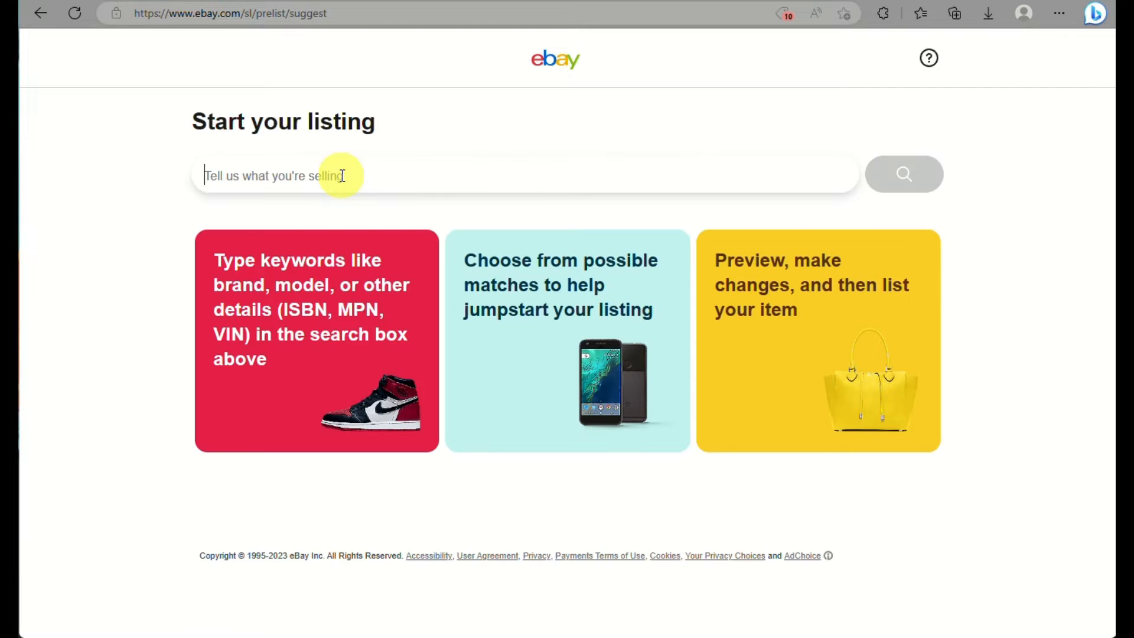
- Search for the item to sell using the suggested keywords "audio books" and look through the product library matches
type("audio bo")
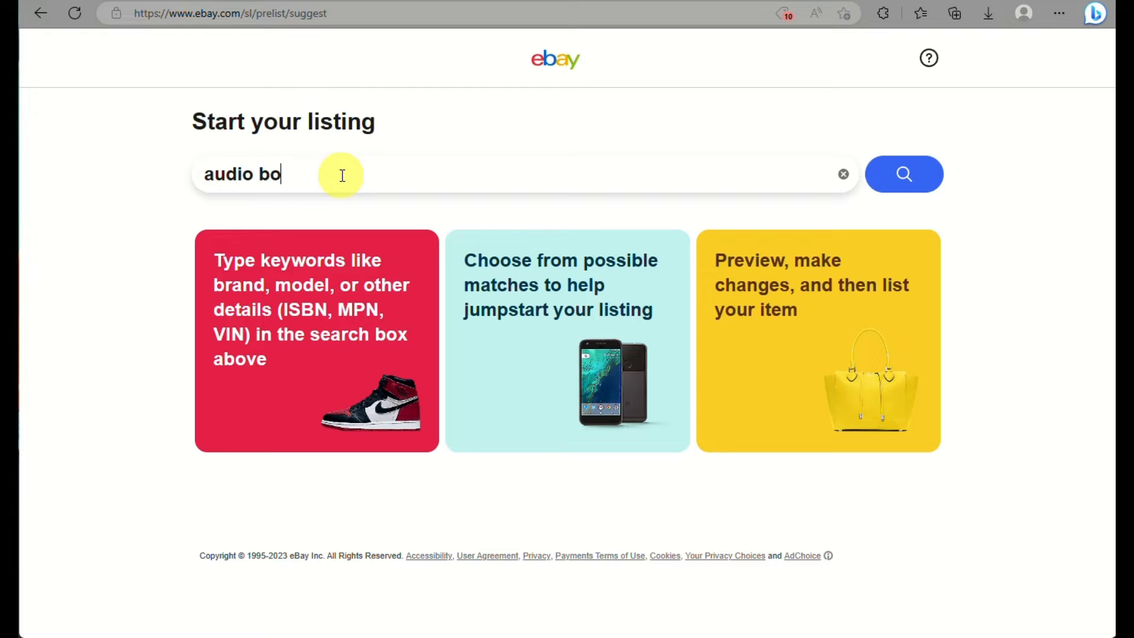
type("ok")
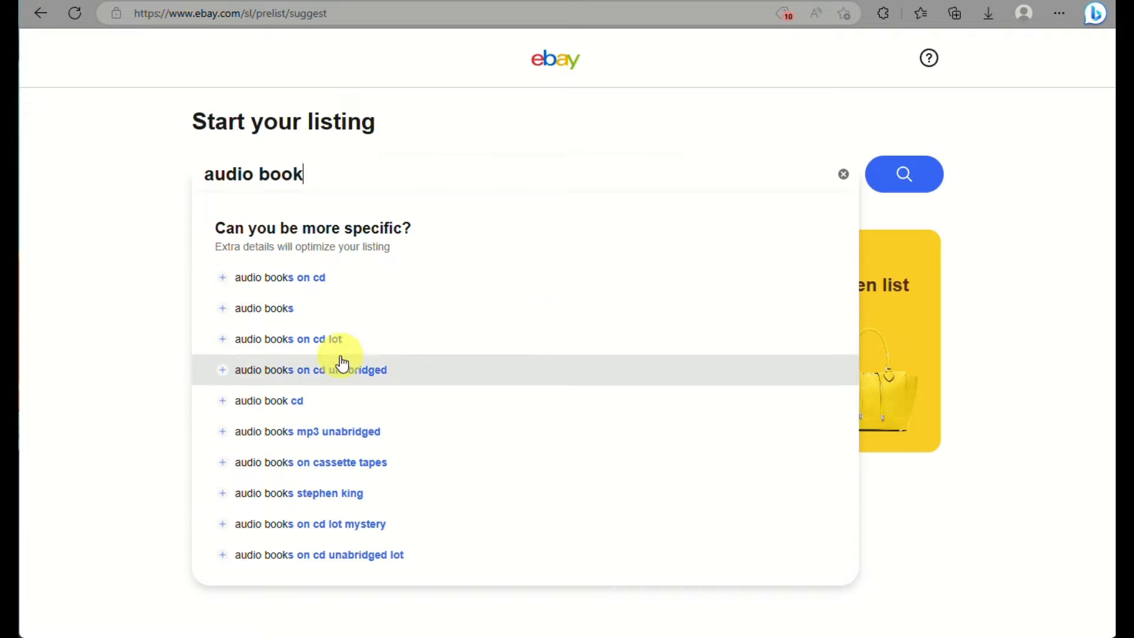
left_click(362, 310)
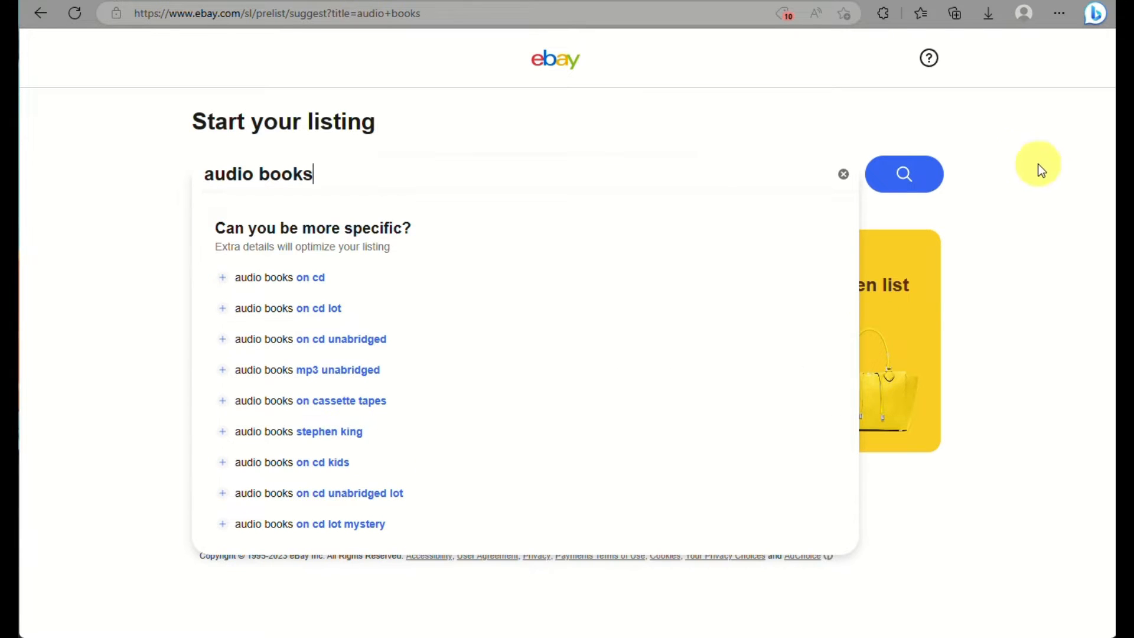
left_click(925, 172)
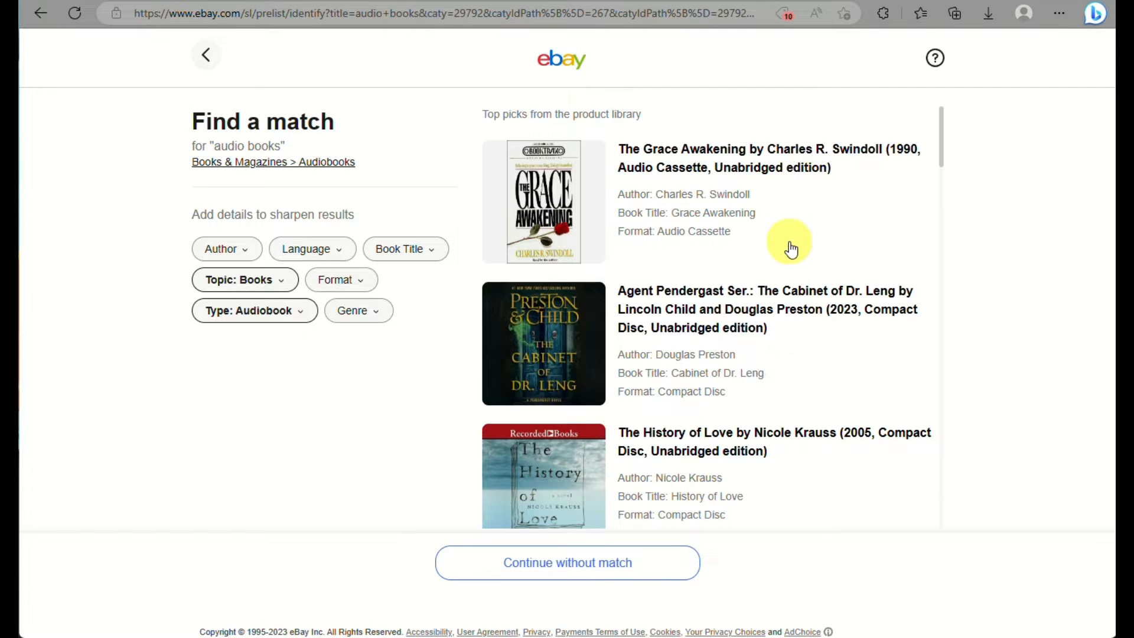
scroll(791, 254, "down", 7)
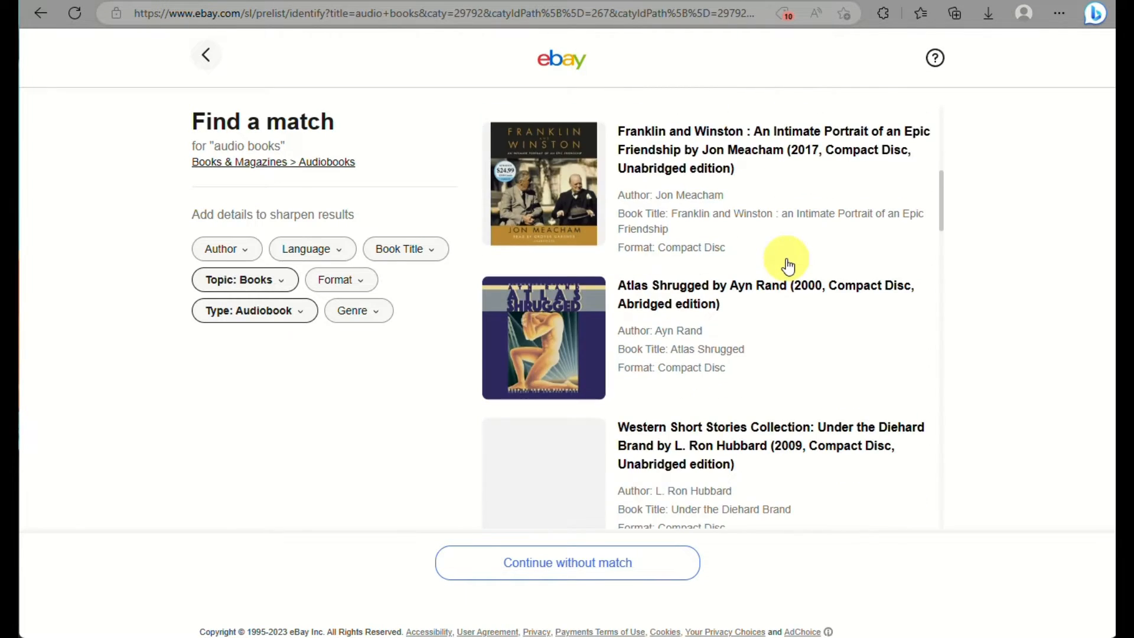
scroll(717, 278, "down", 5)
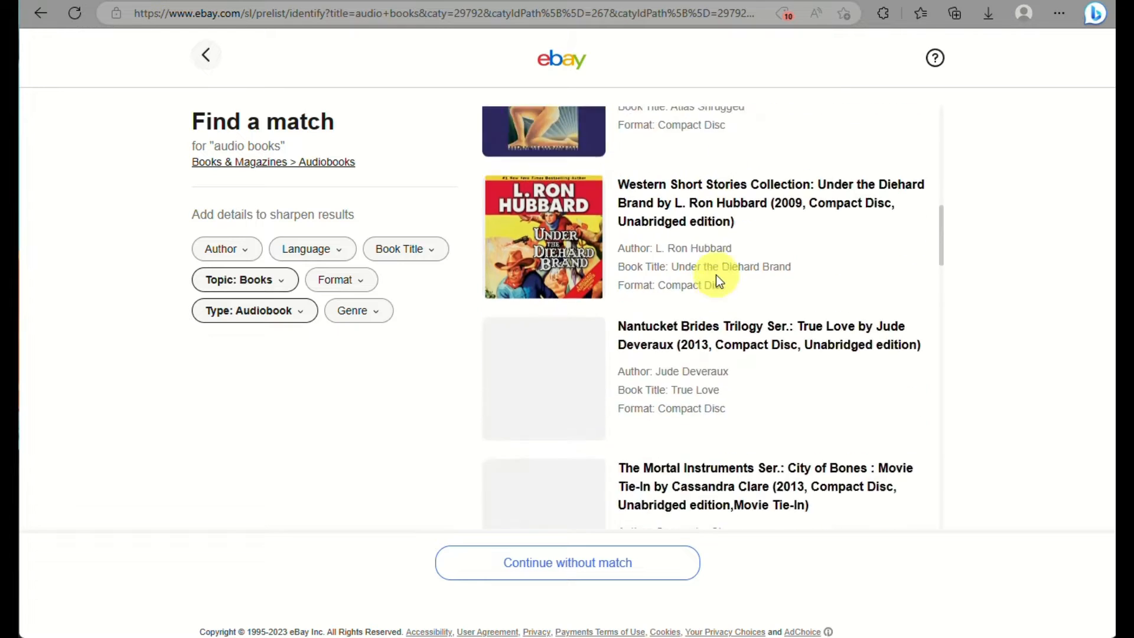
scroll(717, 276, "down", 15)
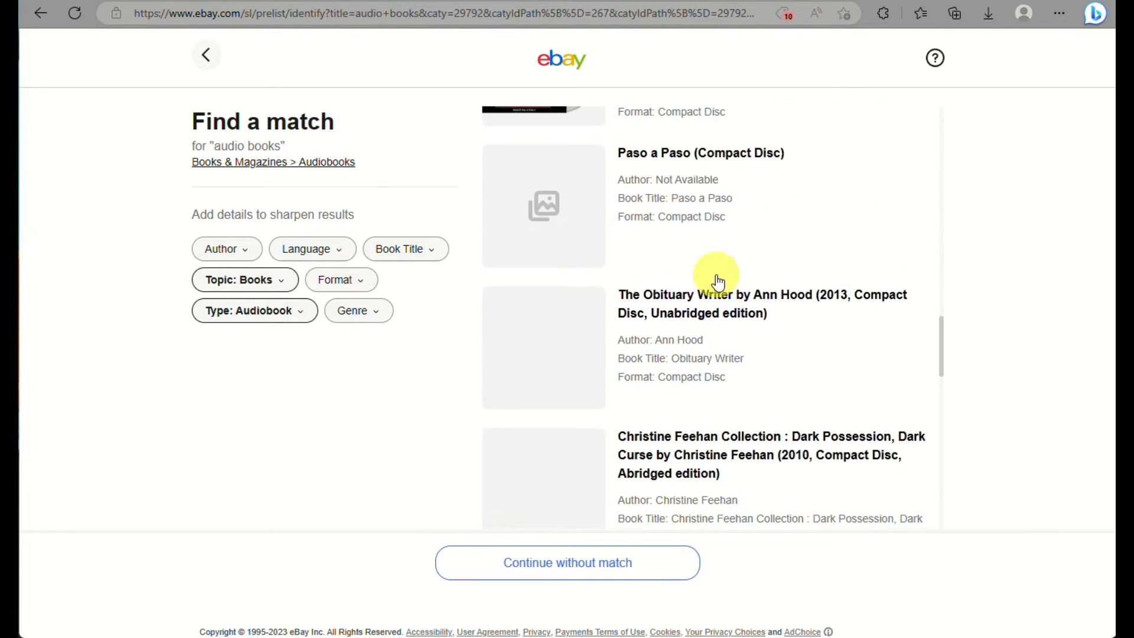
scroll(726, 343, "down", 12)
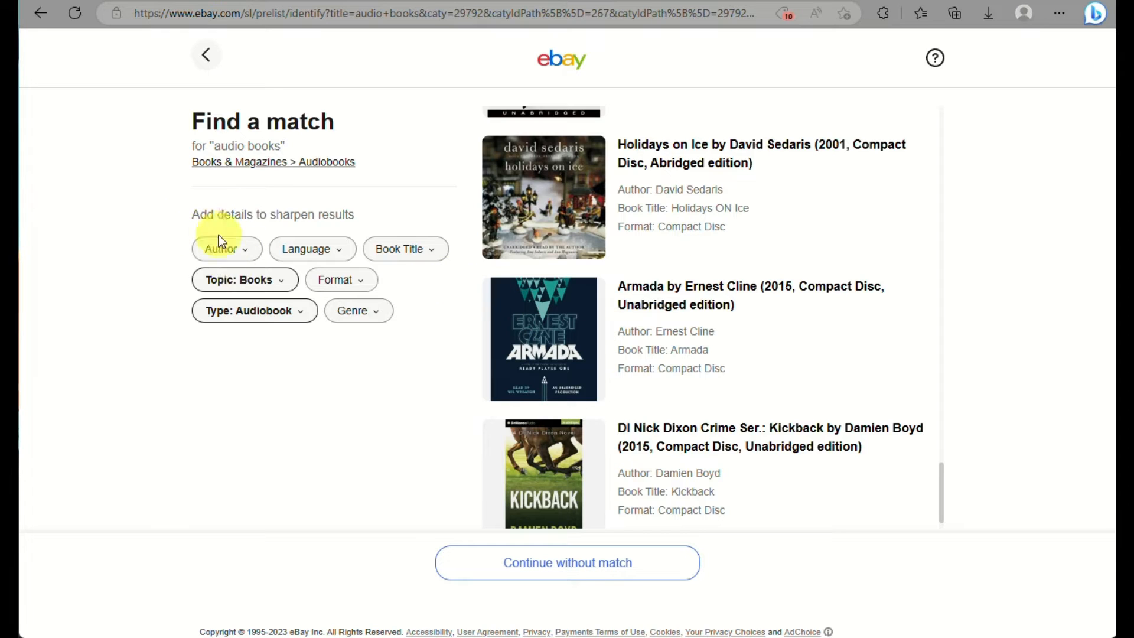
- Add Beliefs to the selected topics of the audio books match filter and apply the selection
left_click(247, 281)
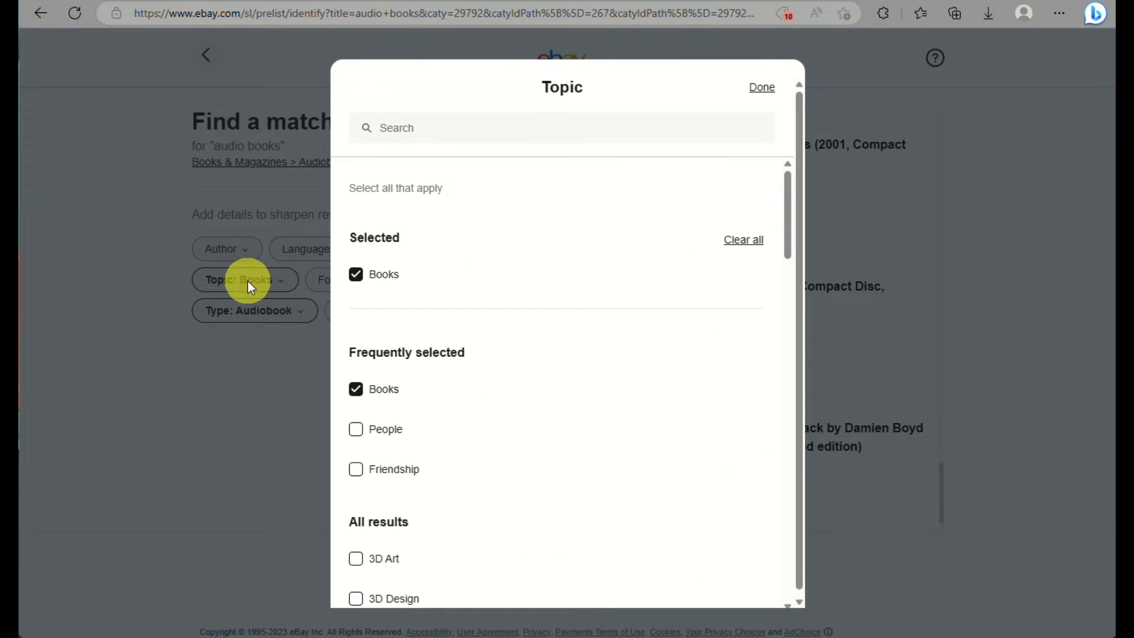
scroll(490, 448, "down", 7)
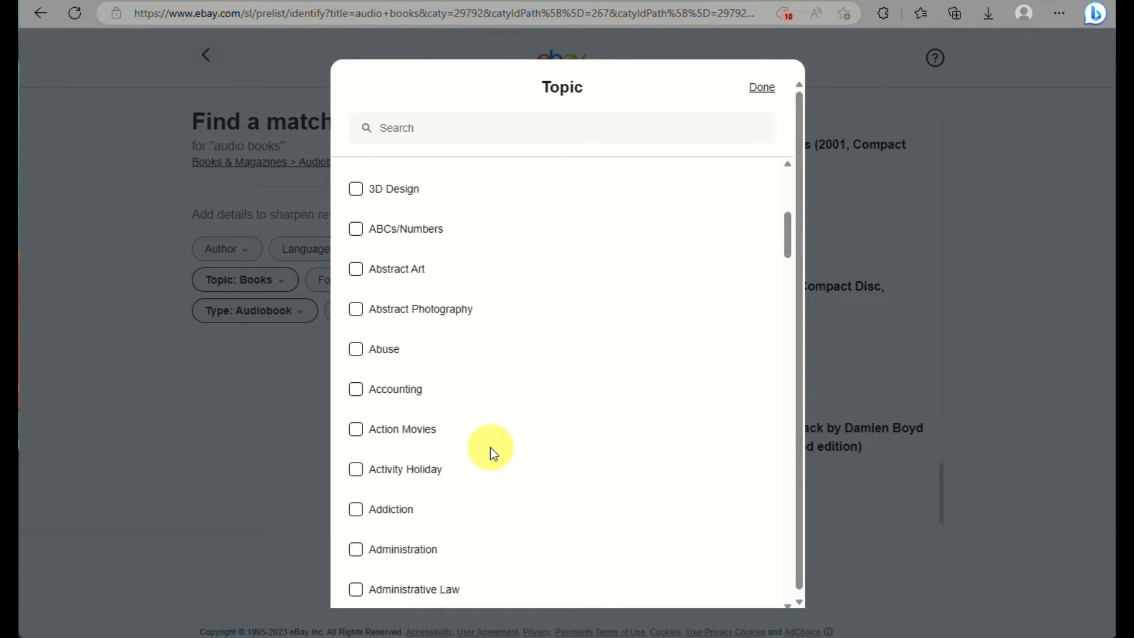
scroll(492, 442, "down", 12)
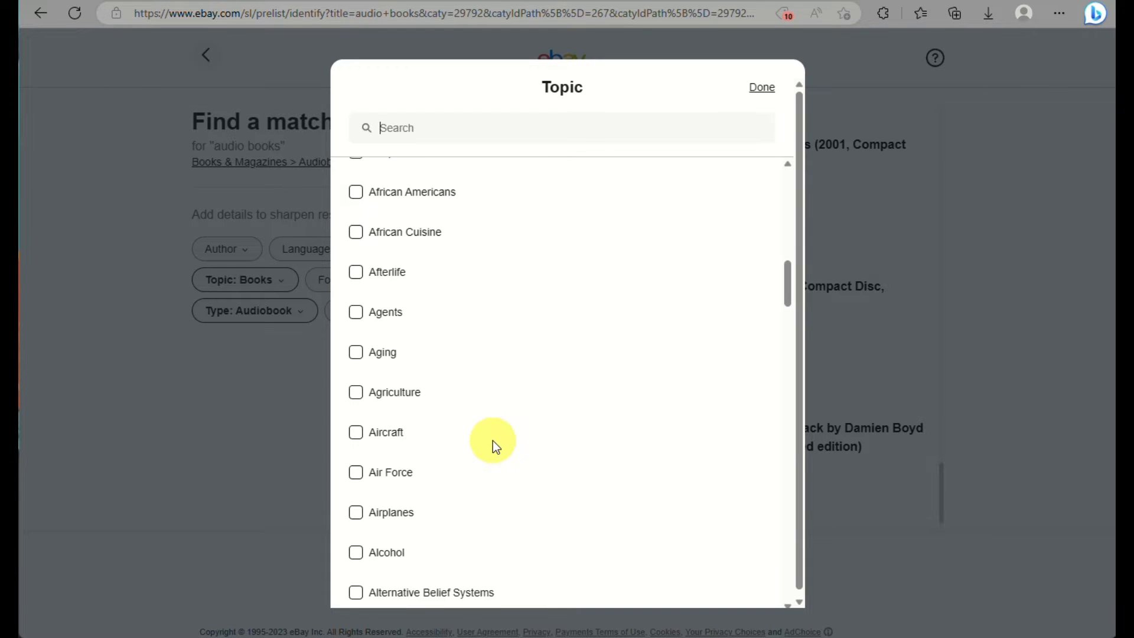
scroll(496, 434, "down", 5)
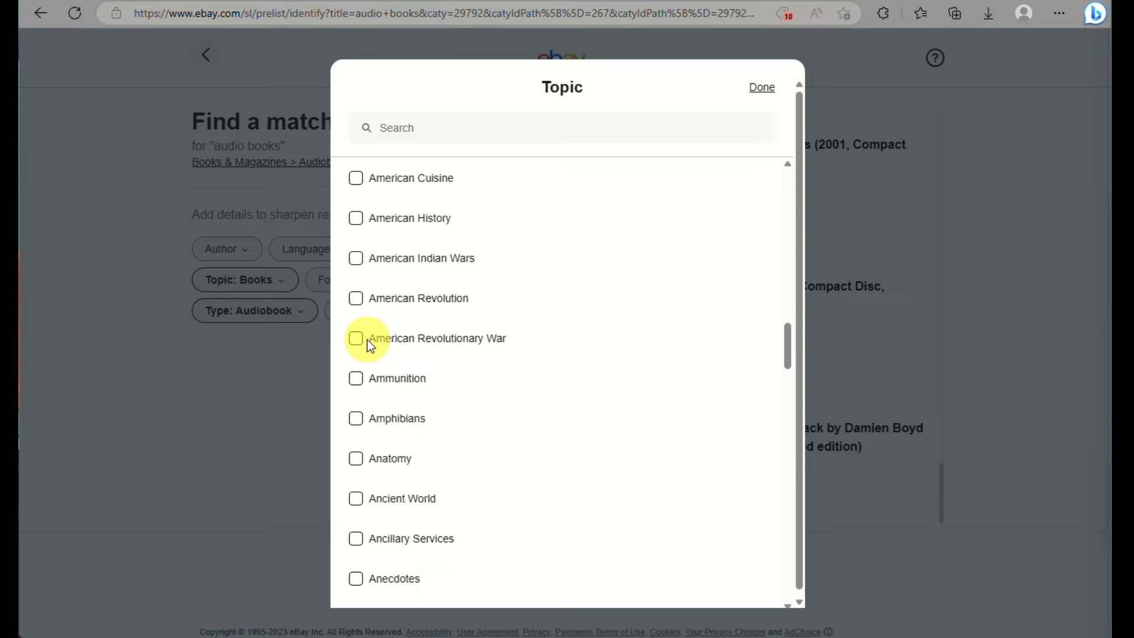
scroll(417, 355, "down", 20)
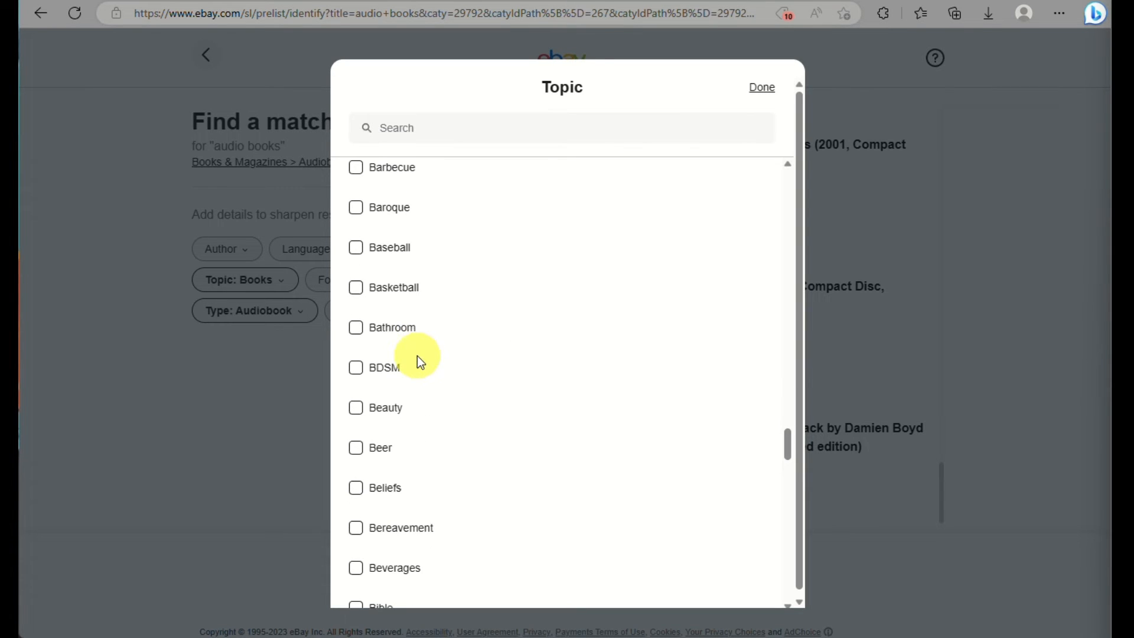
scroll(392, 384, "down", 3)
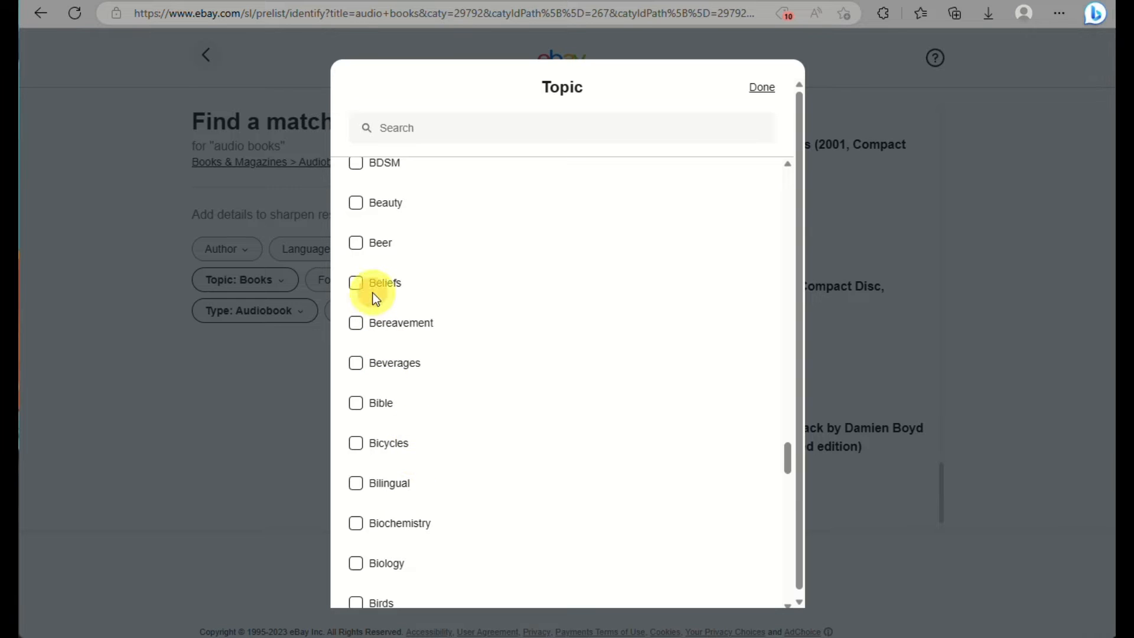
left_click(356, 290)
left_click(762, 88)
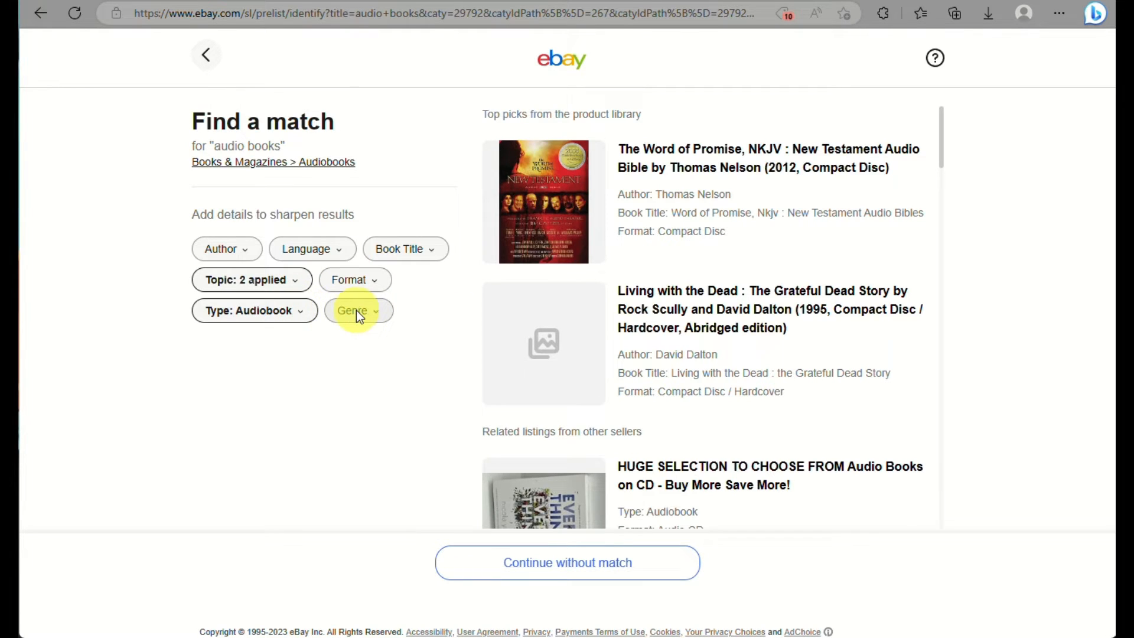
- Continue without a product match, set the item condition to Like New and proceed to the listing form
left_click(527, 568)
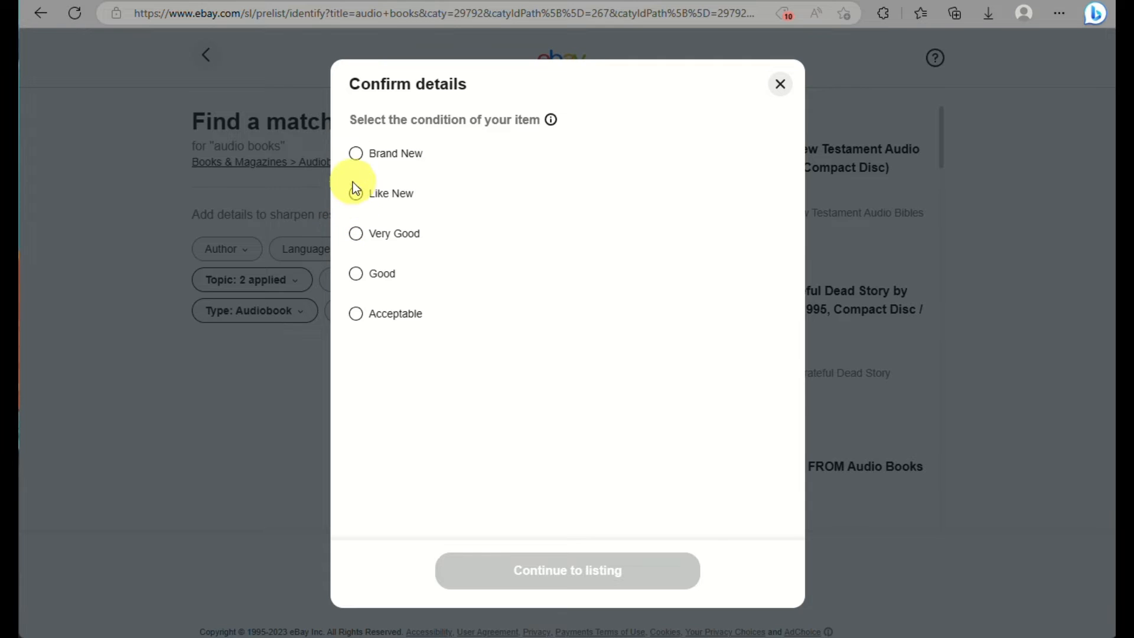
left_click(353, 154)
left_click(356, 194)
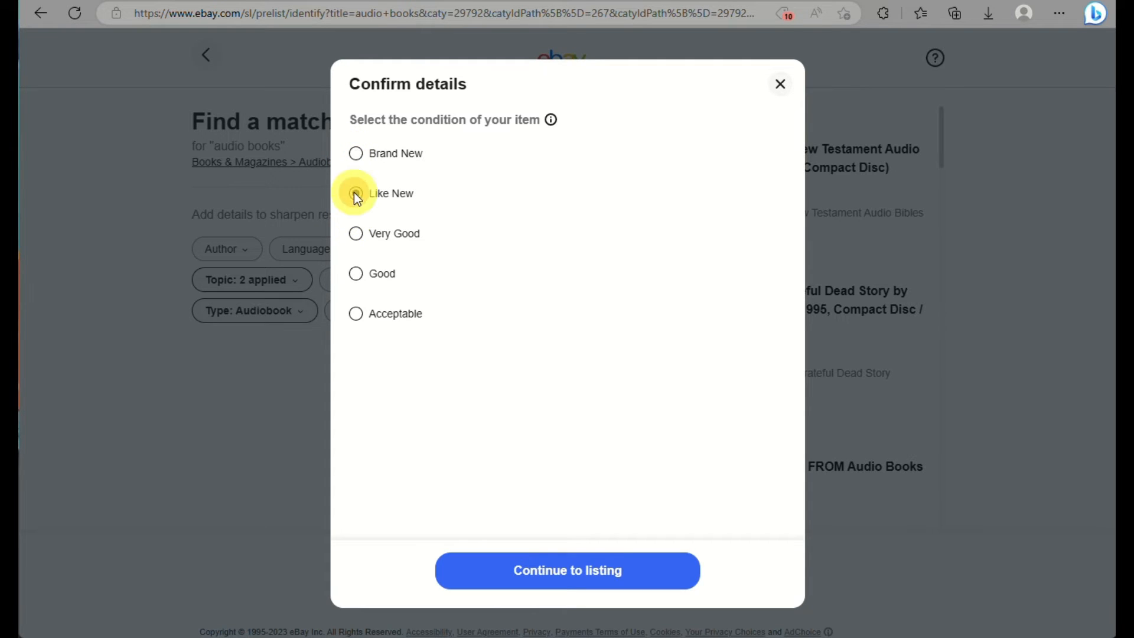
left_click(600, 570)
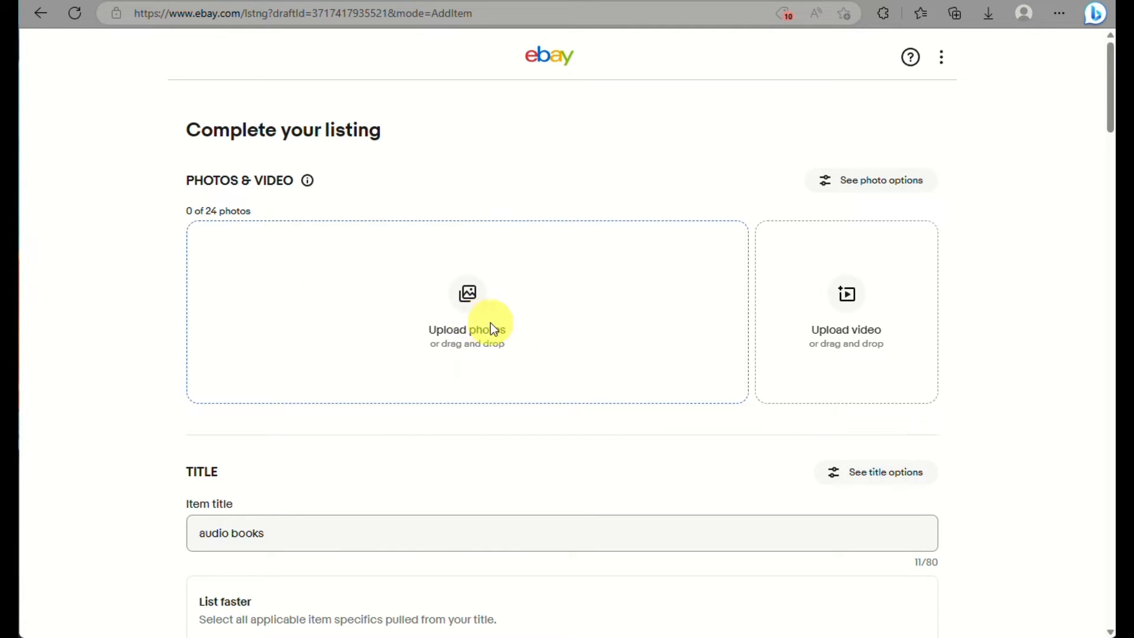
- Upload the black-and-white handwritten text JPG from the Downloads folder as the listing's main photo
left_click(470, 330)
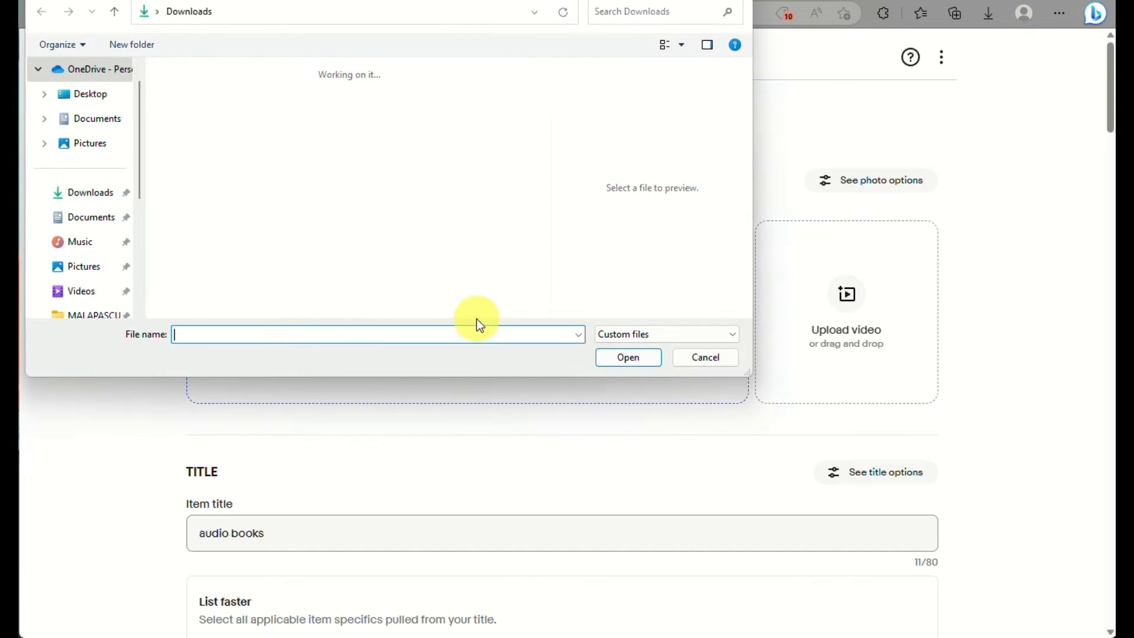
scroll(251, 197, "down", 8)
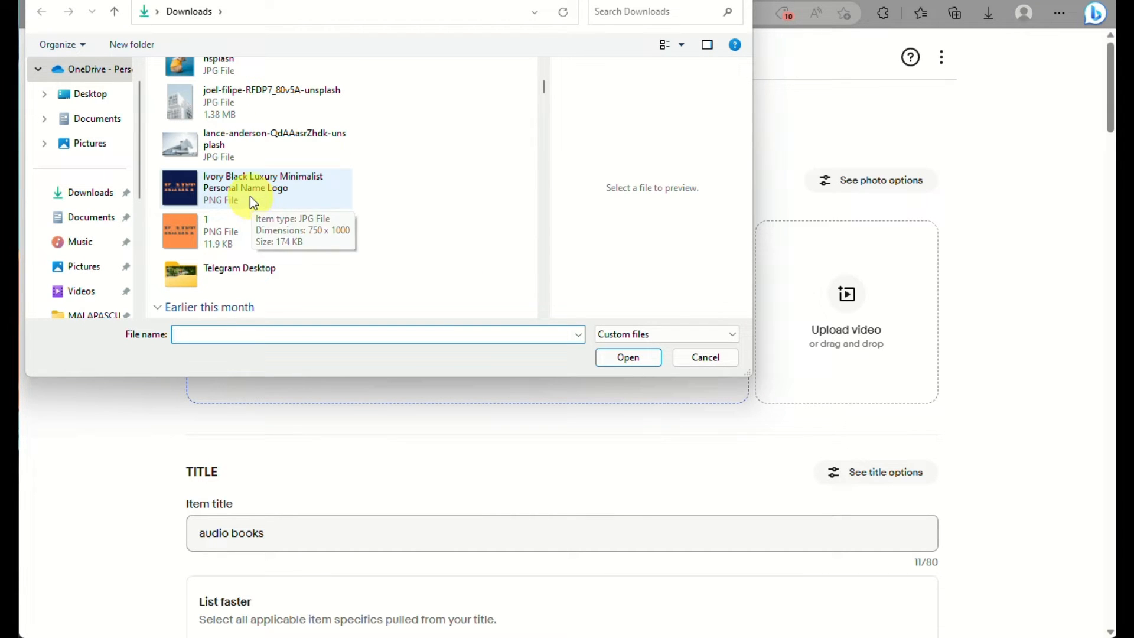
left_click(235, 151)
scroll(278, 207, "down", 5)
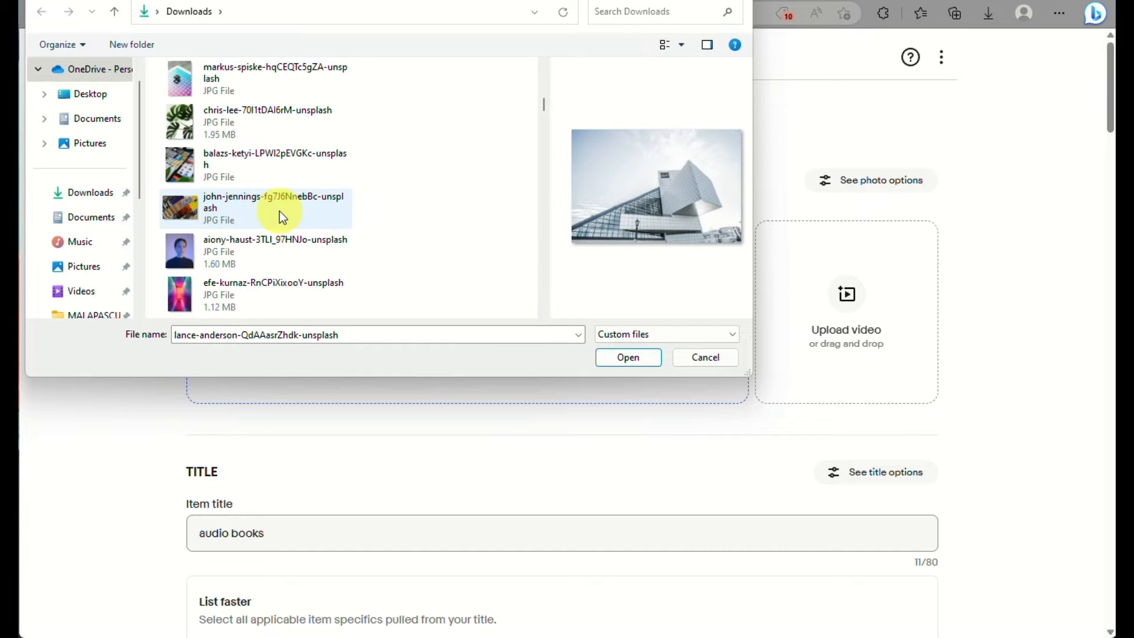
scroll(289, 224, "up", 3)
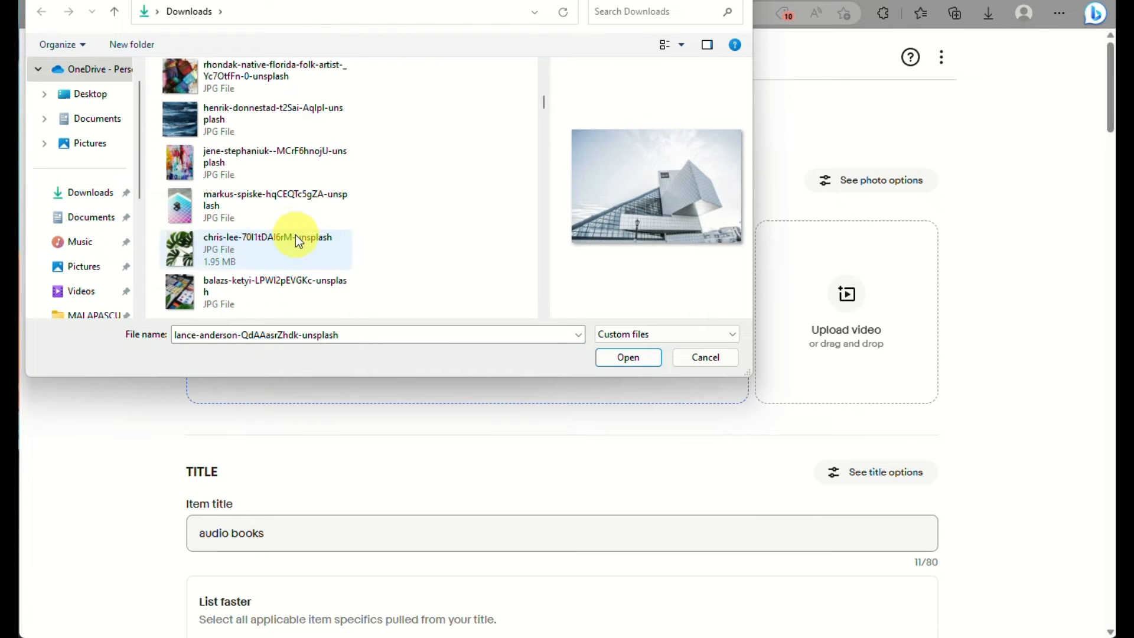
scroll(255, 236, "down", 3)
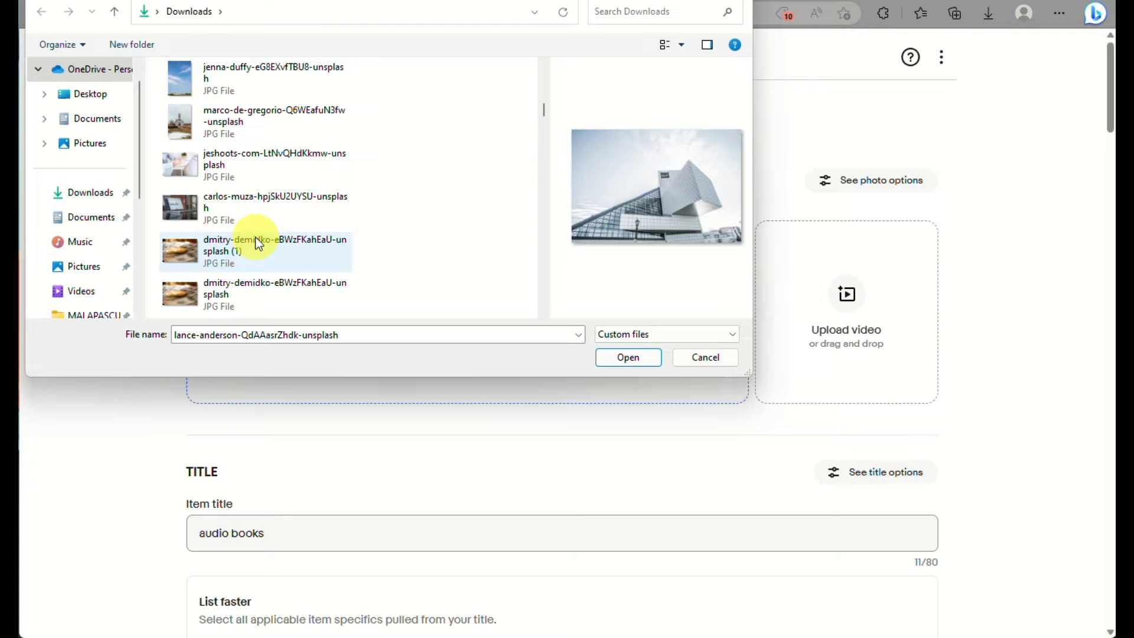
left_click(255, 236)
left_click(266, 203)
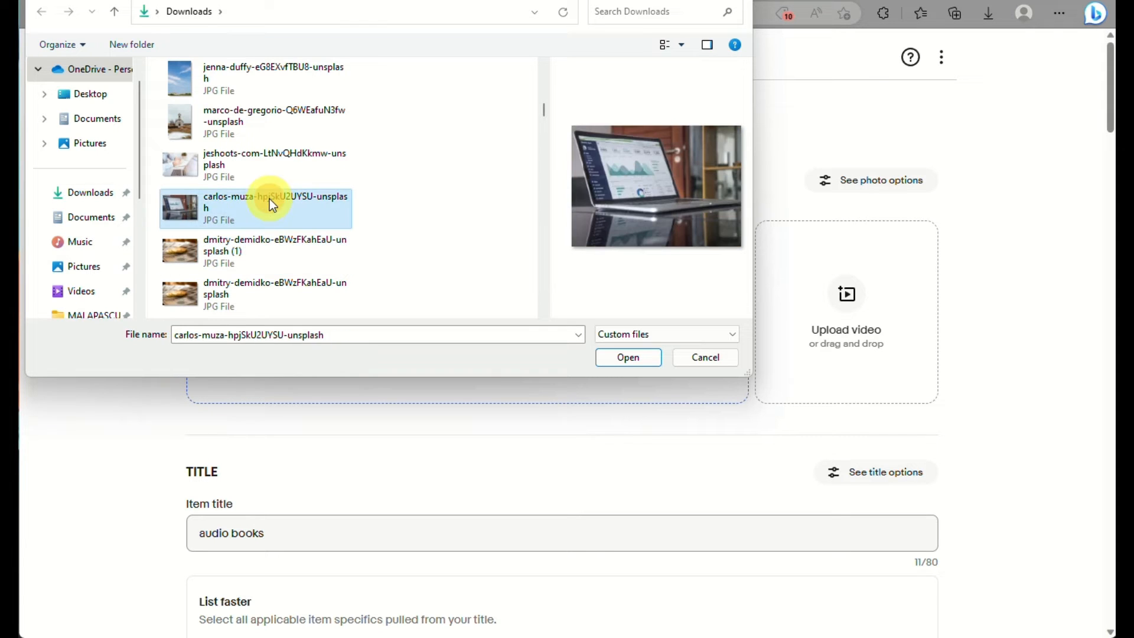
scroll(261, 303, "down", 3)
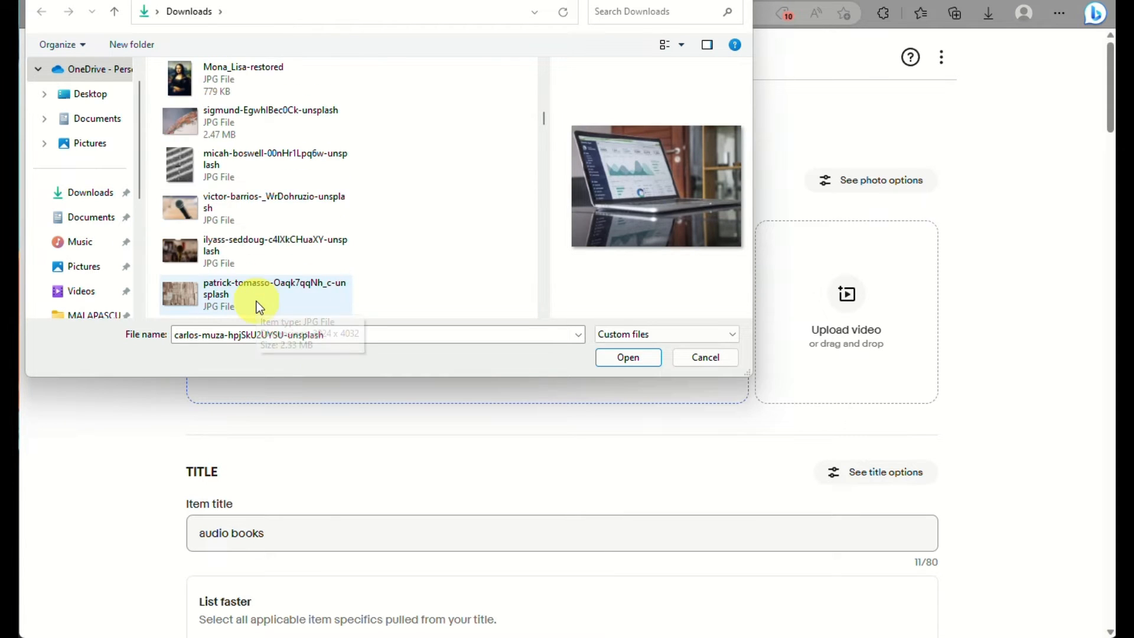
left_click(267, 165)
left_click(628, 357)
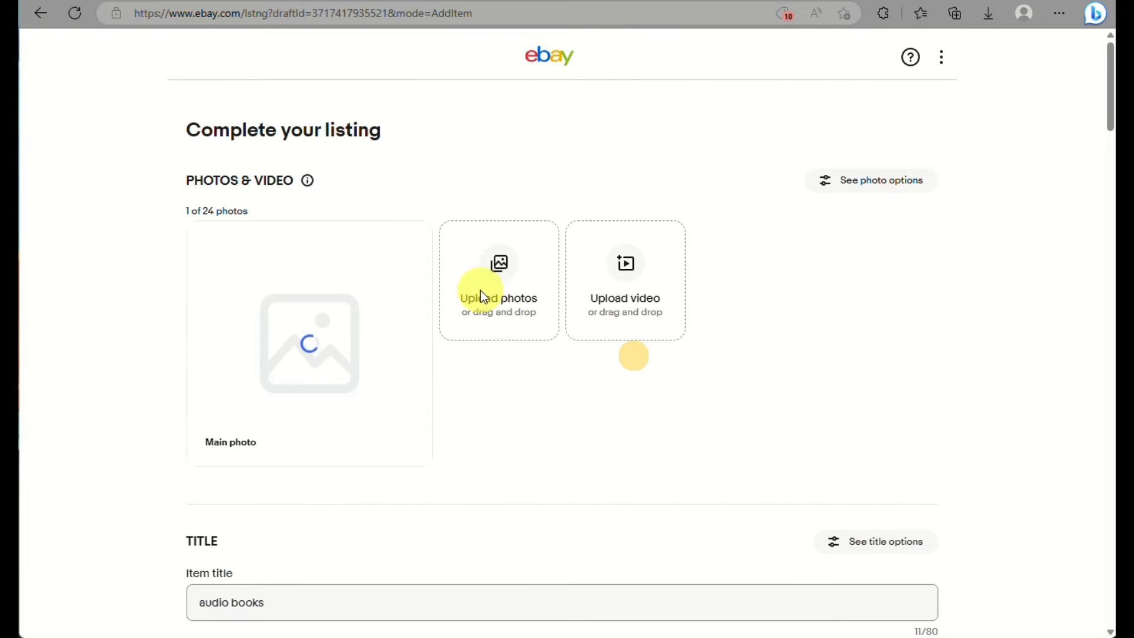
- Extend the item title to "audio books sample only"
scroll(520, 355, "down", 4)
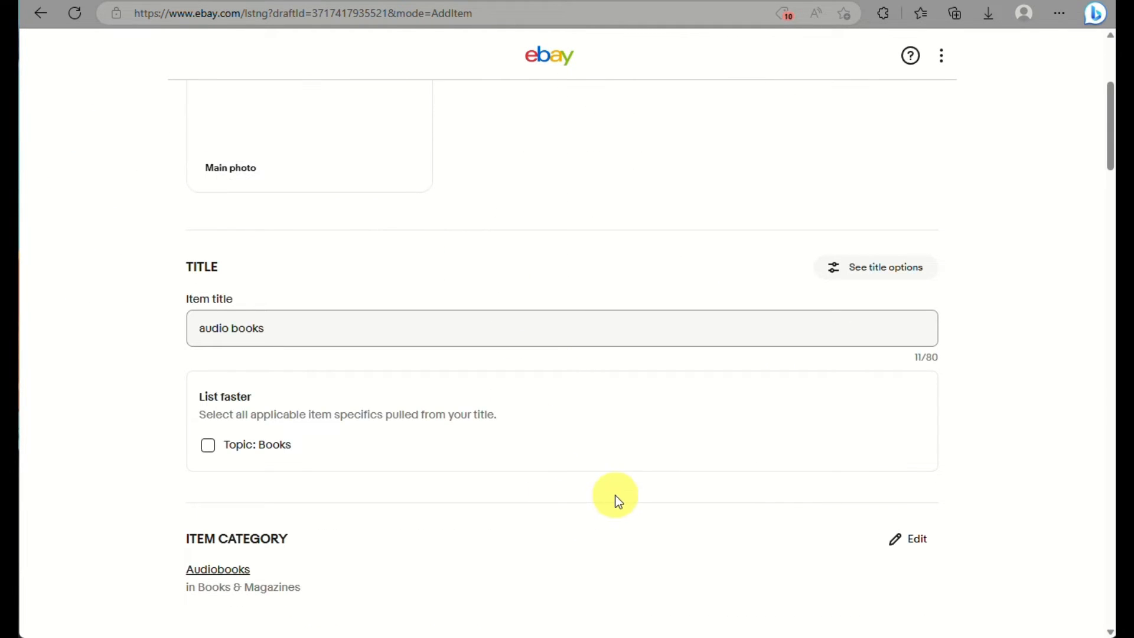
left_click(352, 333)
type("sa")
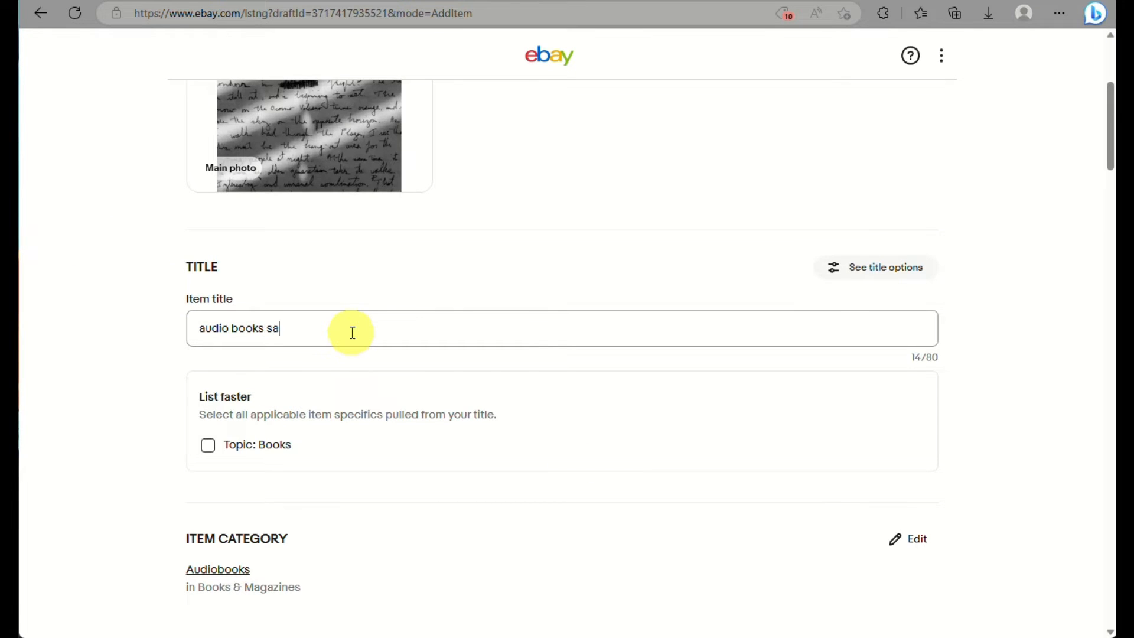
type("mple only")
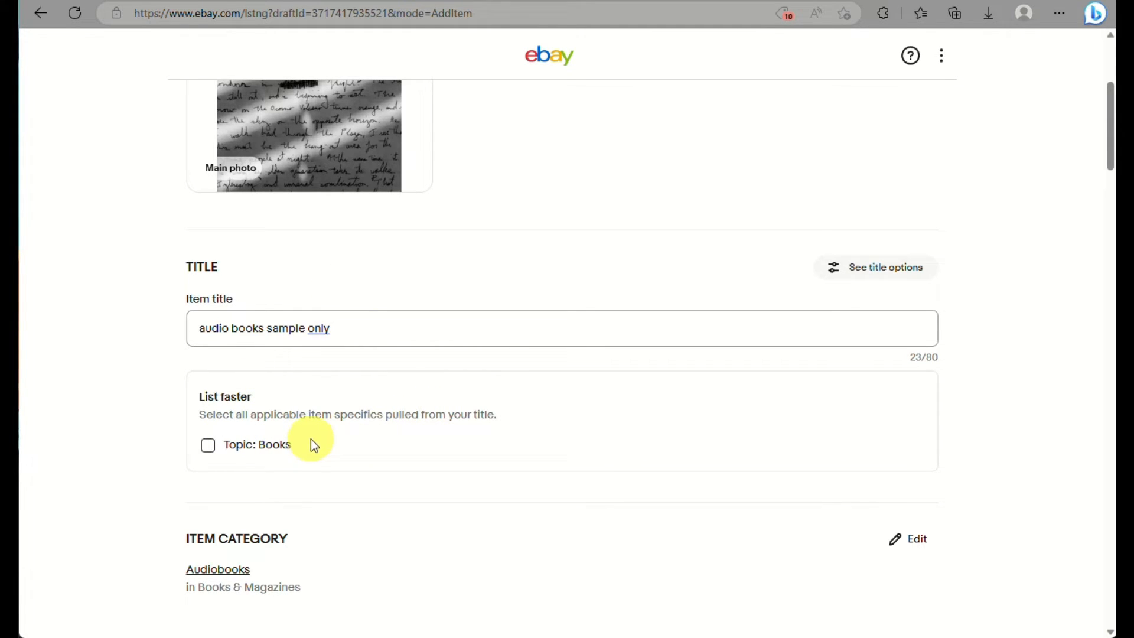
- Look over the item category and item specifics sections, and browse the available author options without choosing one
scroll(317, 466, "down", 5)
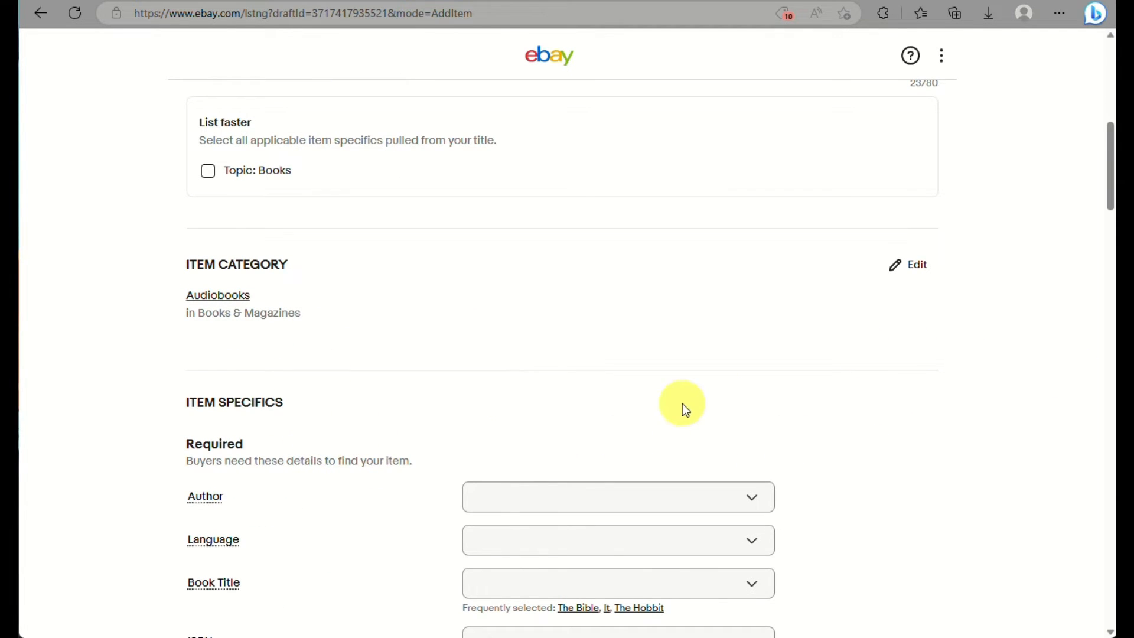
scroll(683, 406, "down", 5)
scroll(685, 406, "up", 3)
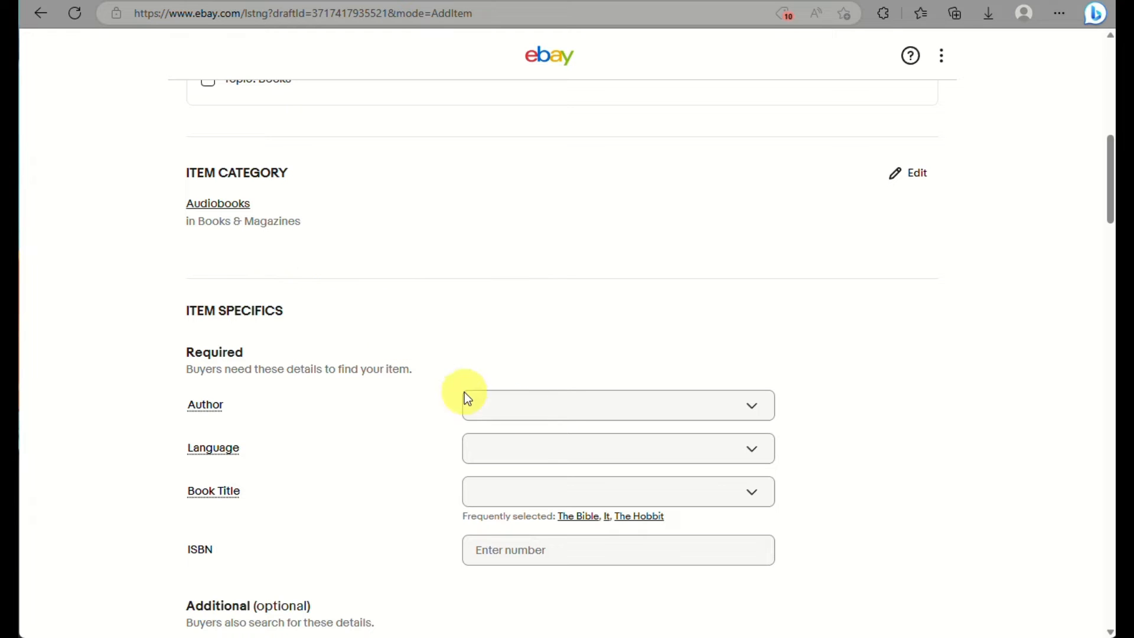
scroll(464, 392, "down", 4)
scroll(530, 216, "up", 3)
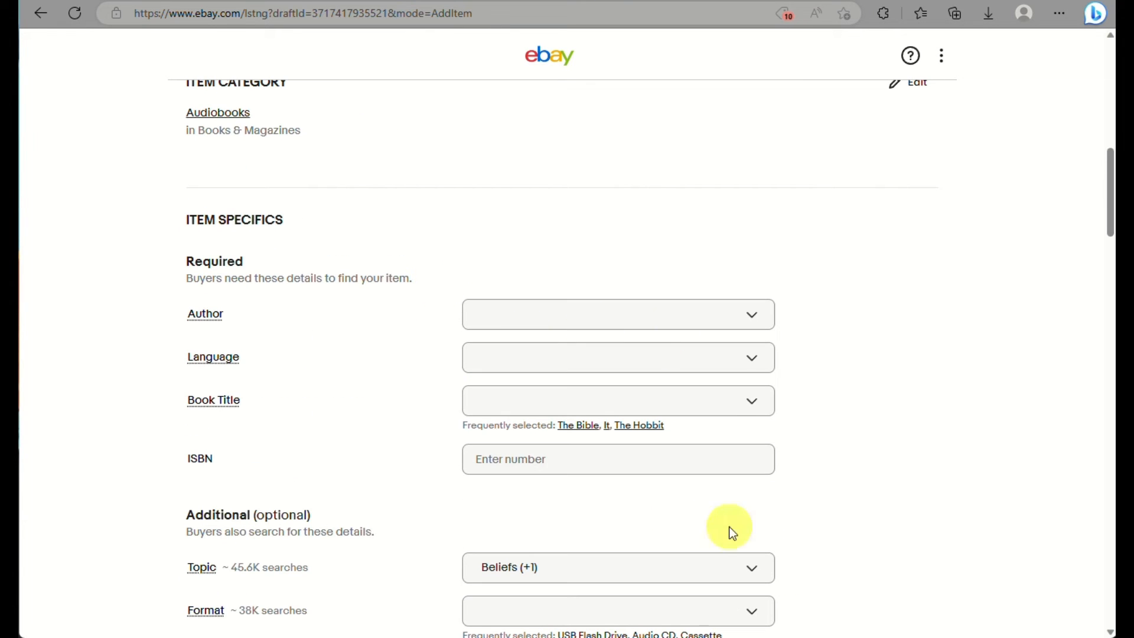
left_click(653, 324)
scroll(647, 452, "down", 5)
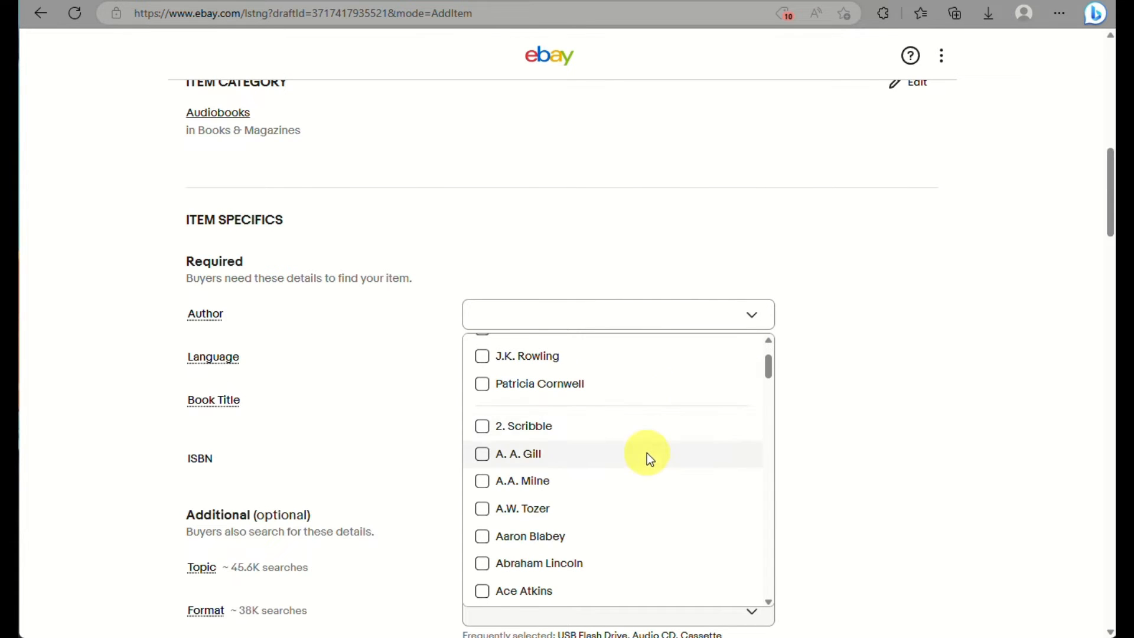
scroll(645, 457, "down", 3)
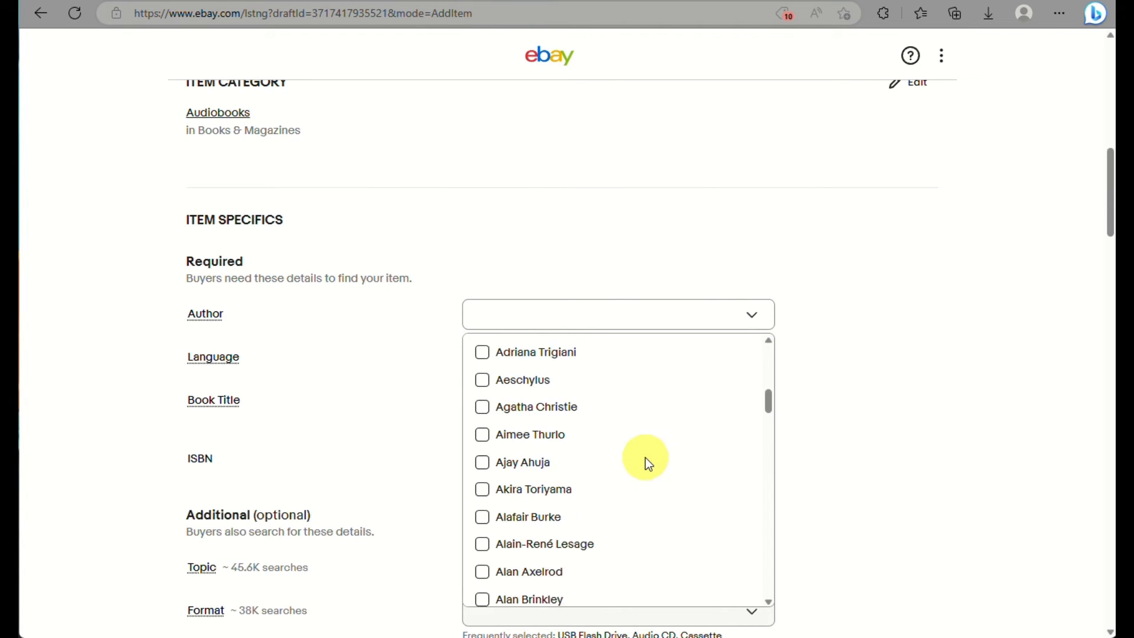
left_click(299, 385)
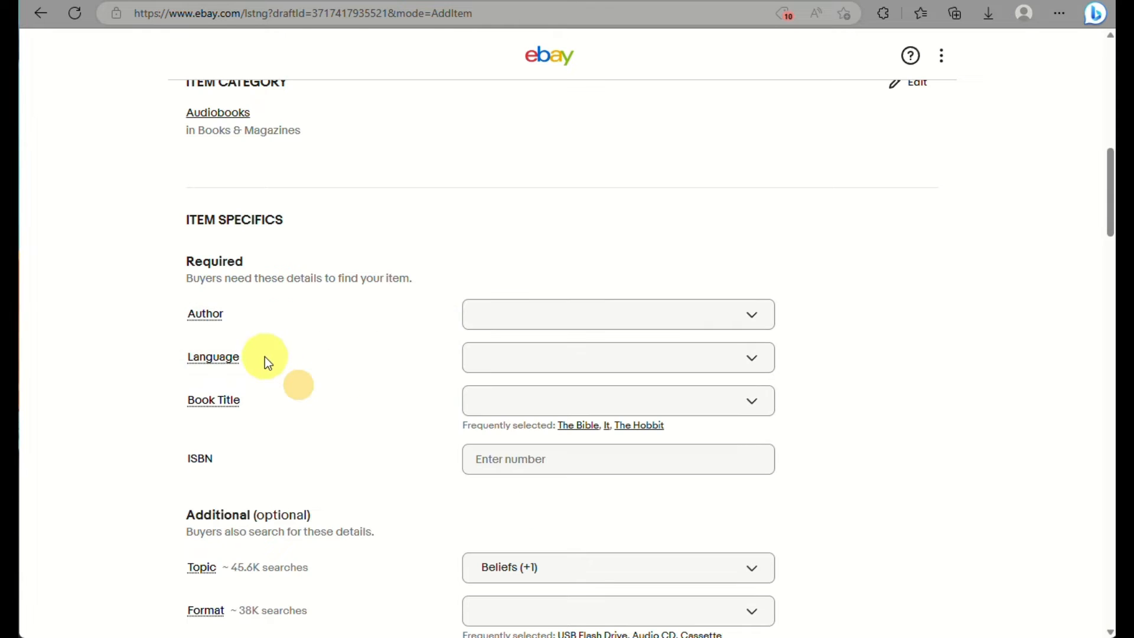
- Set the audio book's language to English in the required item specifics
left_click(668, 346)
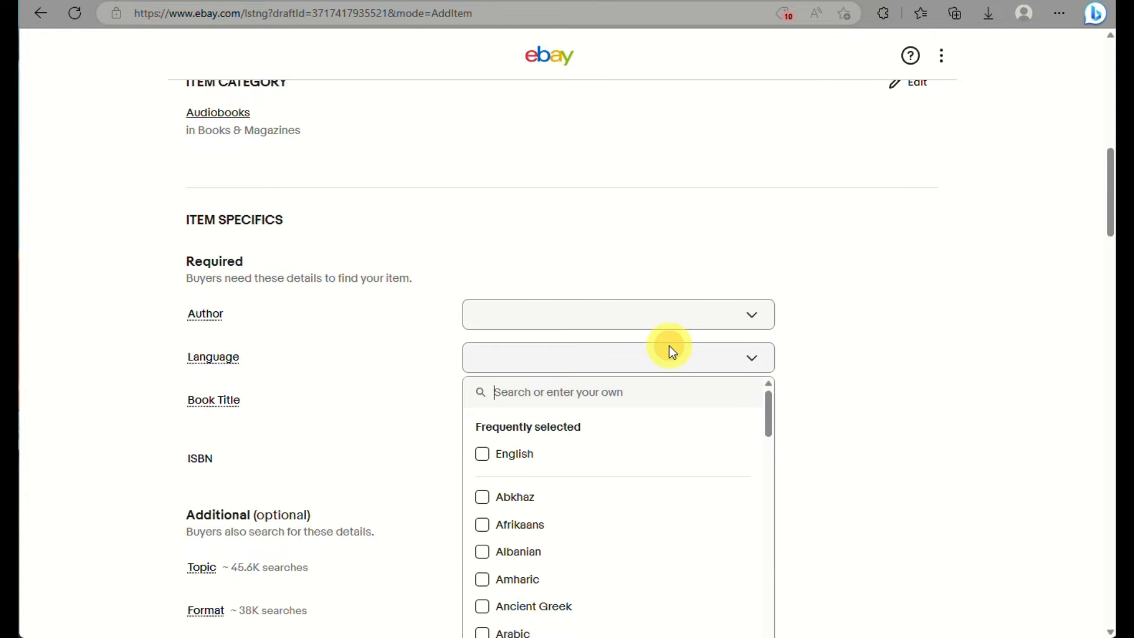
left_click(586, 453)
left_click(304, 401)
- Browse the suggested book titles in the required item specifics without choosing one
left_click(517, 412)
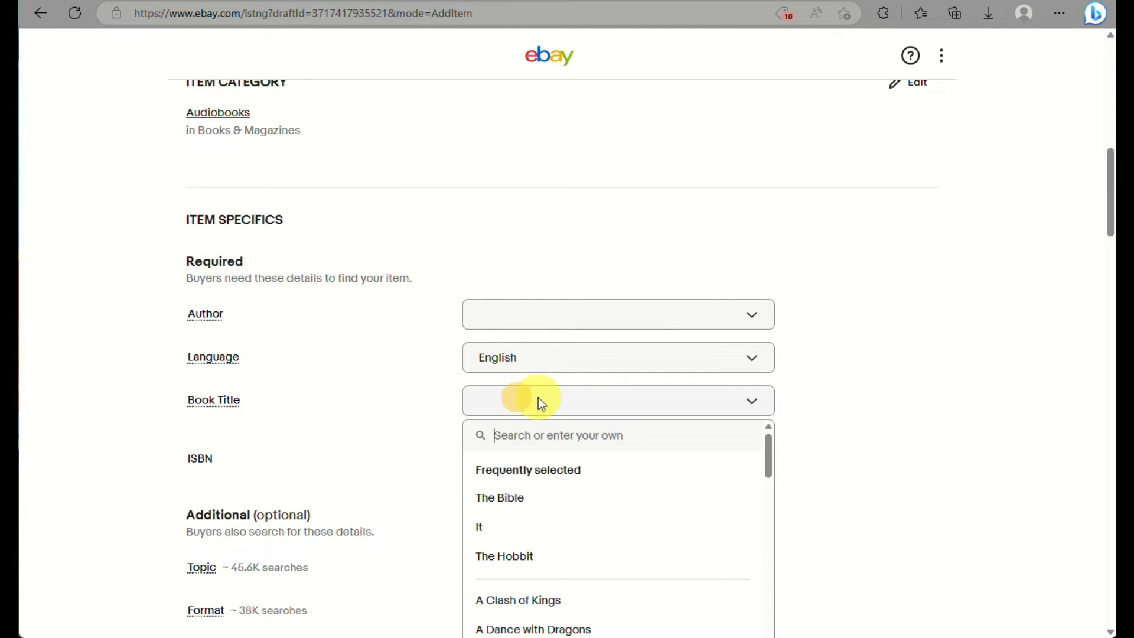
scroll(592, 478, "down", 5)
scroll(601, 525, "down", 10)
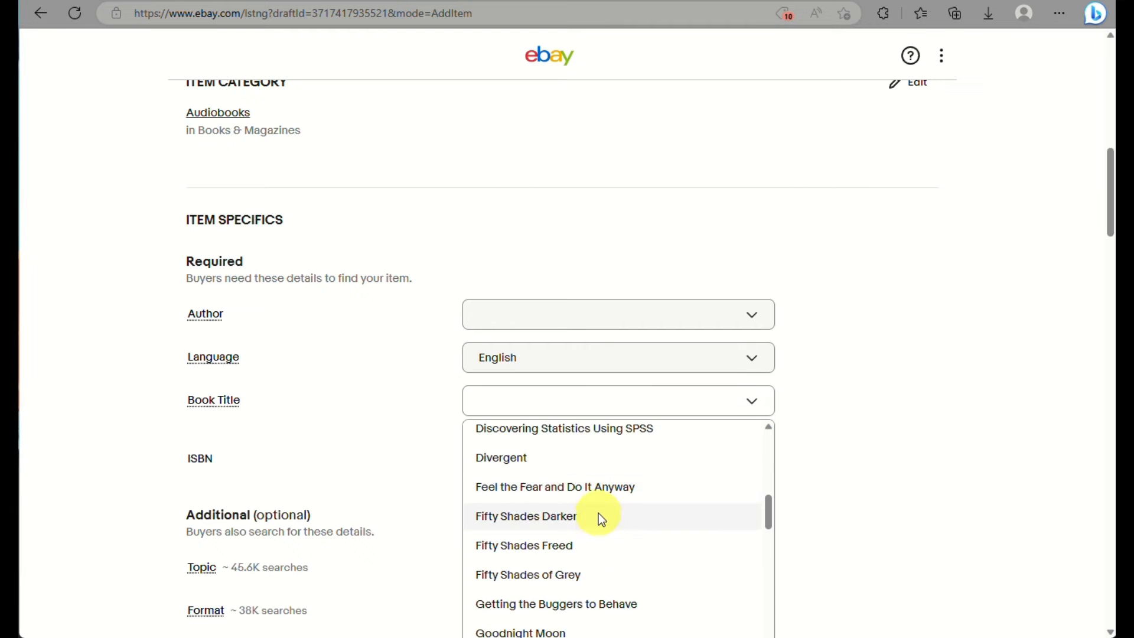
scroll(602, 518, "down", 10)
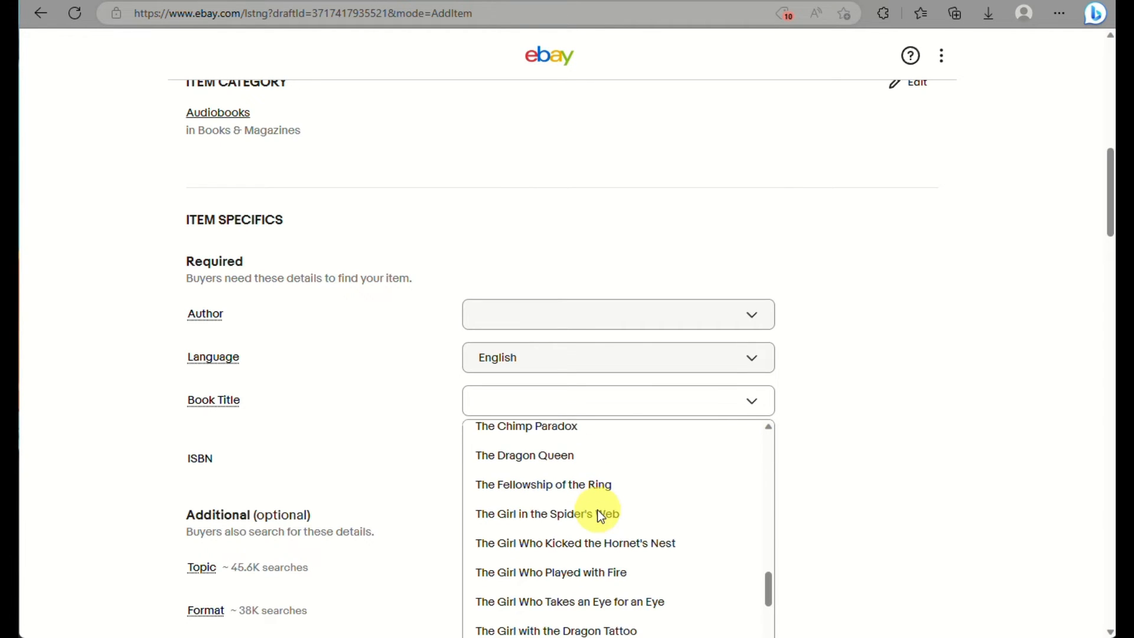
scroll(601, 507, "down", 3)
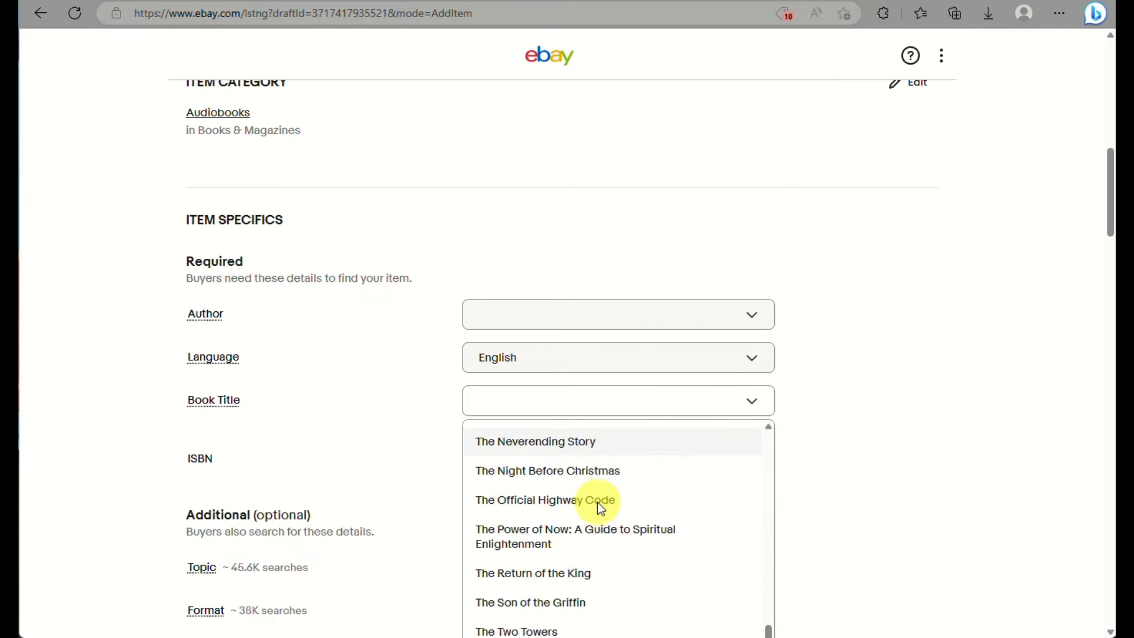
left_click(431, 458)
- Set the audio book's format to Audio CD in the additional item specifics
scroll(605, 459, "down", 1)
scroll(605, 458, "down", 2)
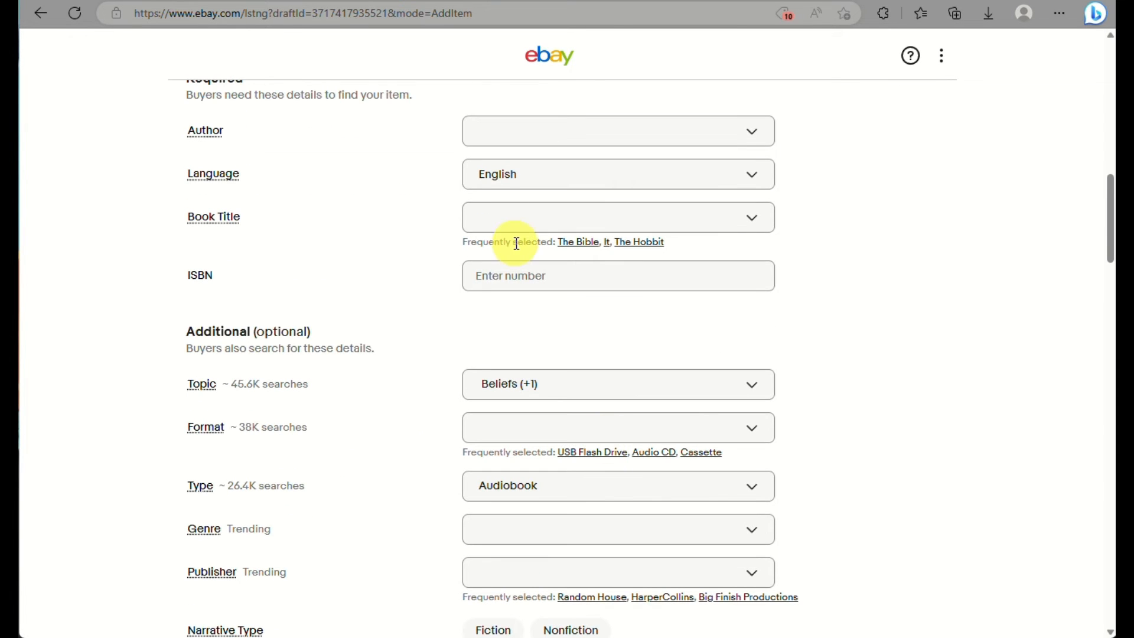
left_click(557, 275)
scroll(459, 348, "down", 3)
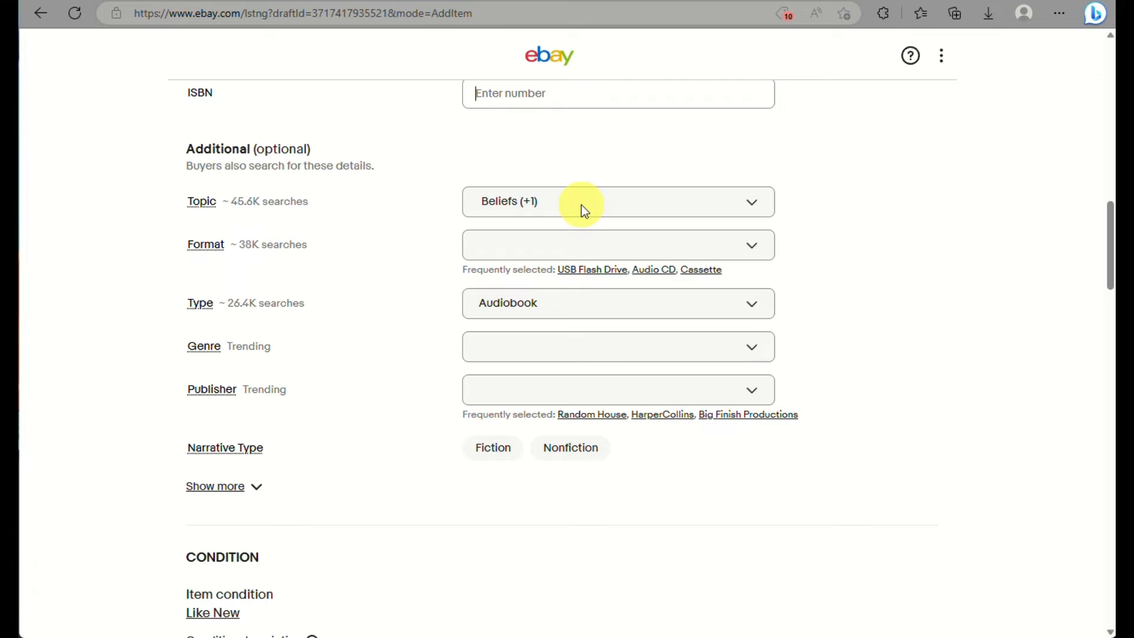
left_click(577, 241)
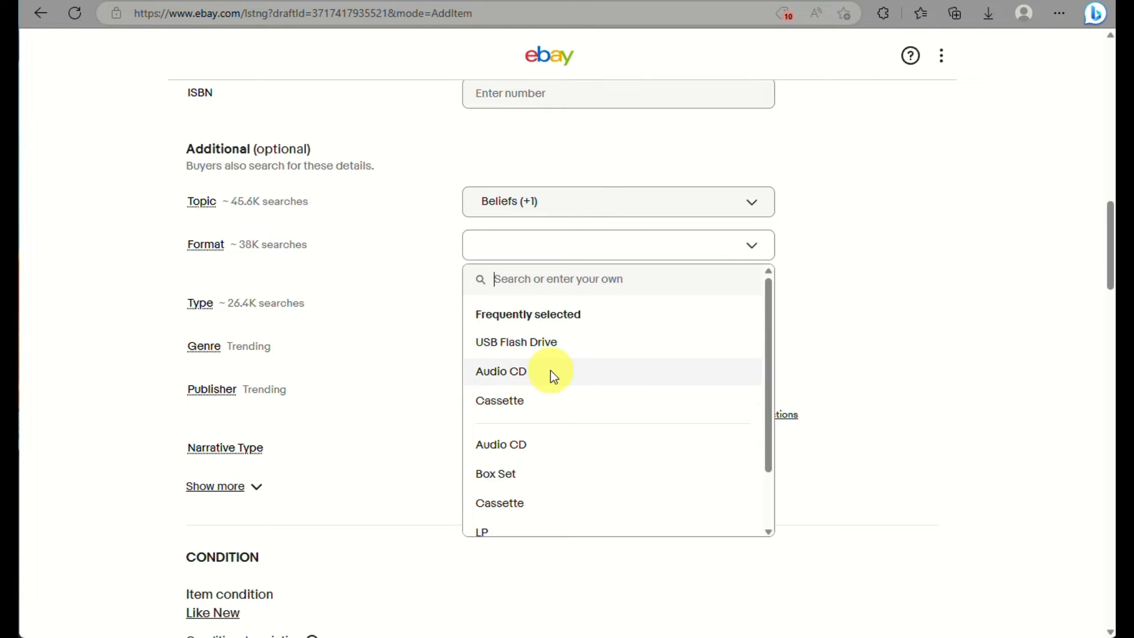
scroll(548, 374, "down", 2)
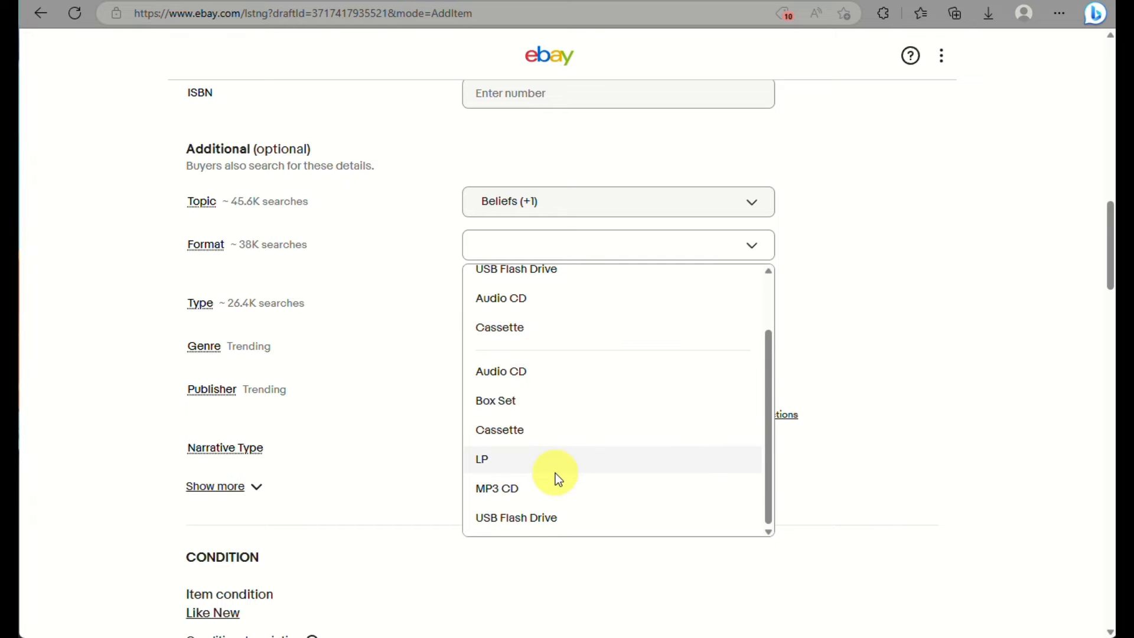
scroll(558, 476, "up", 1)
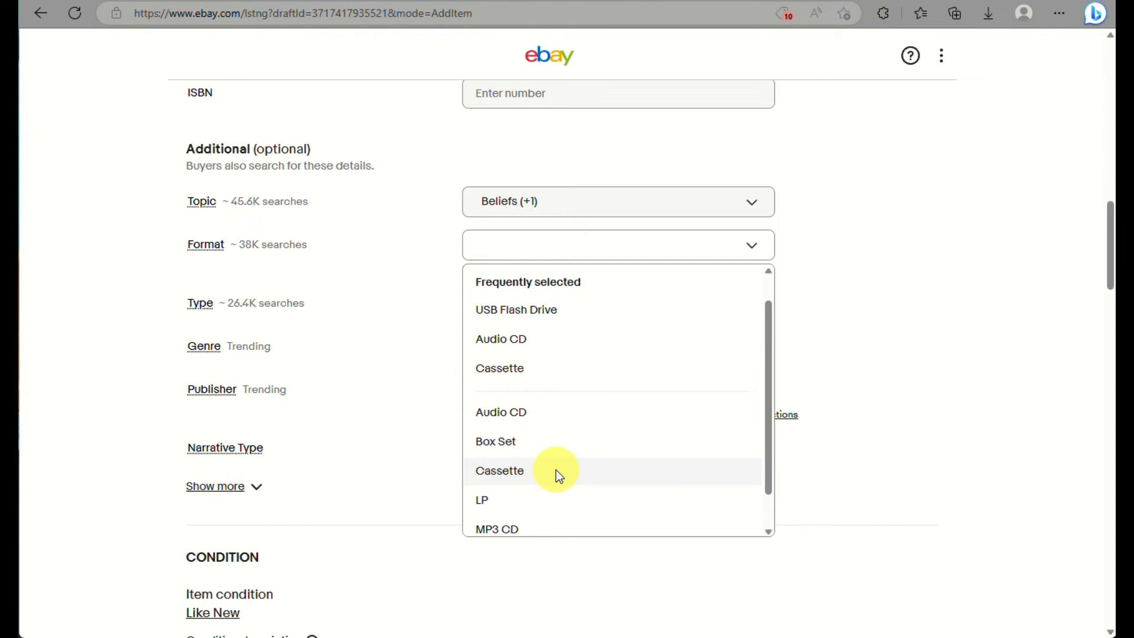
scroll(550, 503, "down", 1)
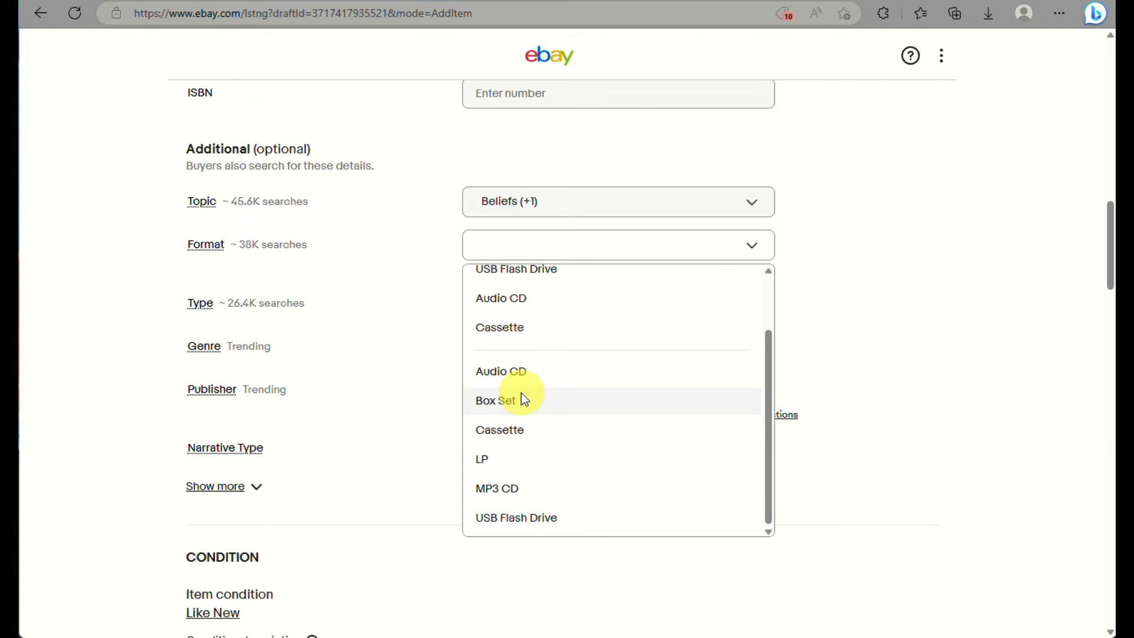
left_click(551, 373)
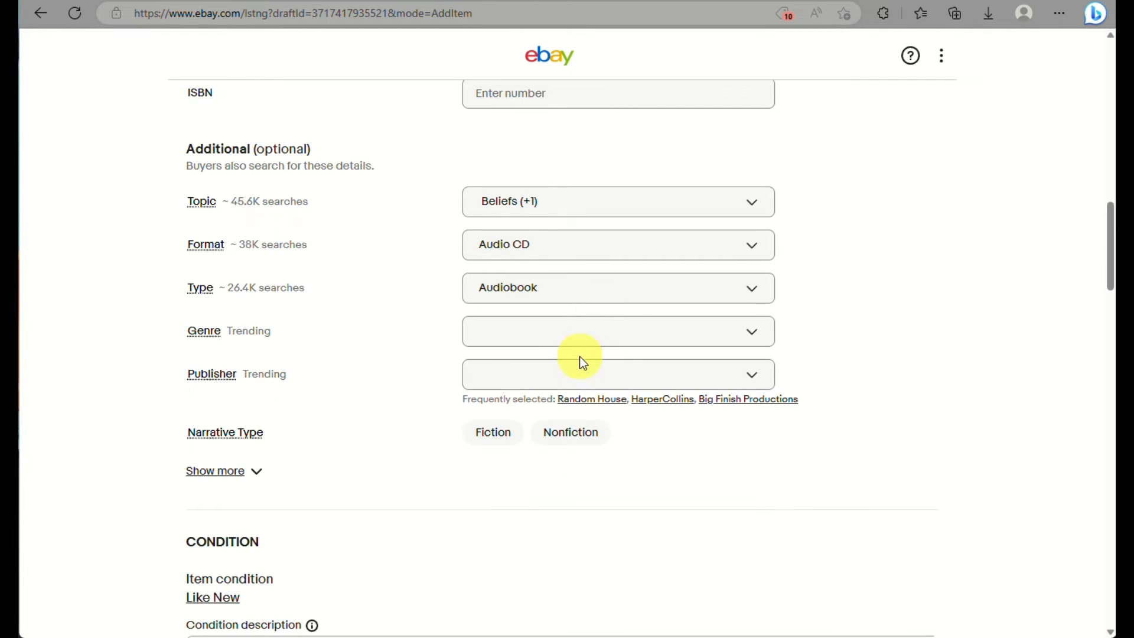
- Clear the selected Audio CD format from the additional item specifics
left_click(597, 252)
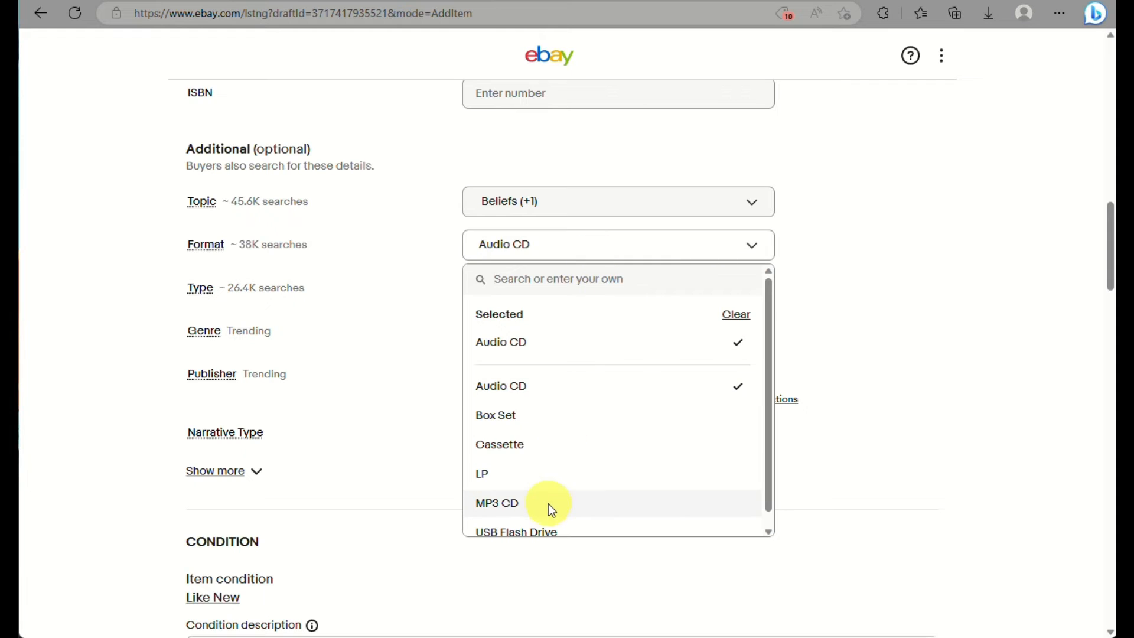
left_click(901, 271)
left_click(626, 330)
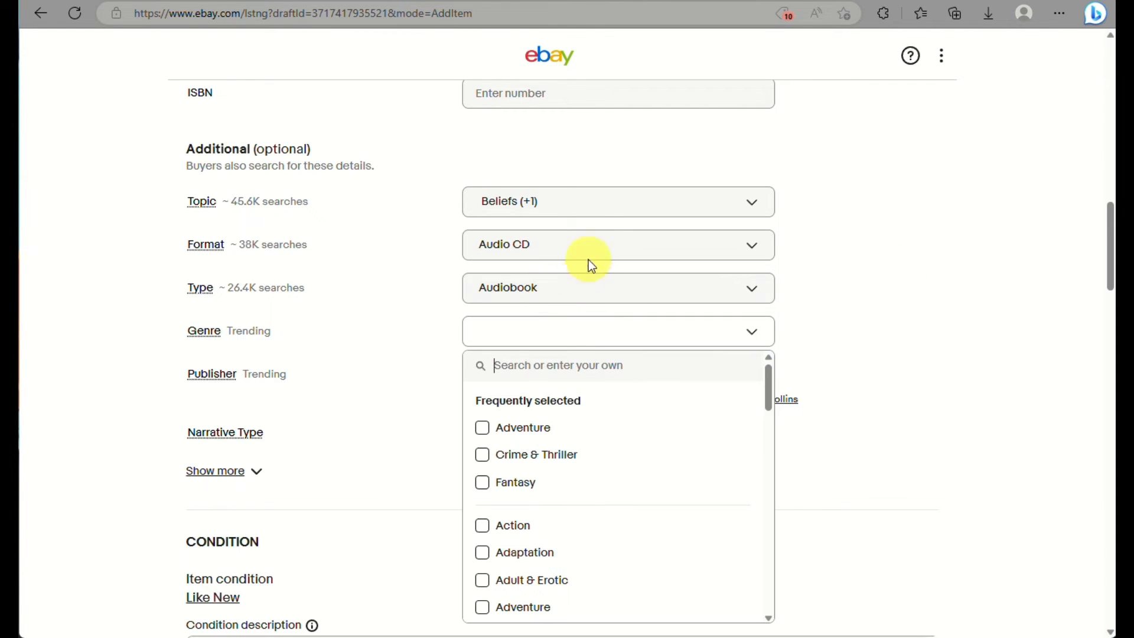
left_click(601, 247)
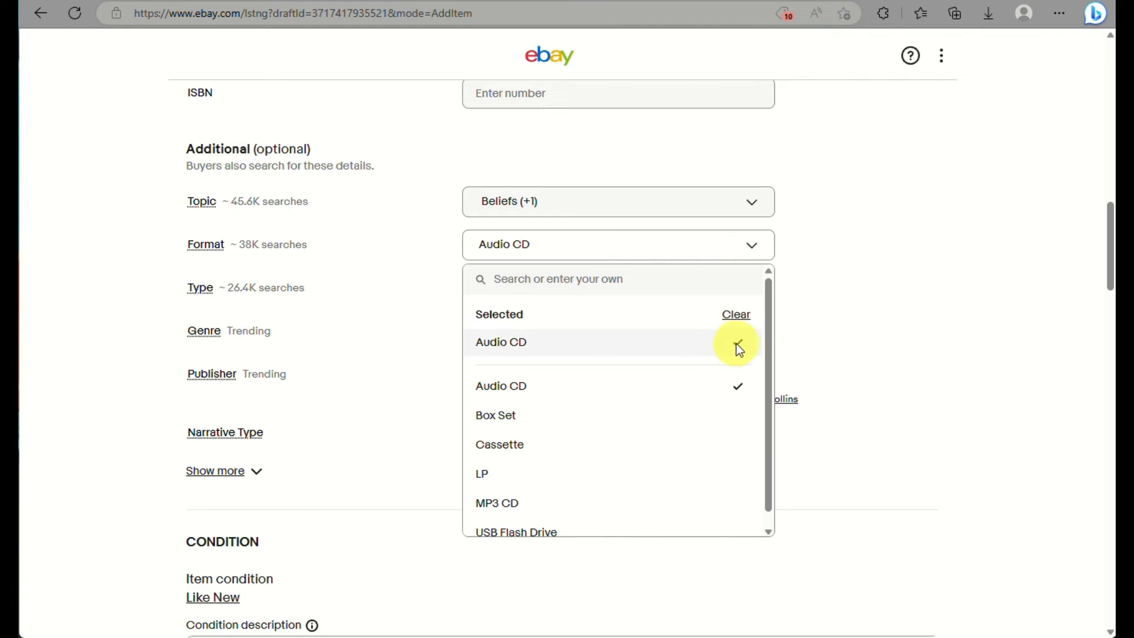
left_click(738, 316)
left_click(940, 243)
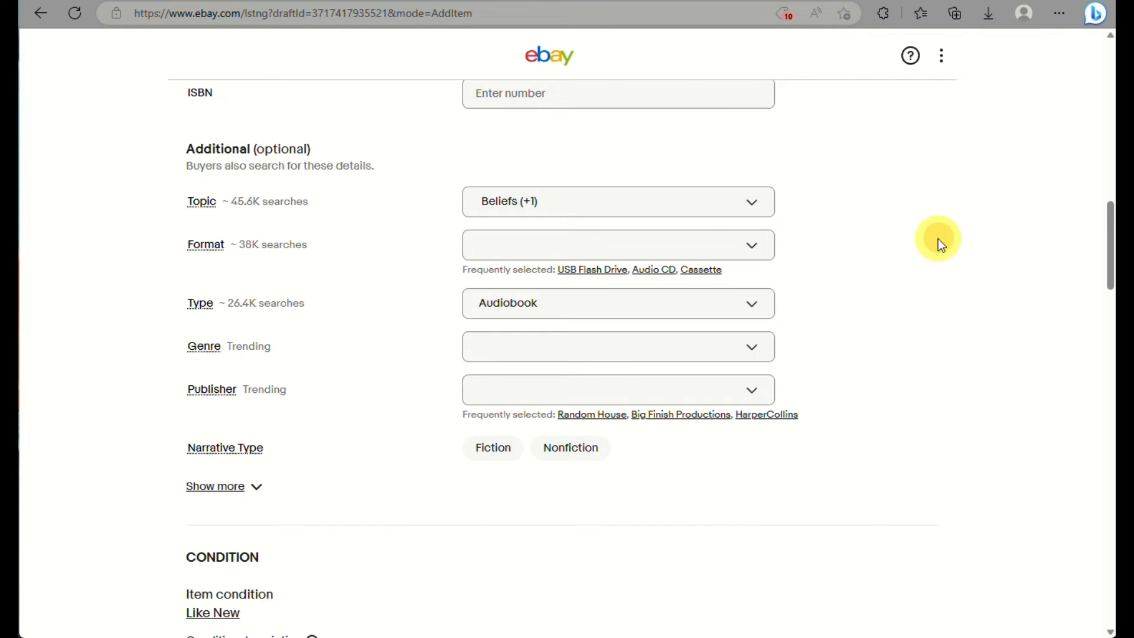
- Try Action and Fantasy as the audio book's genre, leaving only Fantasy selected
left_click(617, 348)
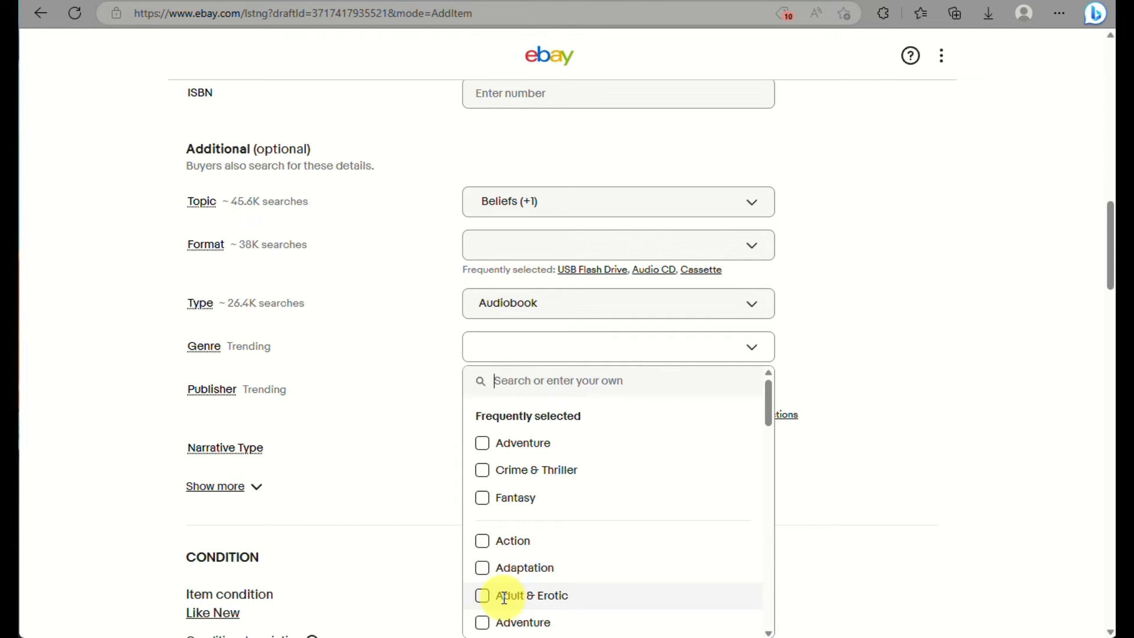
left_click(517, 554)
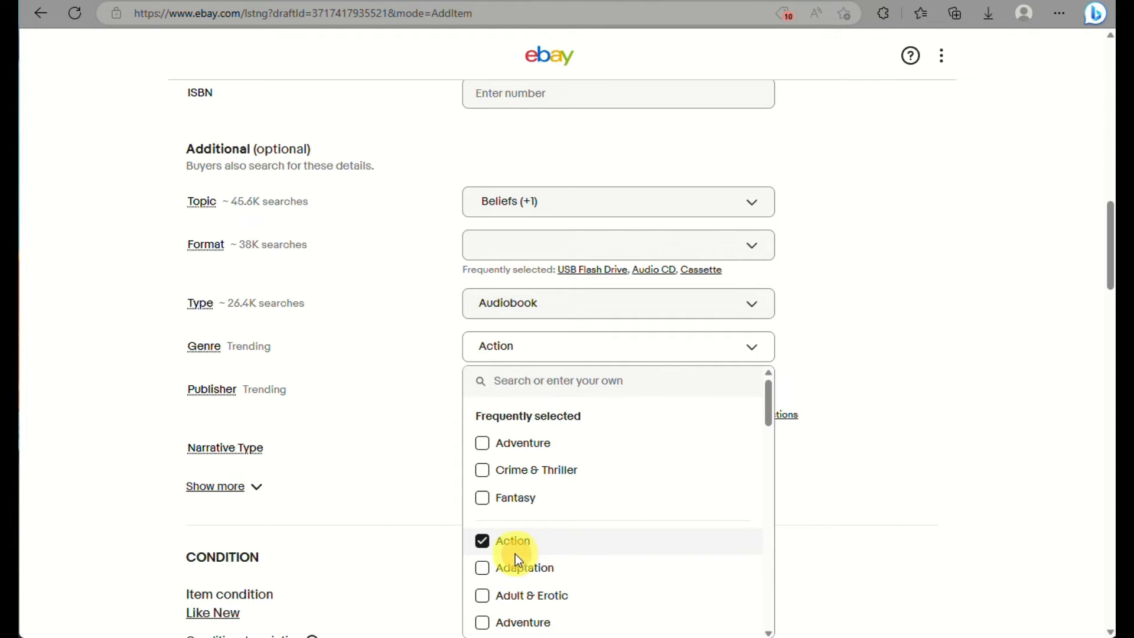
scroll(601, 528, "down", 1)
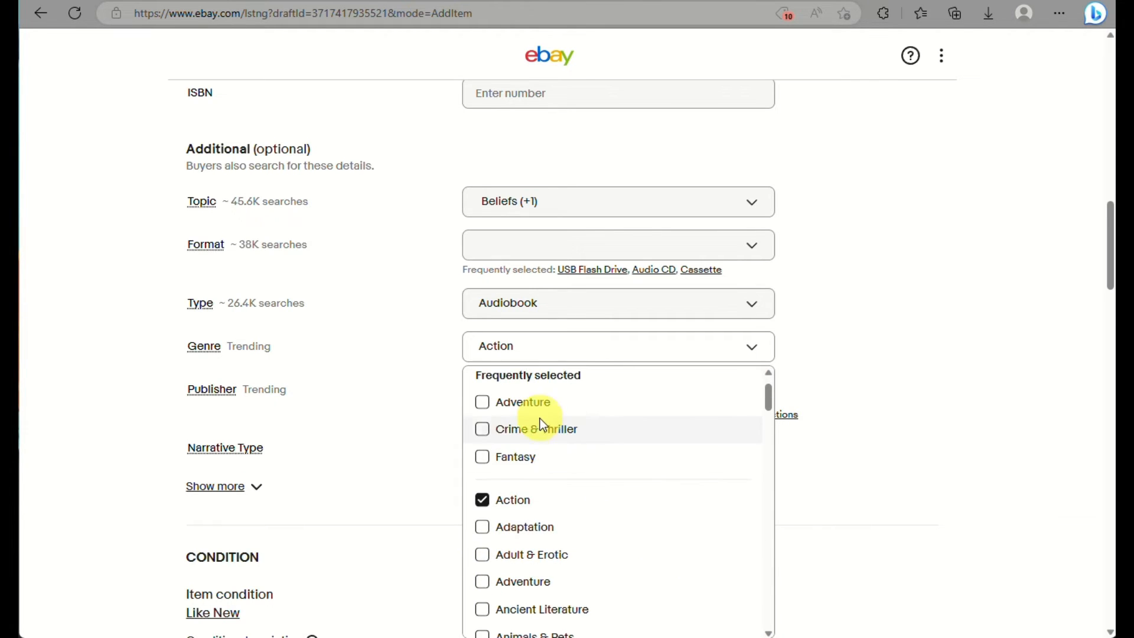
left_click(481, 456)
scroll(576, 492, "up", 2)
left_click(482, 417)
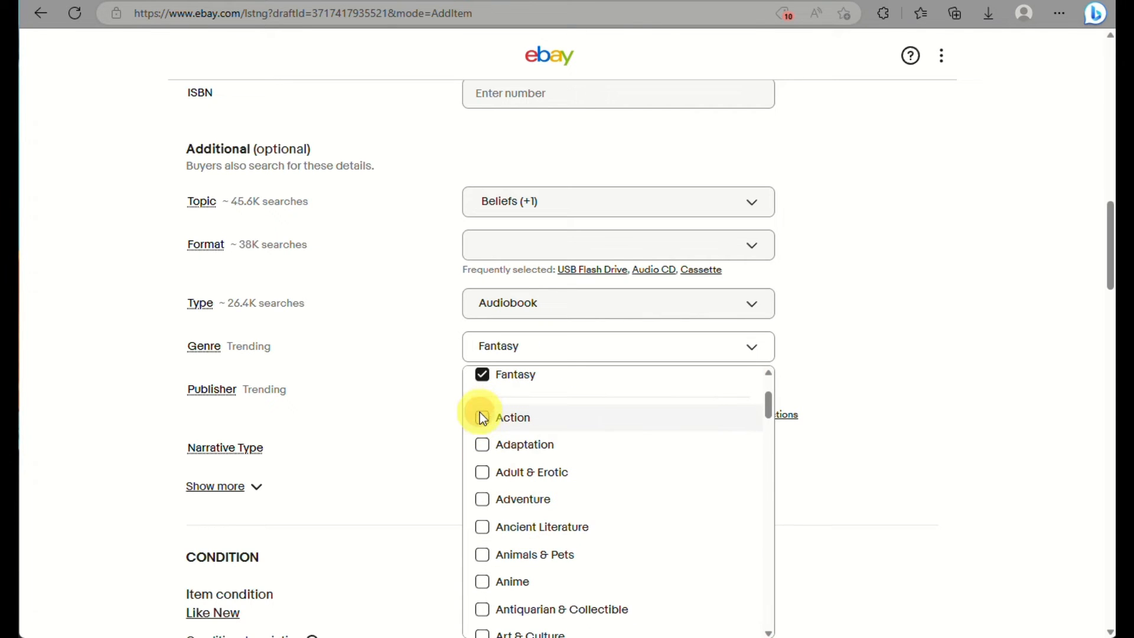
left_click(482, 417)
left_click(480, 416)
left_click(481, 417)
left_click(481, 417)
- Remove the Fantasy selection from the genre and close the genre options
scroll(662, 465, "down", 2)
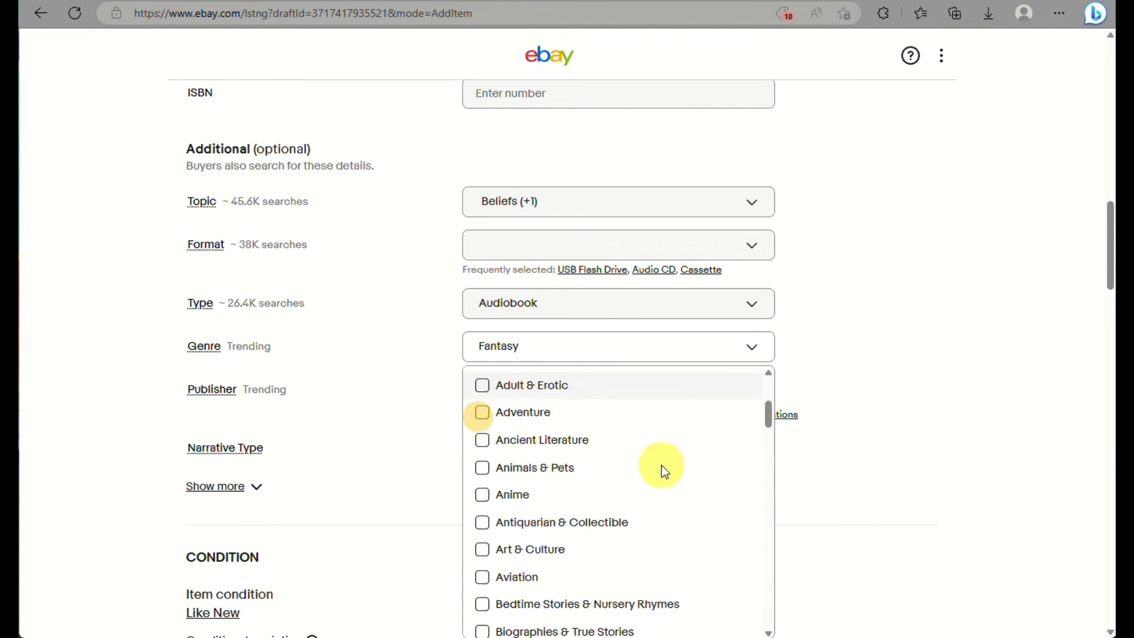
scroll(662, 465, "down", 8)
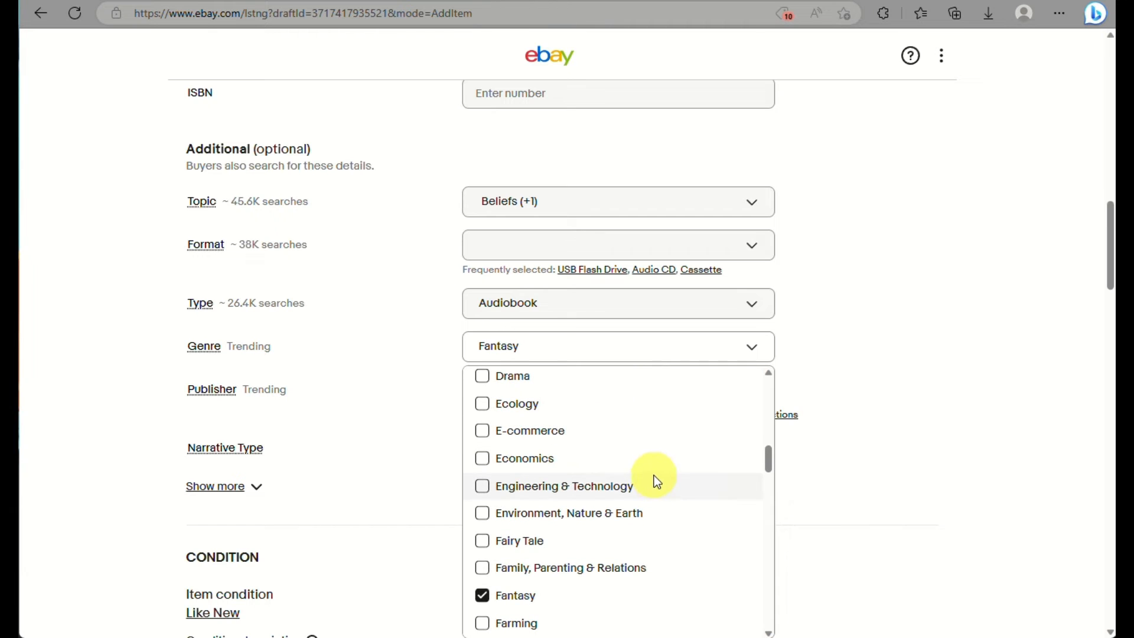
left_click(482, 595)
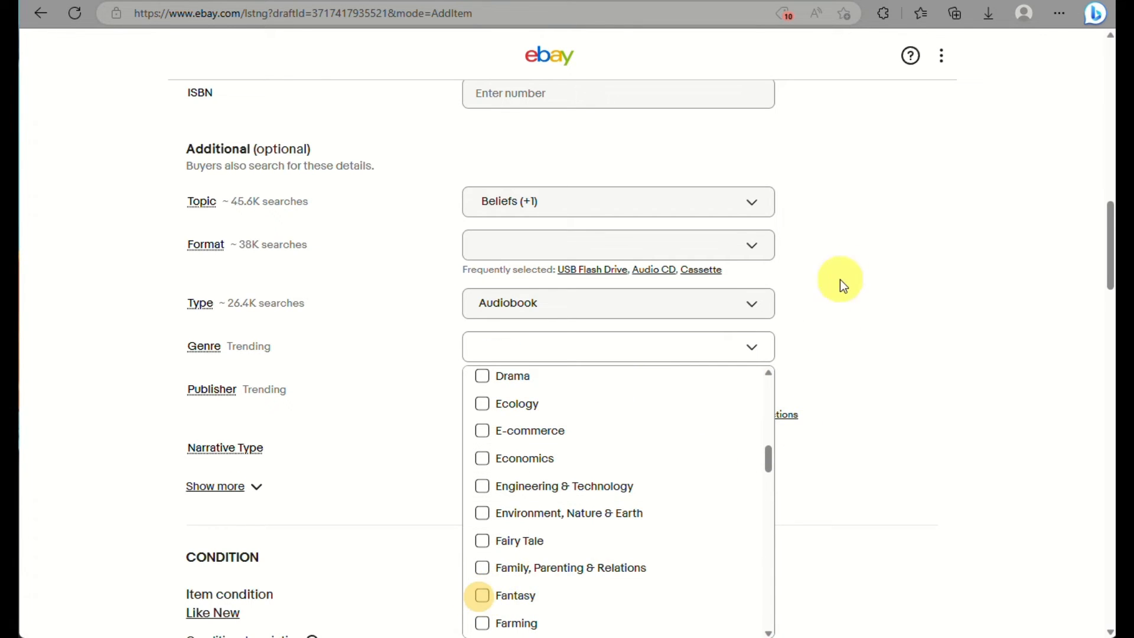
left_click(841, 283)
- Set the audio book's genre to Adventure in the additional item specifics
left_click(568, 357)
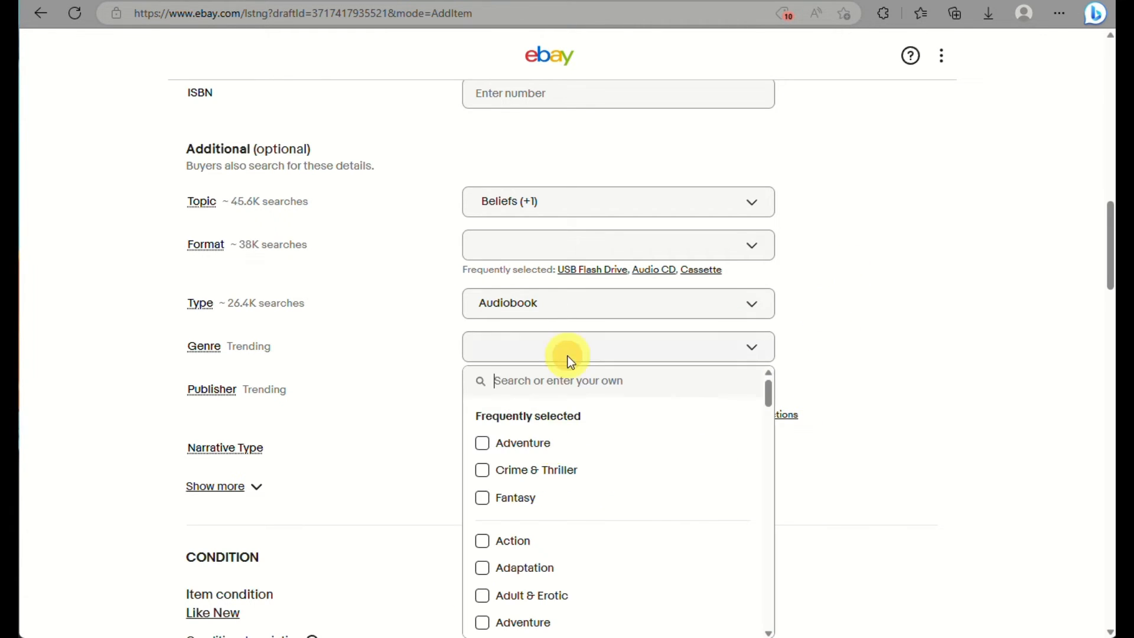
left_click(551, 443)
scroll(866, 420, "down", 3)
left_click(866, 419)
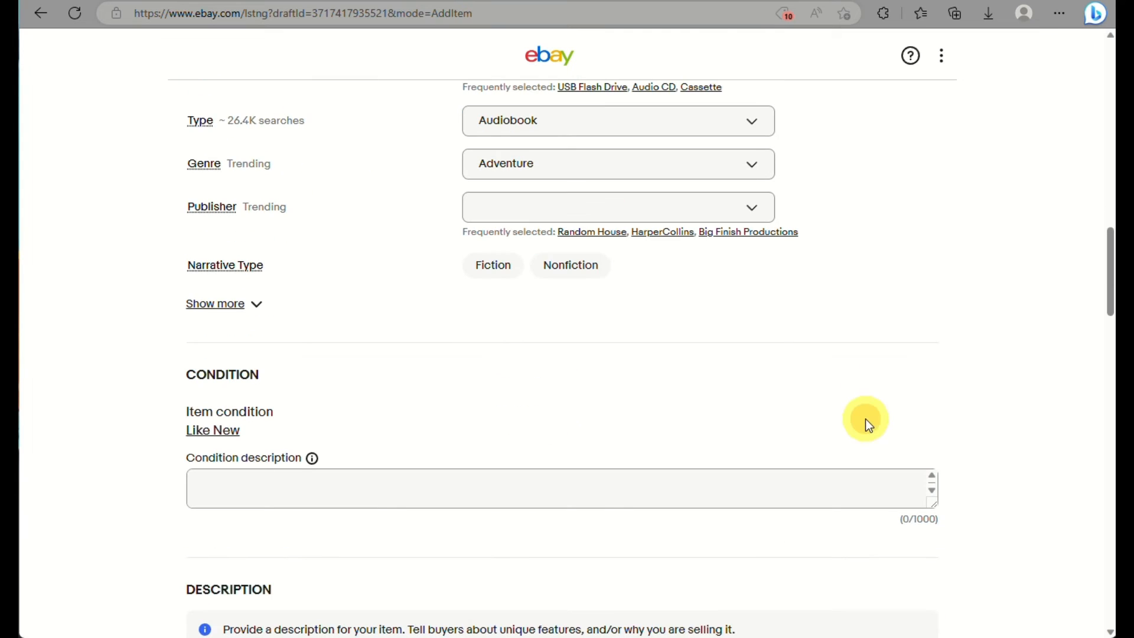
- Browse the suggested publishers in the additional item specifics without choosing one
left_click(552, 206)
scroll(560, 331, "down", 5)
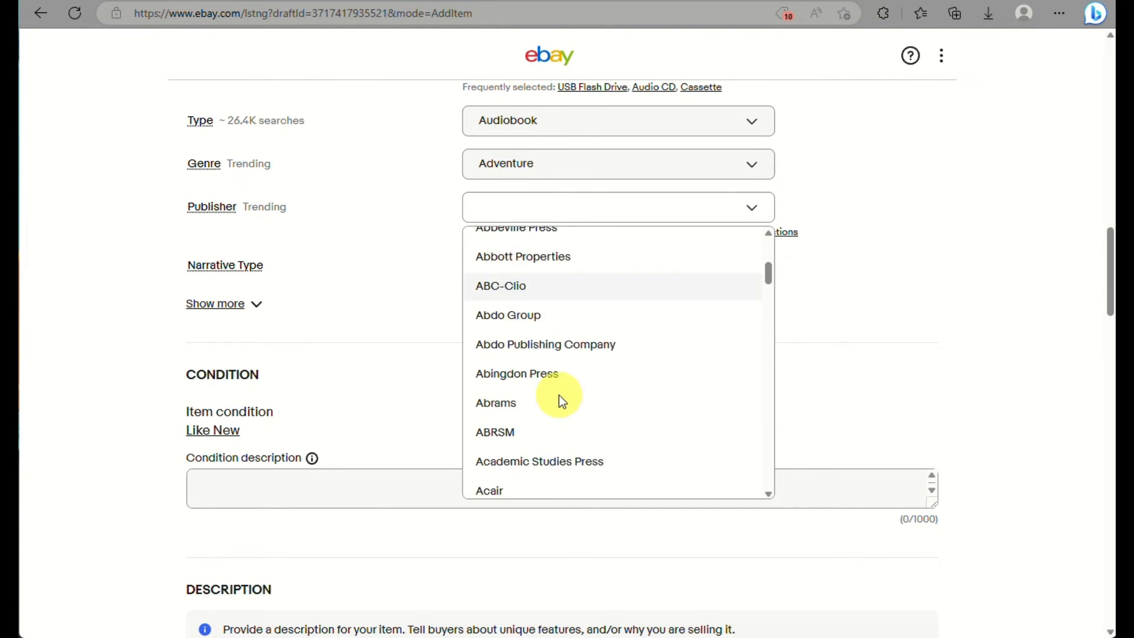
scroll(559, 395, "down", 8)
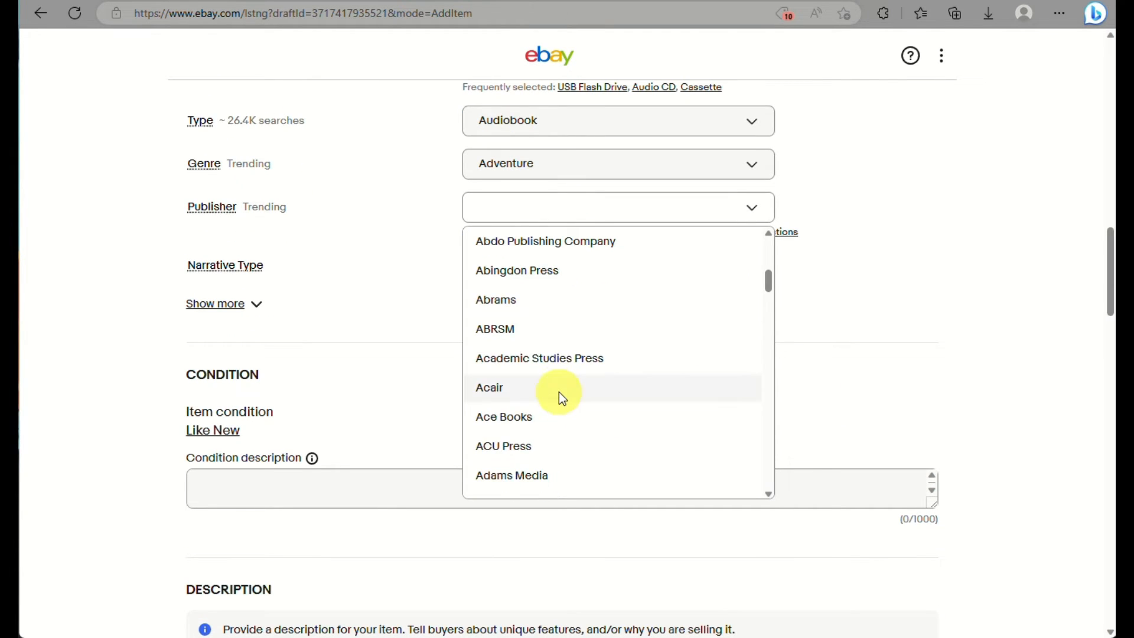
left_click(994, 281)
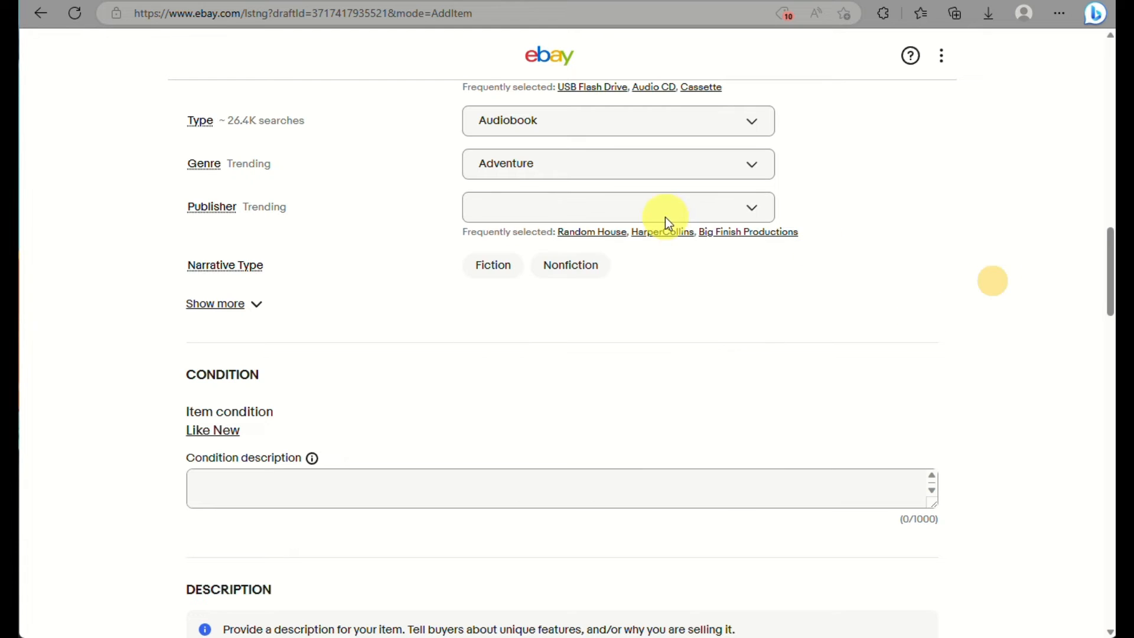
- Set the narrative type to Nonfiction and expand the remaining optional item specifics
left_click(503, 264)
left_click(594, 267)
scroll(727, 322, "down", 3)
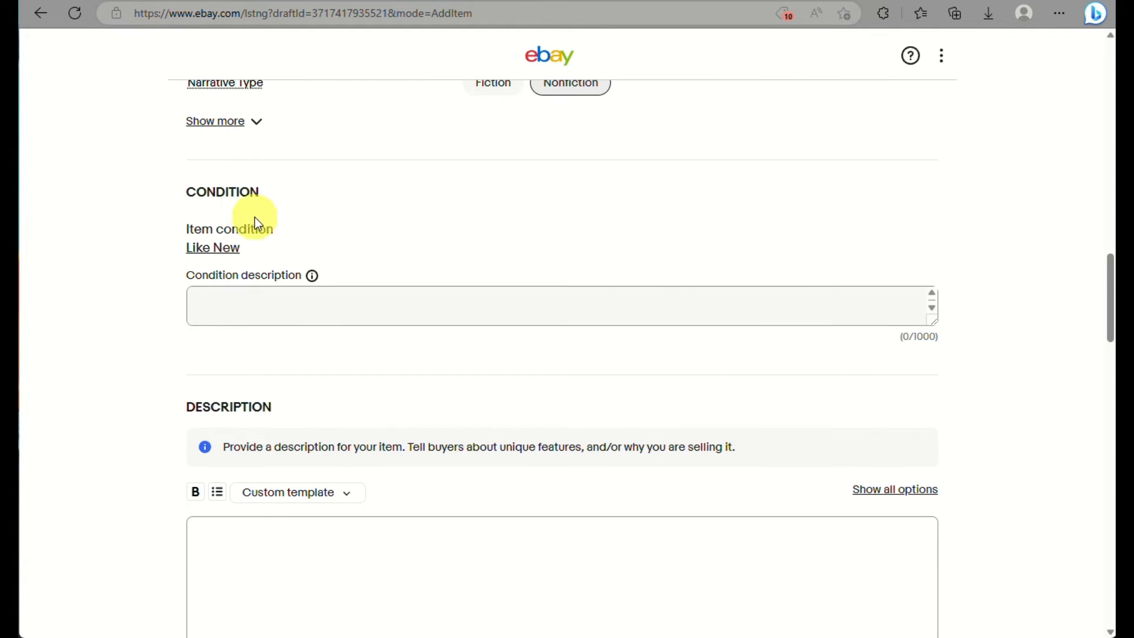
left_click(251, 122)
scroll(614, 246, "up", 2)
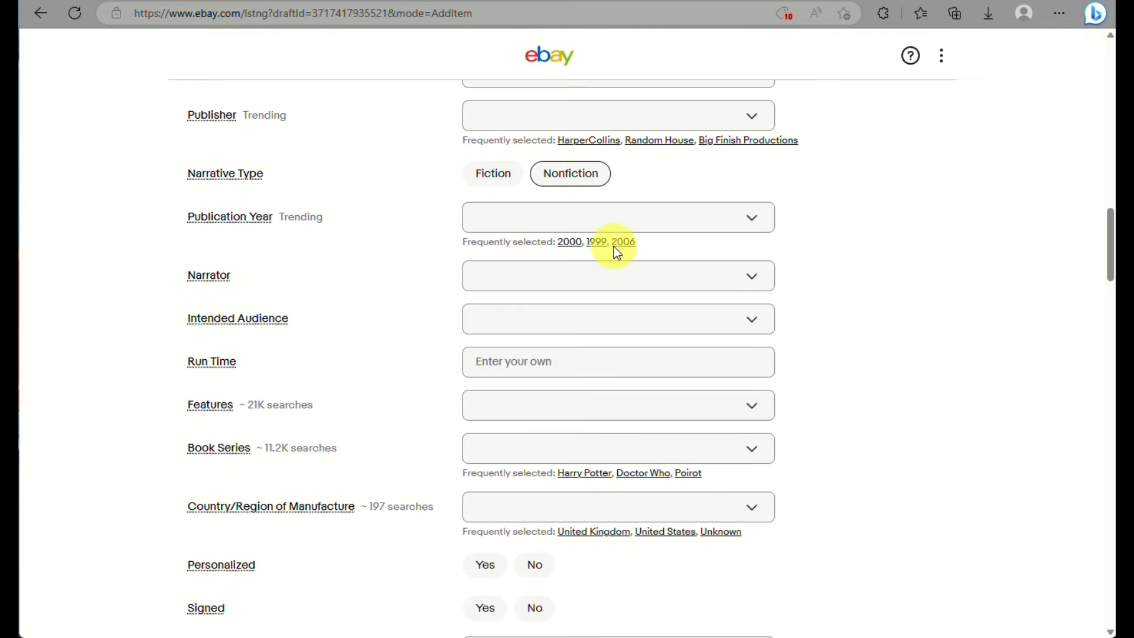
scroll(637, 208, "up", 8)
scroll(653, 347, "down", 7)
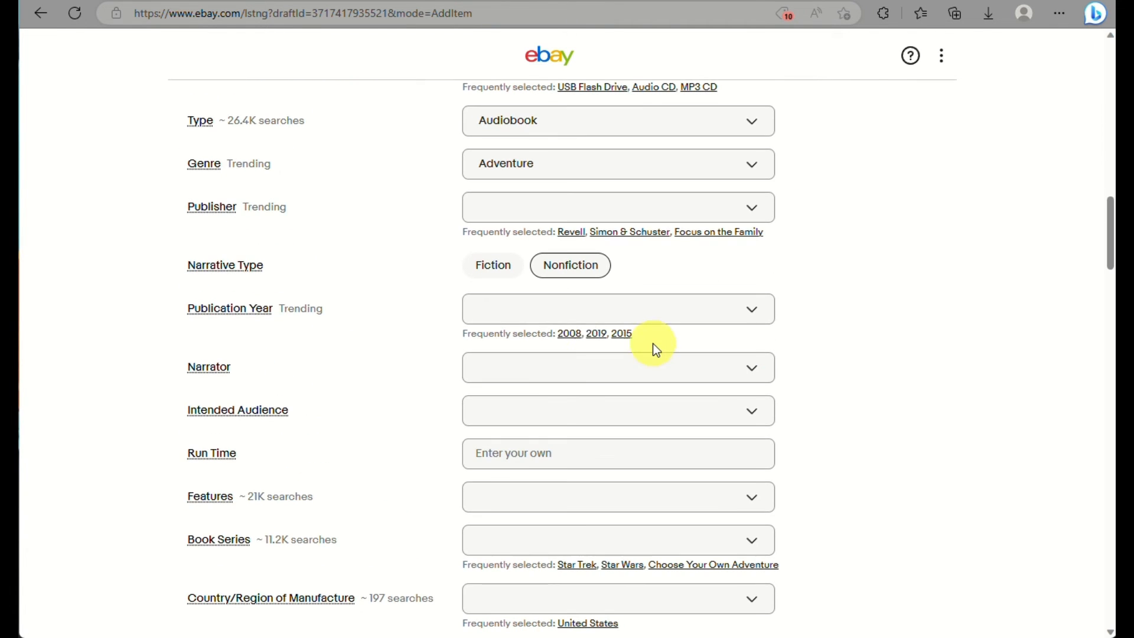
- Set the audio book's publication year to 2023
left_click(596, 308)
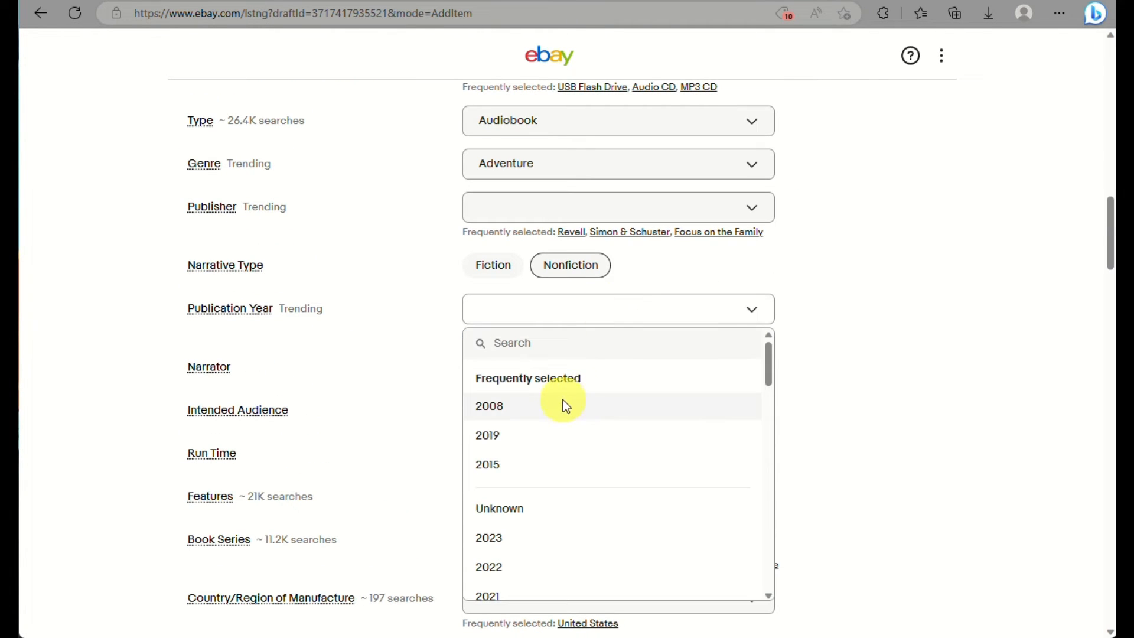
scroll(558, 467, "down", 3)
left_click(519, 333)
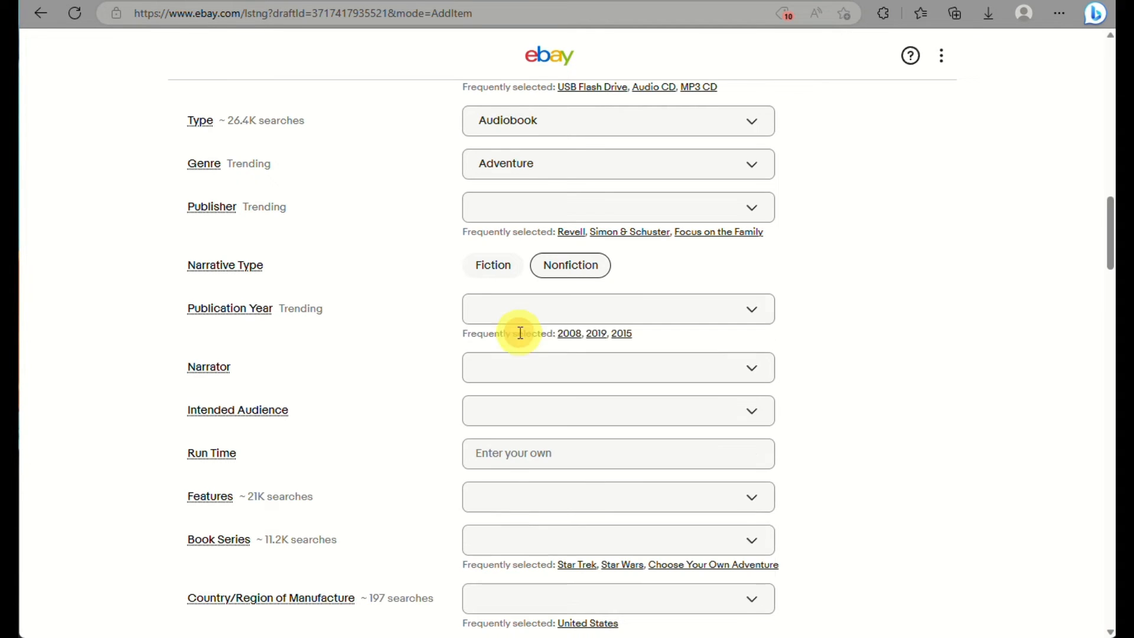
- Browse the suggested narrators for the audio book without choosing one
left_click(543, 349)
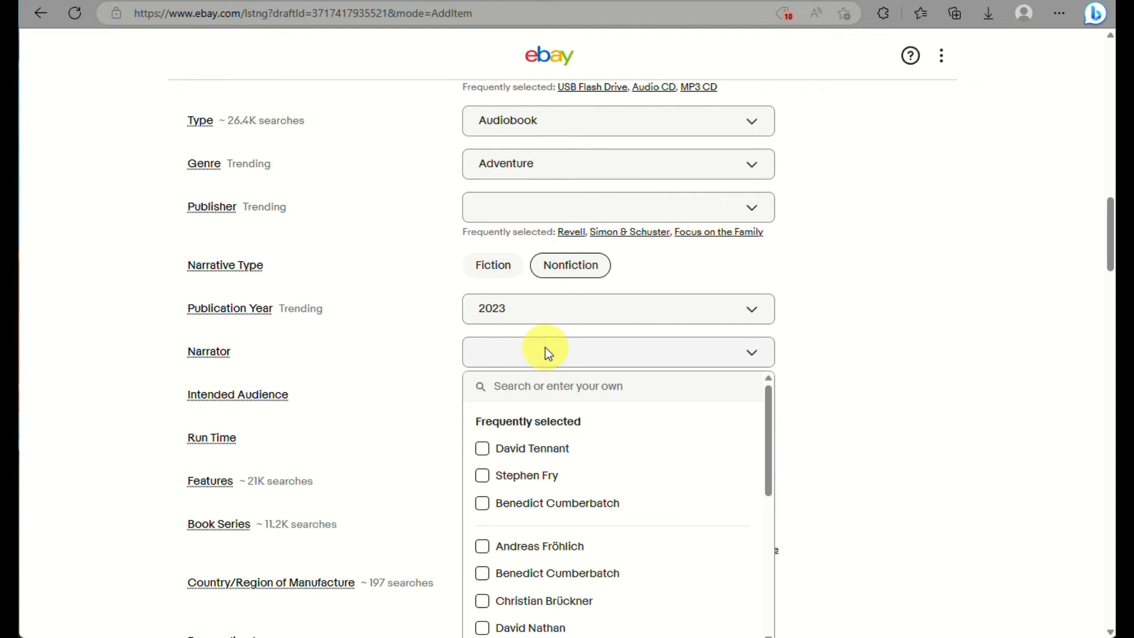
scroll(537, 495, "down", 2)
scroll(537, 496, "down", 3)
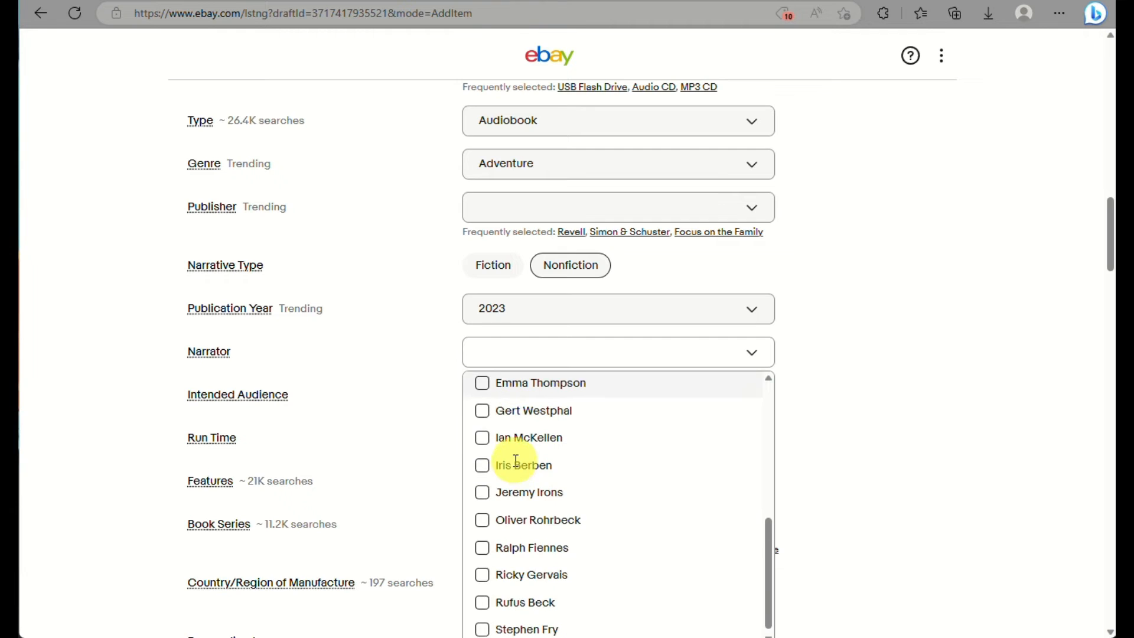
scroll(515, 461, "down", 5)
scroll(508, 256, "up", 3)
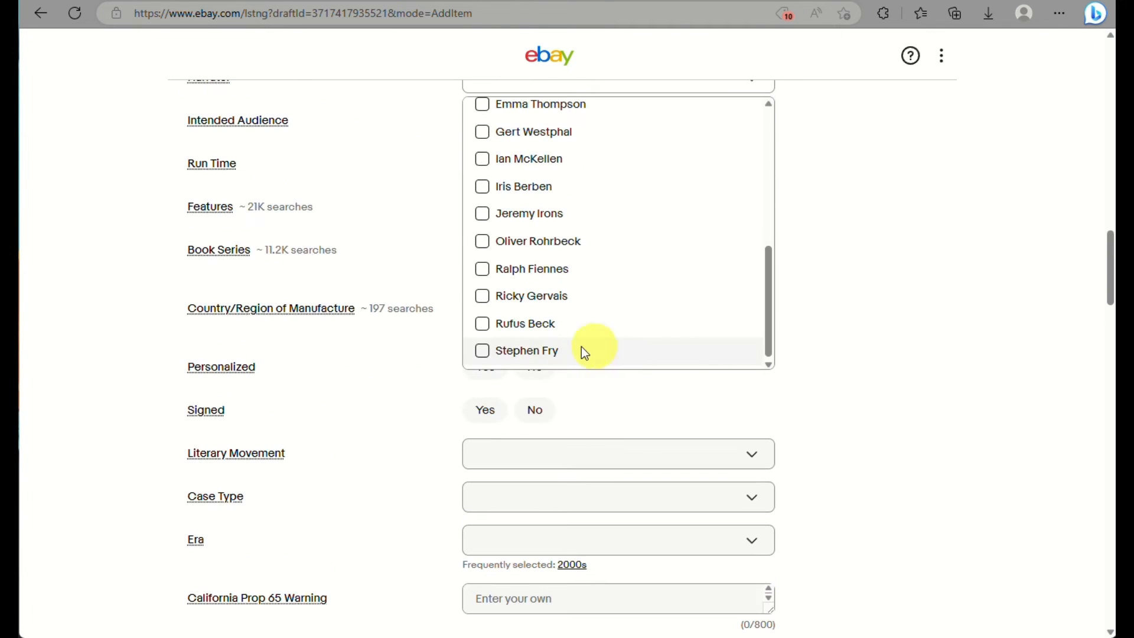
left_click(981, 318)
scroll(564, 261, "up", 2)
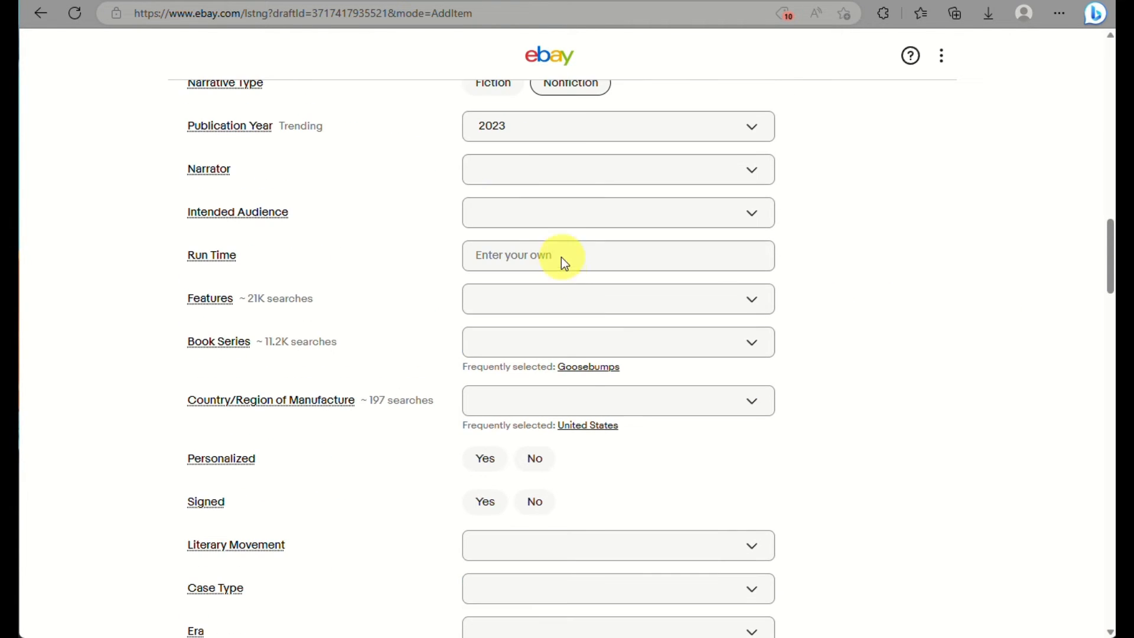
left_click(518, 169)
left_click(412, 235)
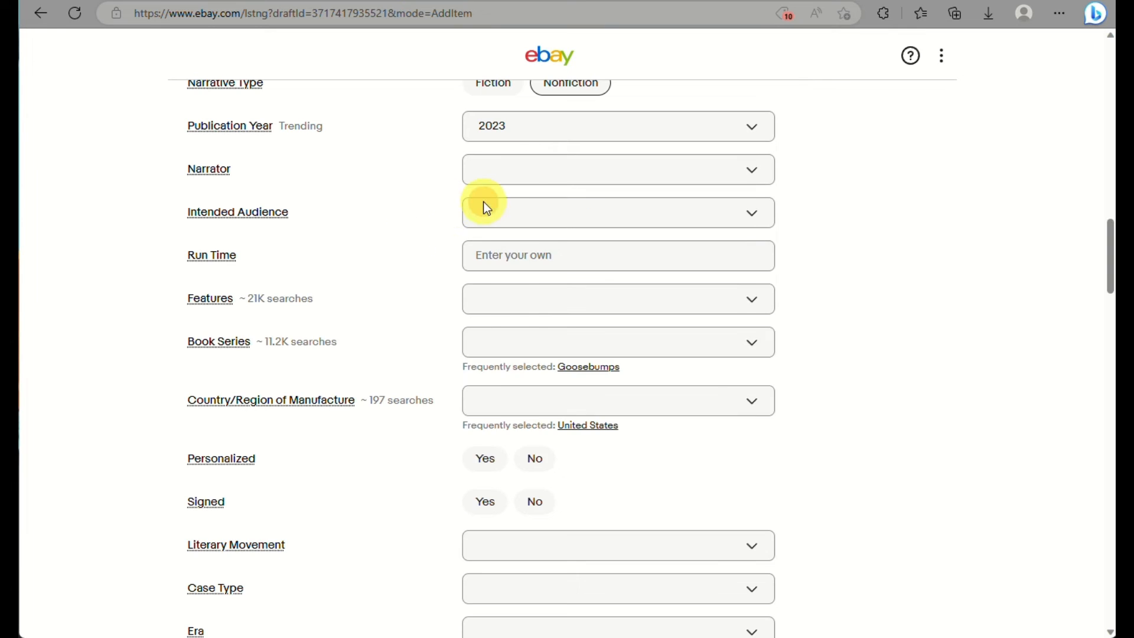
- Set the audio book's intended audience to Adults
left_click(484, 202)
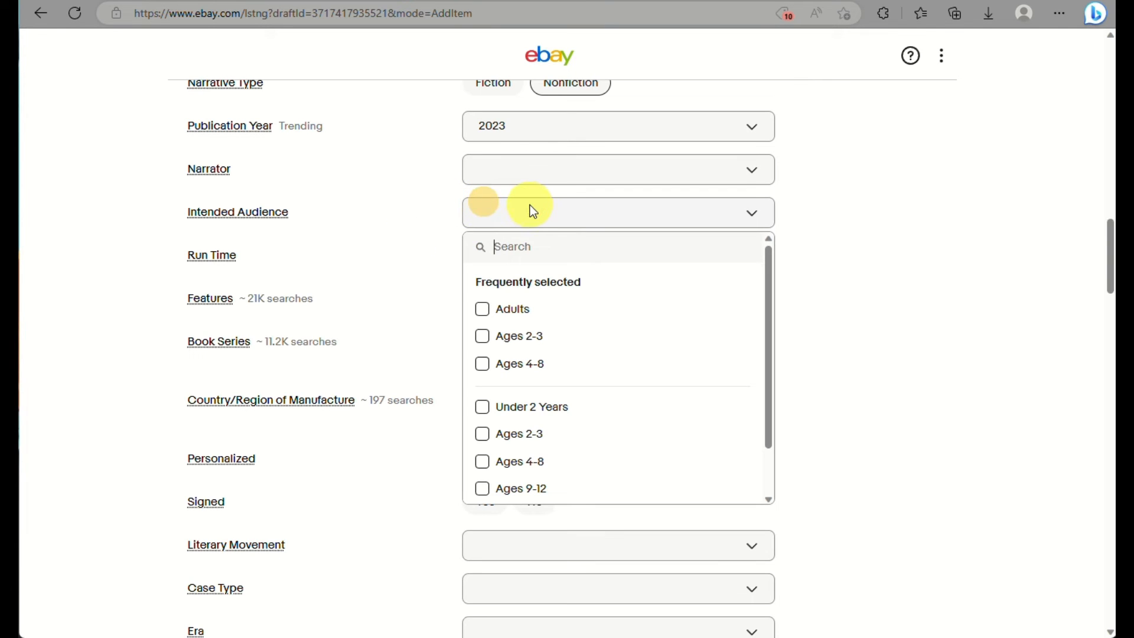
left_click(529, 312)
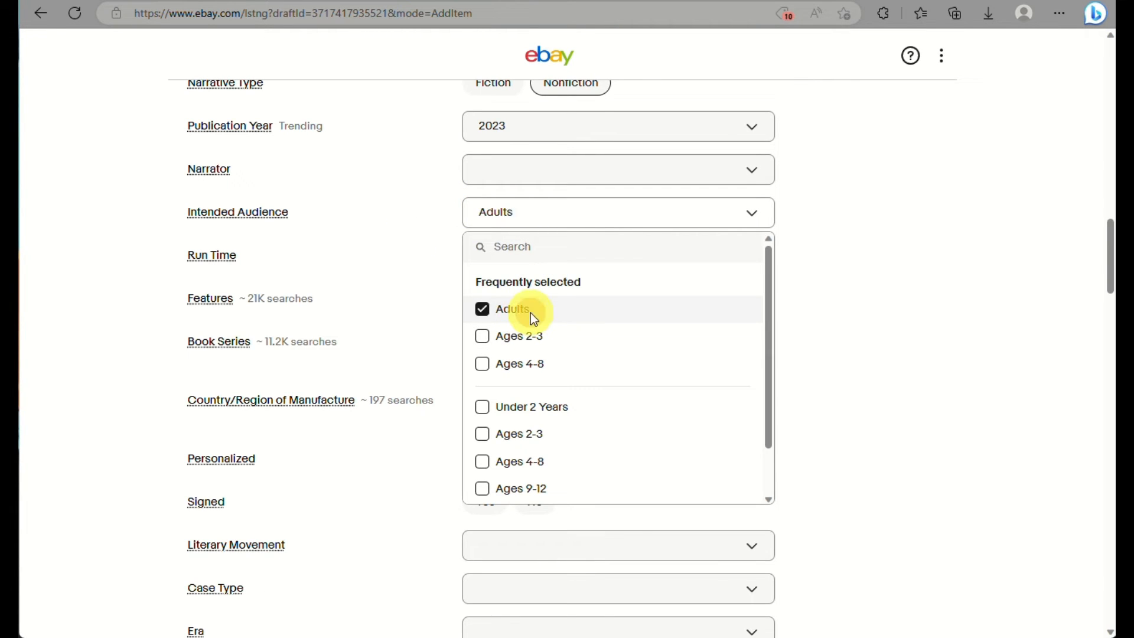
- Enter a run time of 1hr 30 min and set the audio book's features to Audio CD
left_click(406, 285)
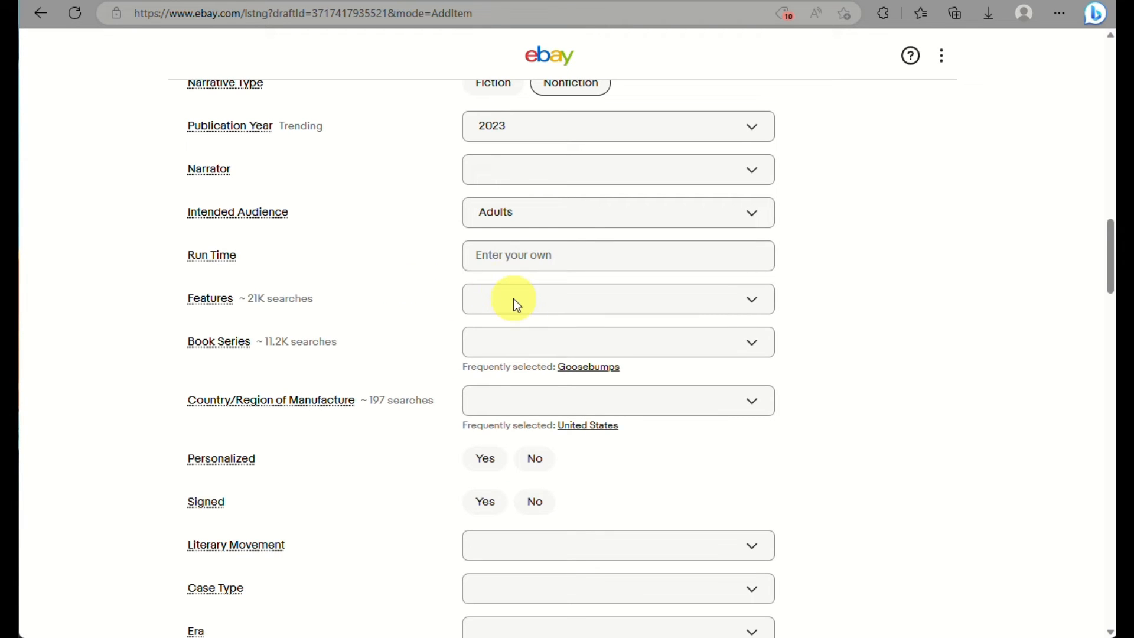
left_click(517, 256)
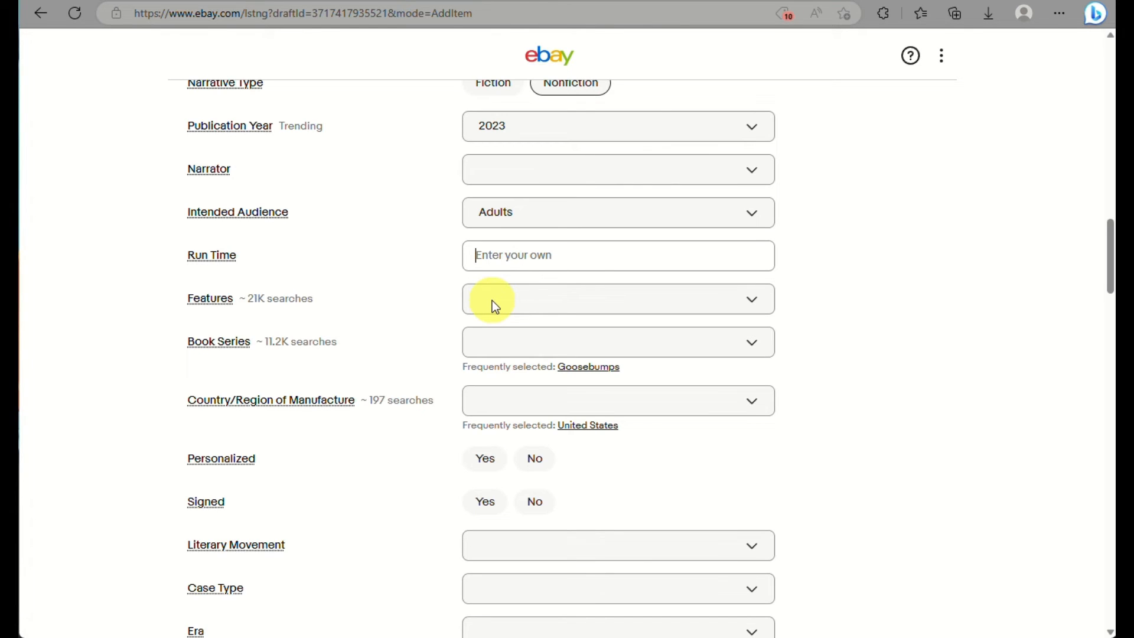
type("1hr 30 min")
left_click(560, 298)
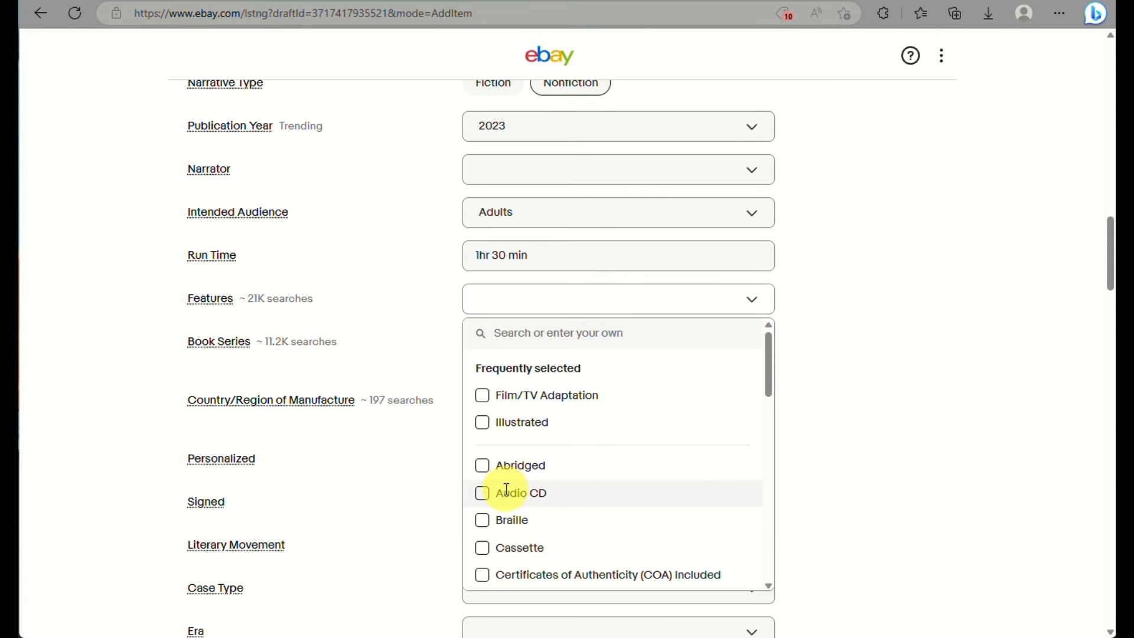
left_click(486, 492)
left_click(843, 448)
- Leave the book series empty and set the country of manufacture to United States
left_click(551, 329)
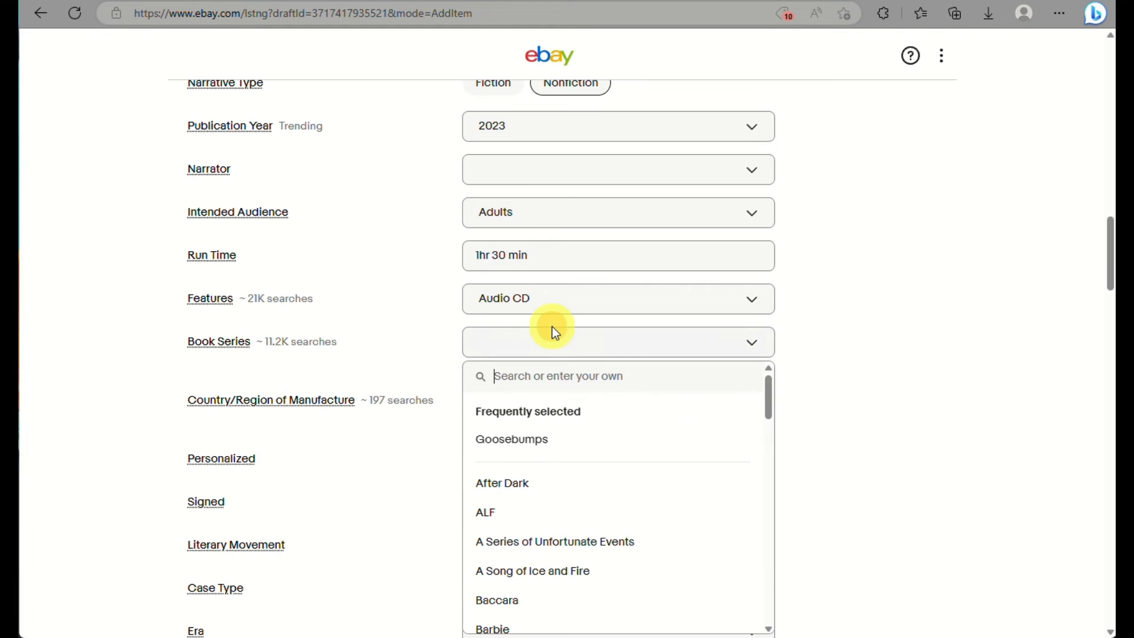
left_click(882, 430)
scroll(666, 398, "down", 2)
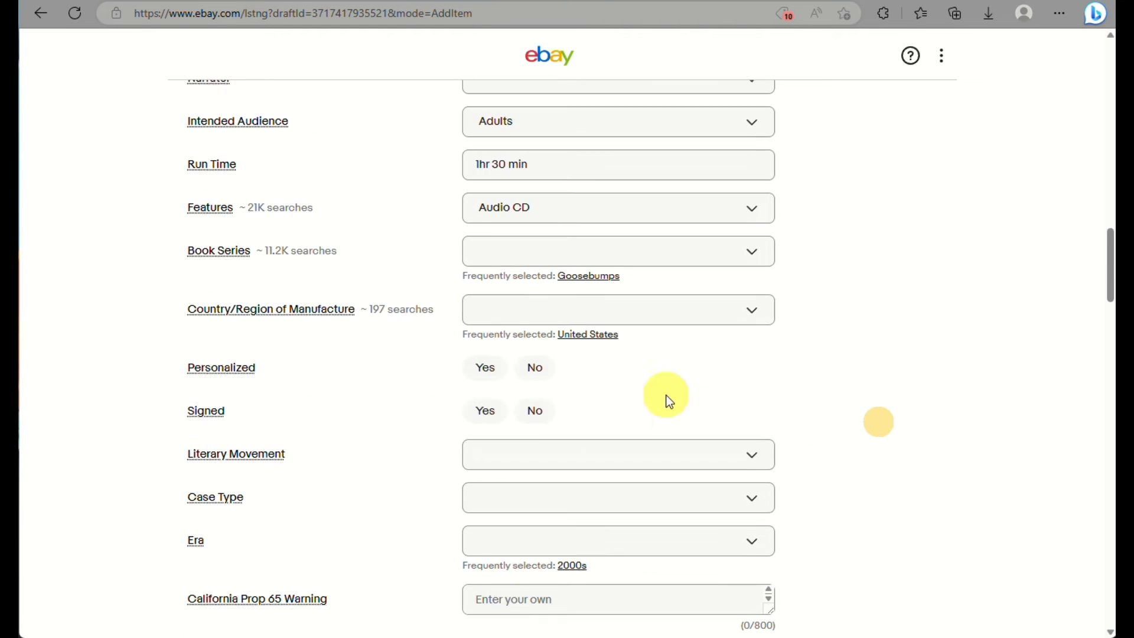
left_click(507, 307)
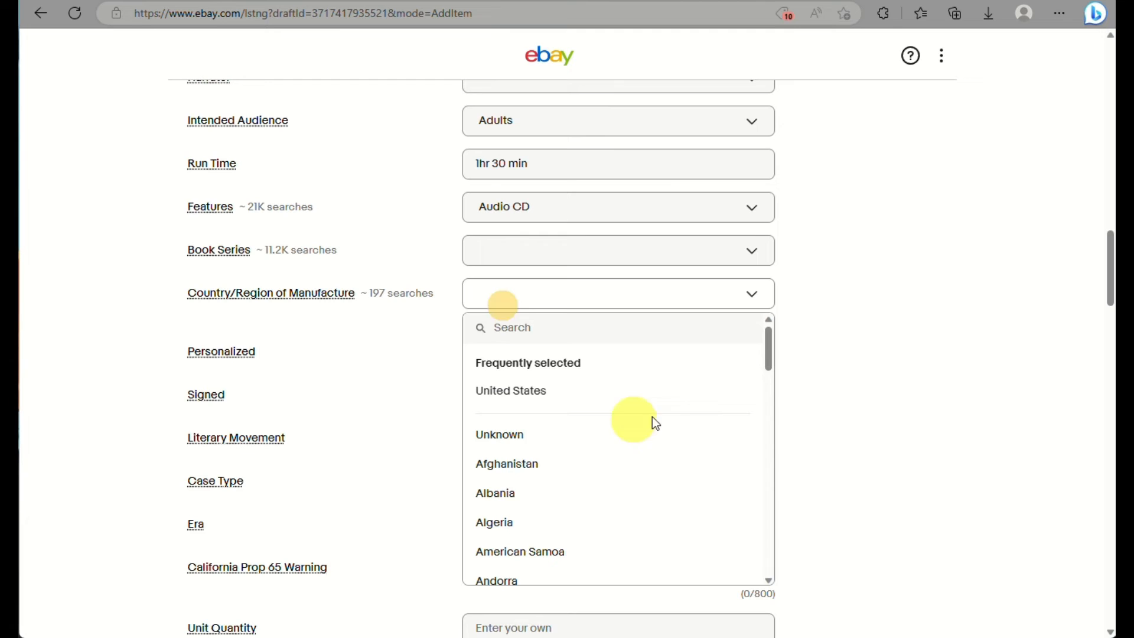
left_click(543, 393)
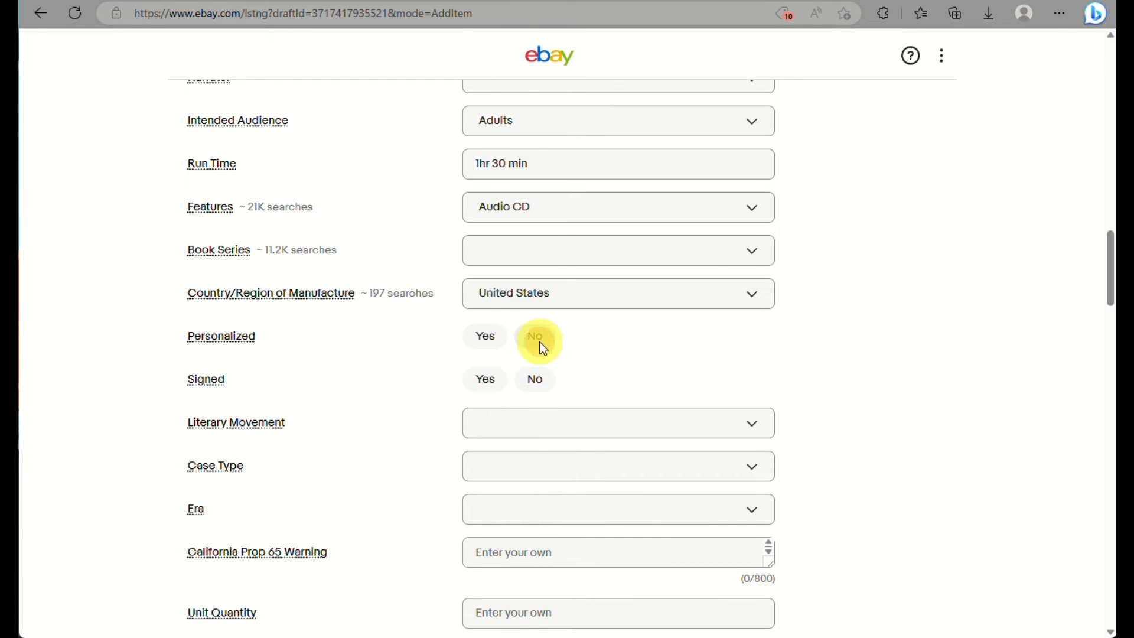
- Mark the audio book as not personalized and not signed
left_click(540, 342)
left_click(537, 380)
scroll(962, 412, "down", 3)
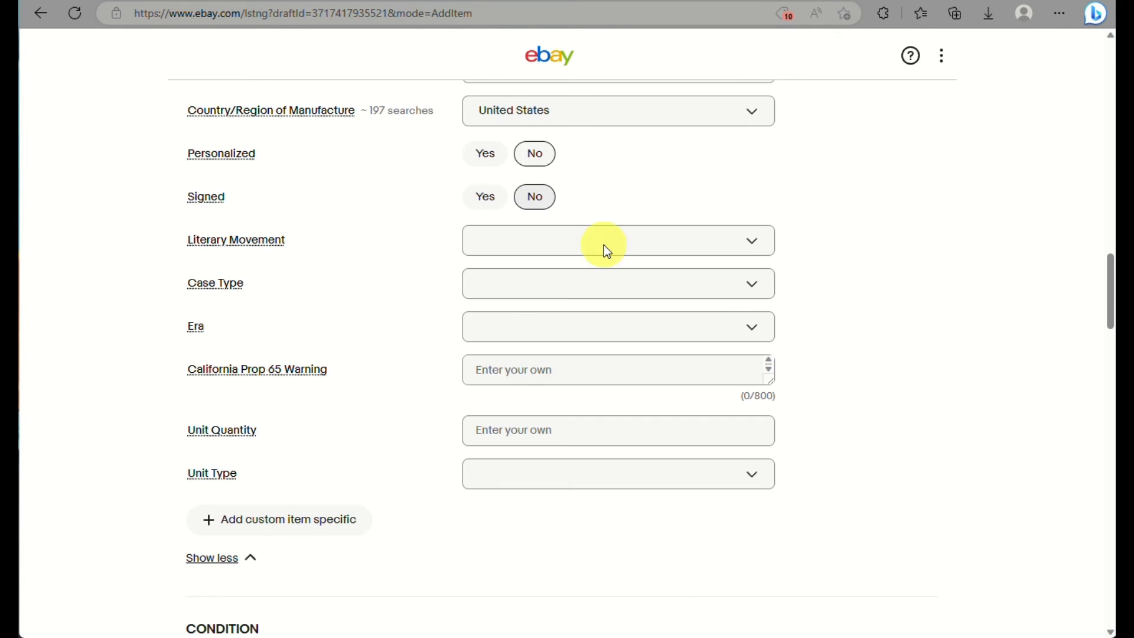
- Try to set the literary movement to Realism, selecting it in the Signed By field and deselecting Renaissance
left_click(604, 245)
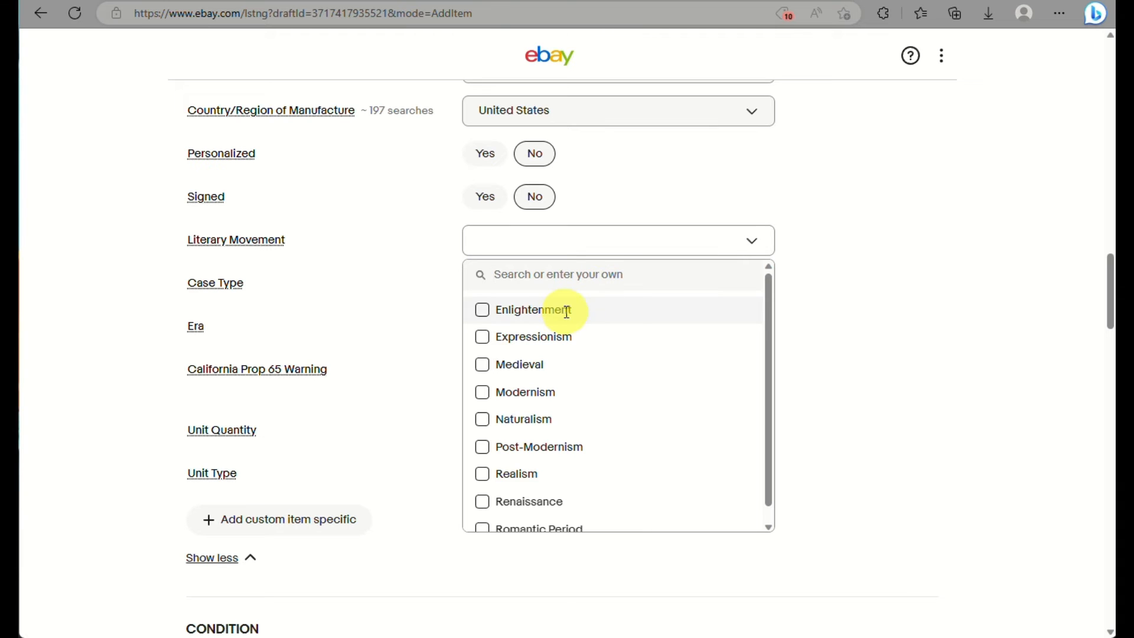
scroll(651, 431, "down", 1)
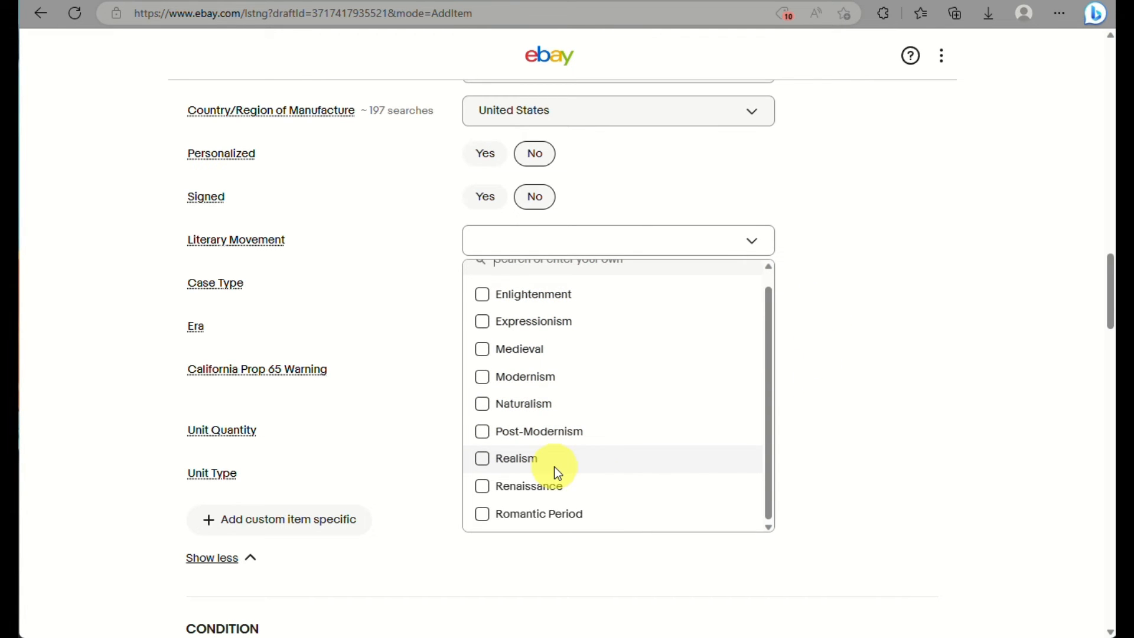
left_click(912, 391)
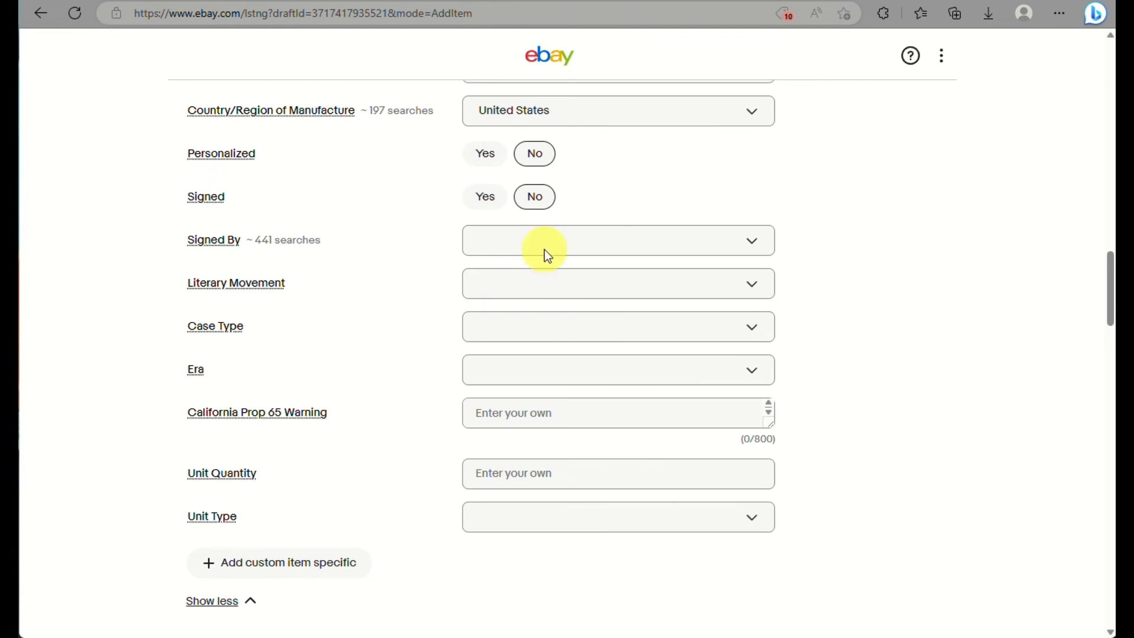
left_click(631, 229)
scroll(627, 421, "down", 1)
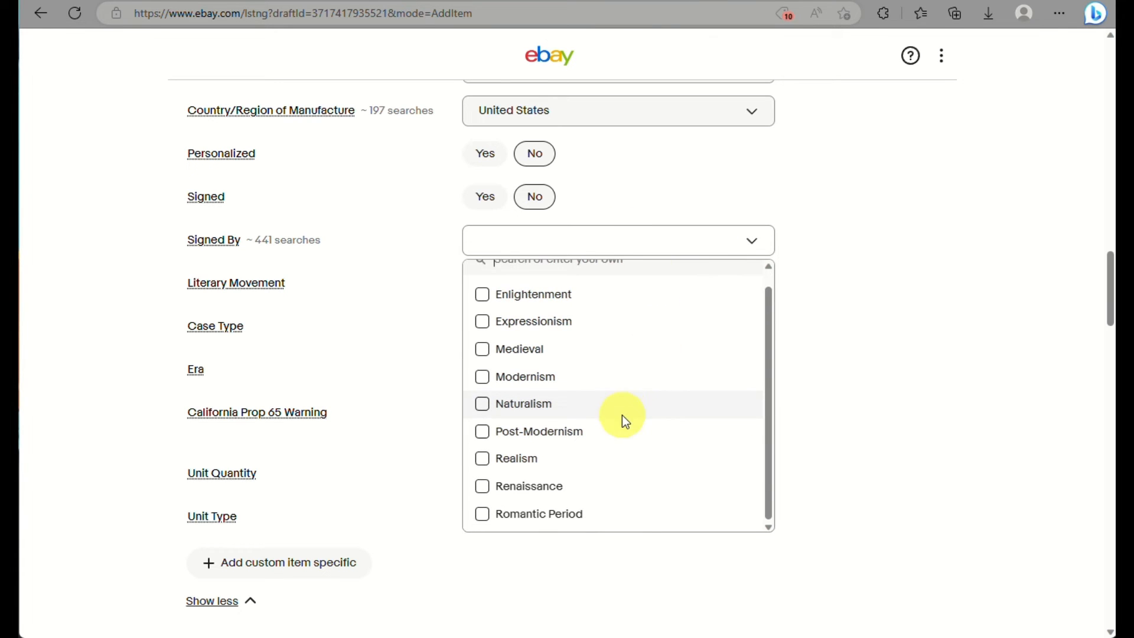
left_click(481, 486)
left_click(482, 457)
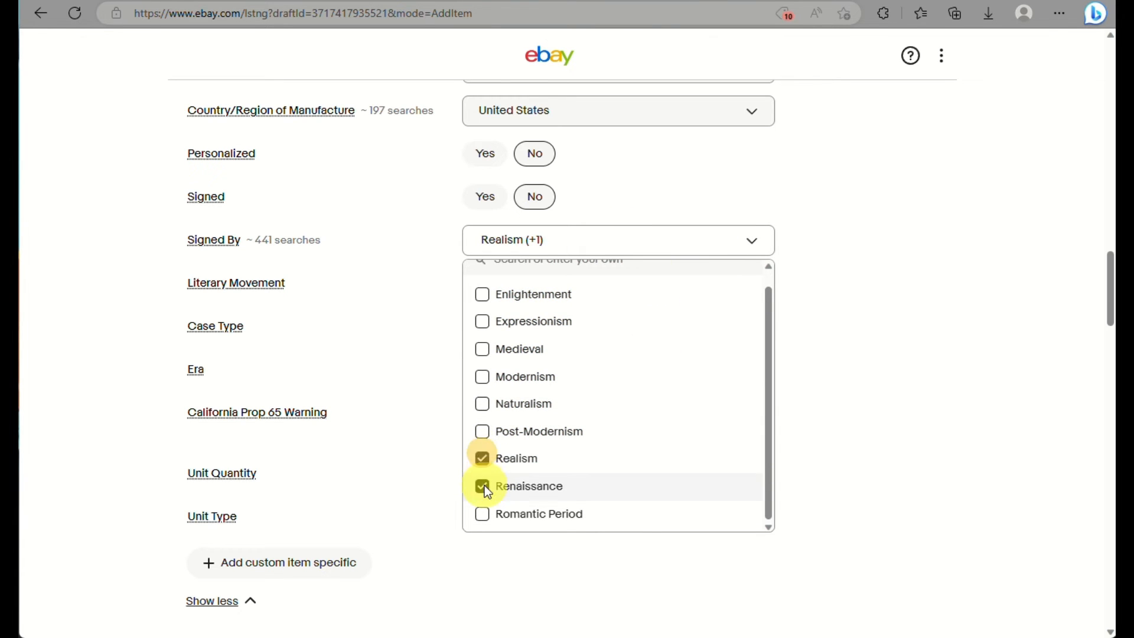
left_click(482, 486)
left_click(1048, 329)
- Set the literary movement to Realism and clear the Signed By entry
left_click(610, 293)
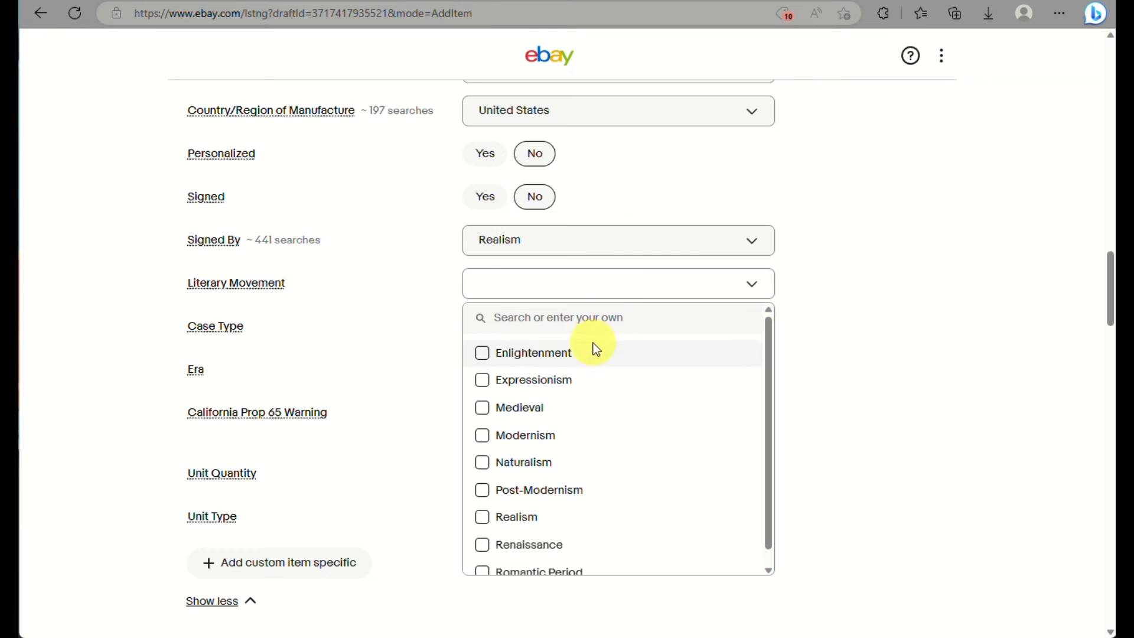
left_click(483, 520)
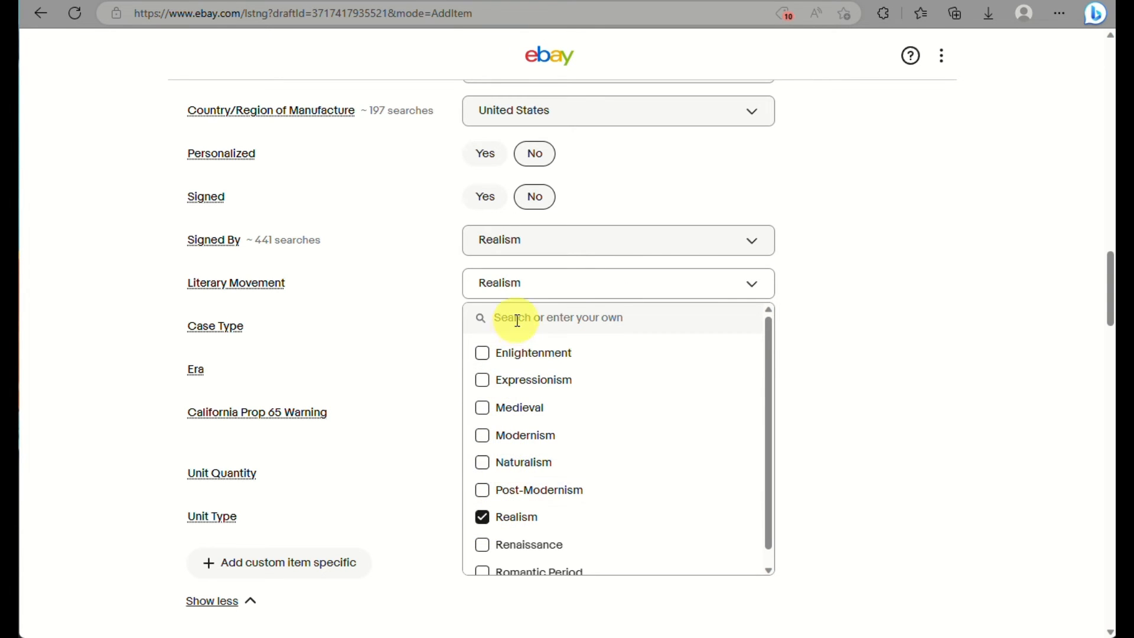
left_click(629, 241)
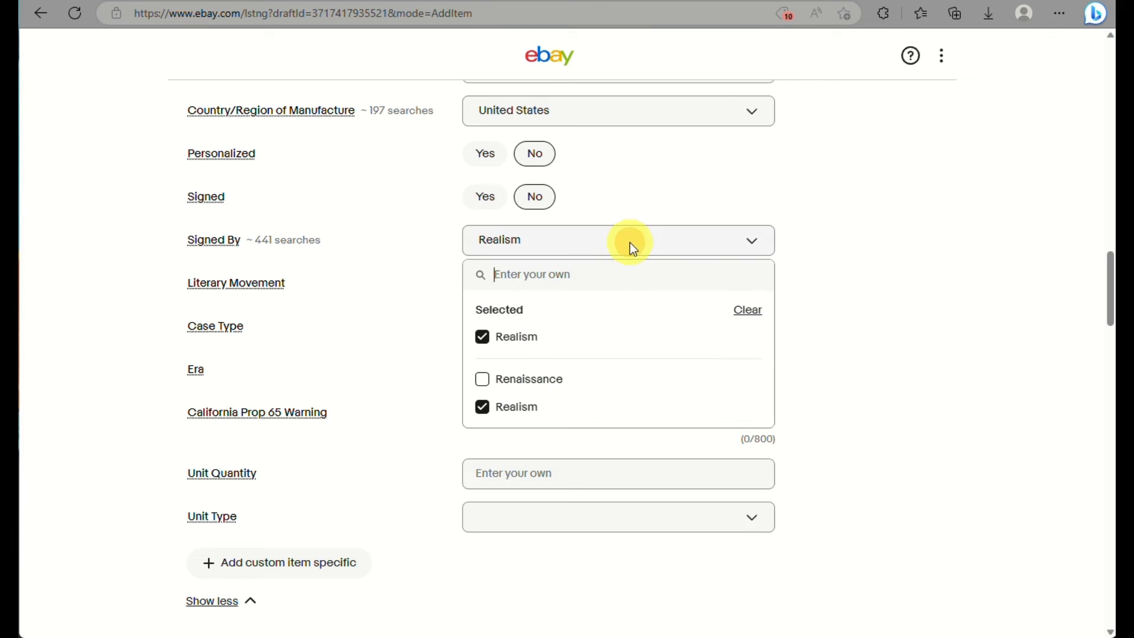
left_click(742, 312)
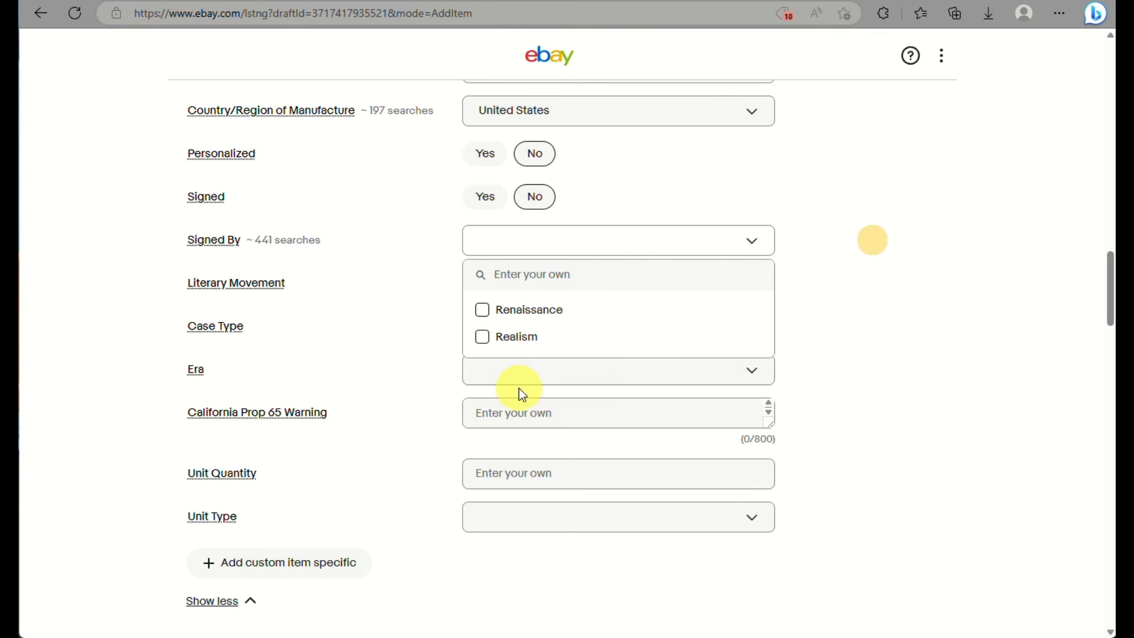
left_click(419, 326)
- Browse the case type and era options for the audio book without choosing any
left_click(508, 339)
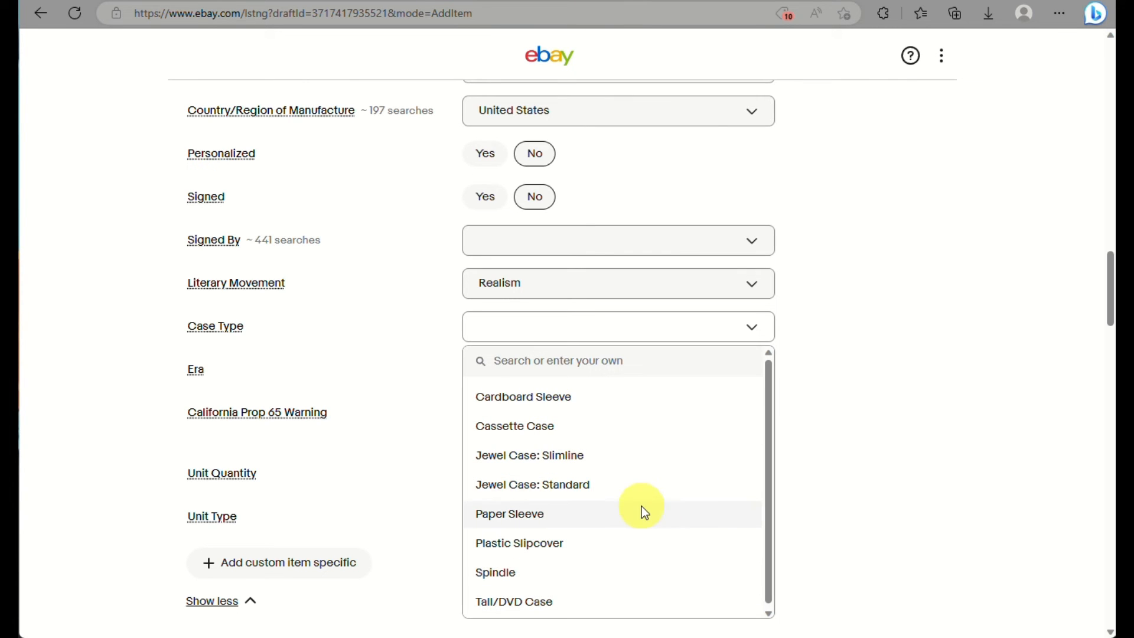
left_click(980, 277)
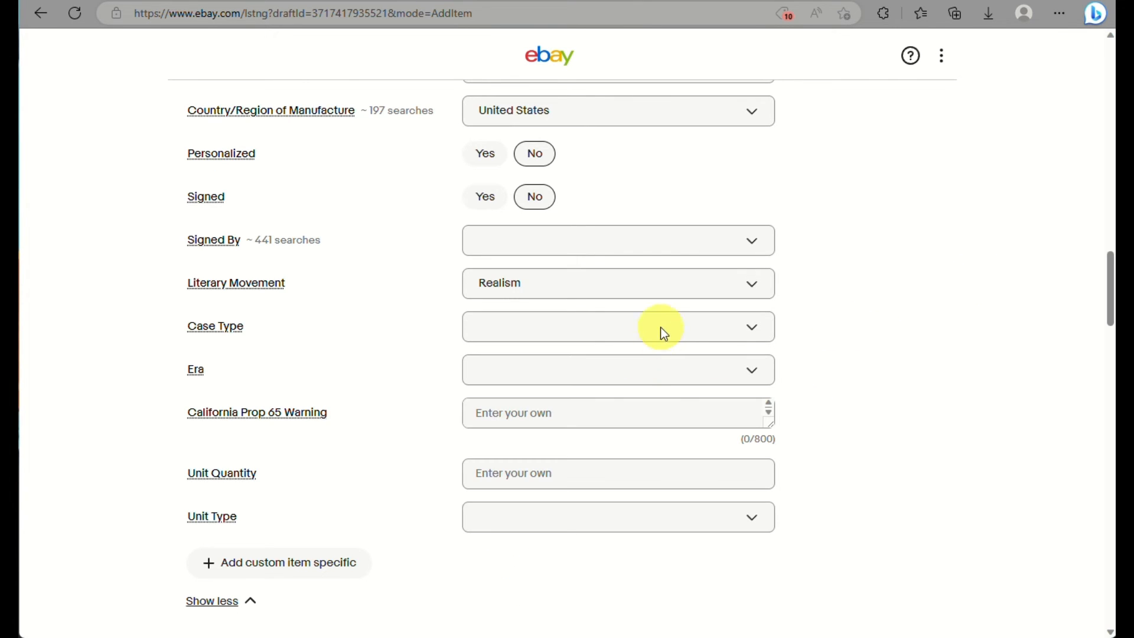
left_click(657, 381)
scroll(725, 349, "down", 5)
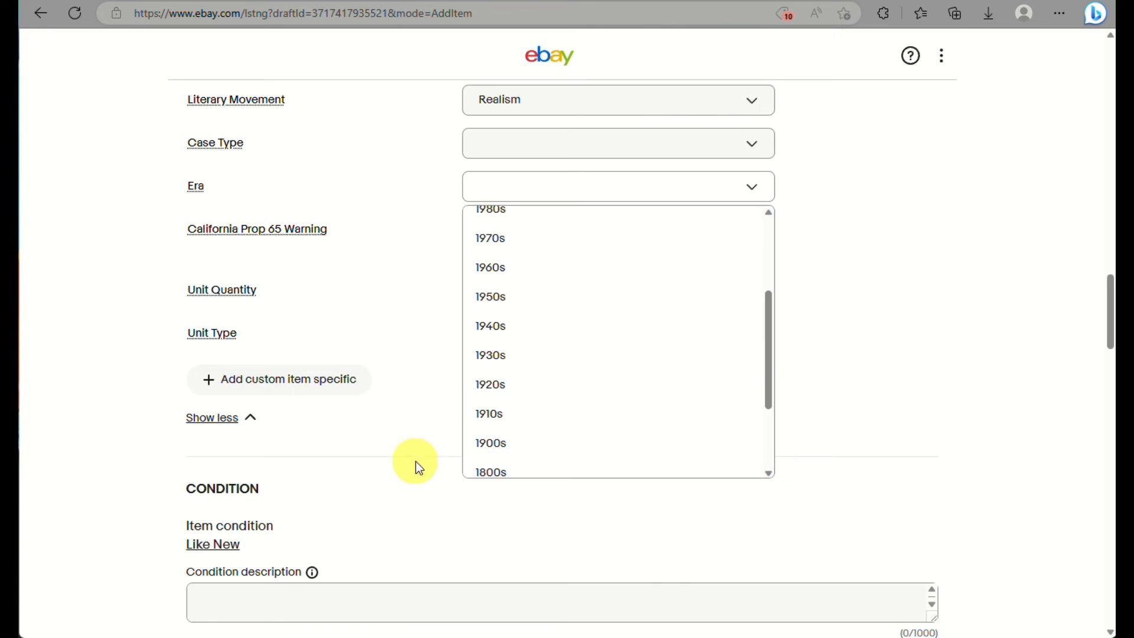
left_click(421, 476)
- Enter "high quality audio" as the condition description
scroll(423, 524, "down", 8)
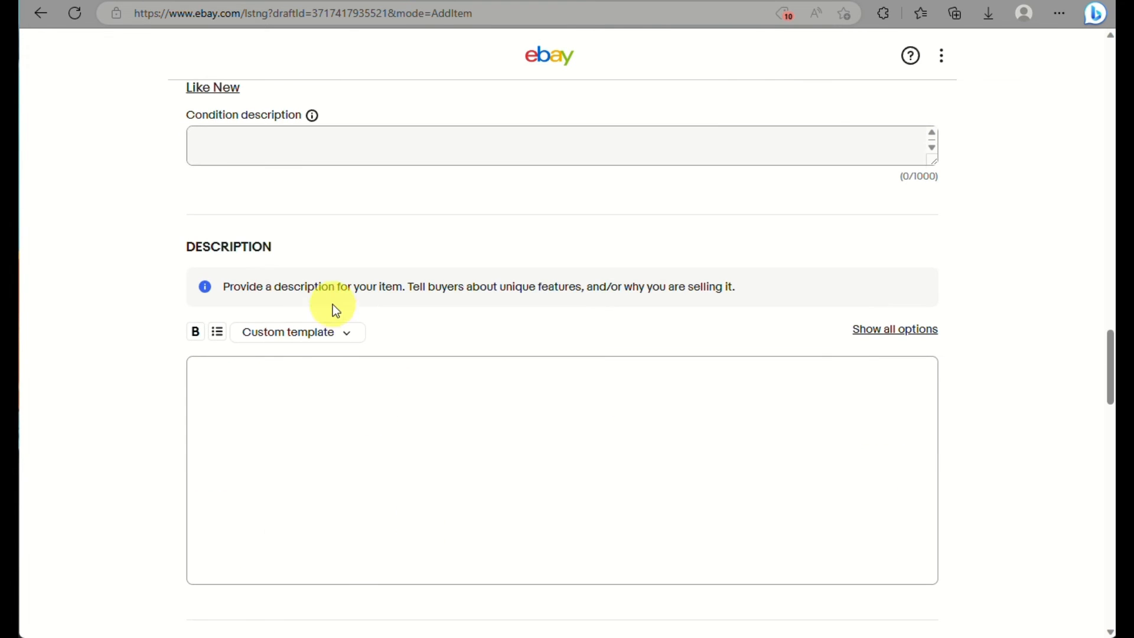
left_click(381, 148)
type("high ")
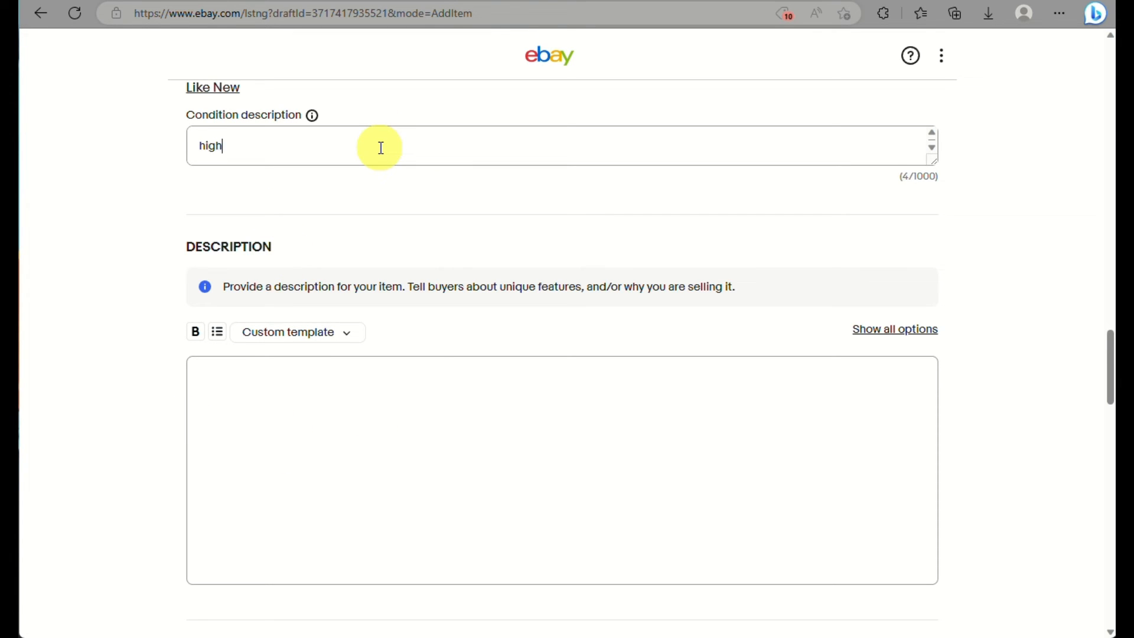
type("quality audio")
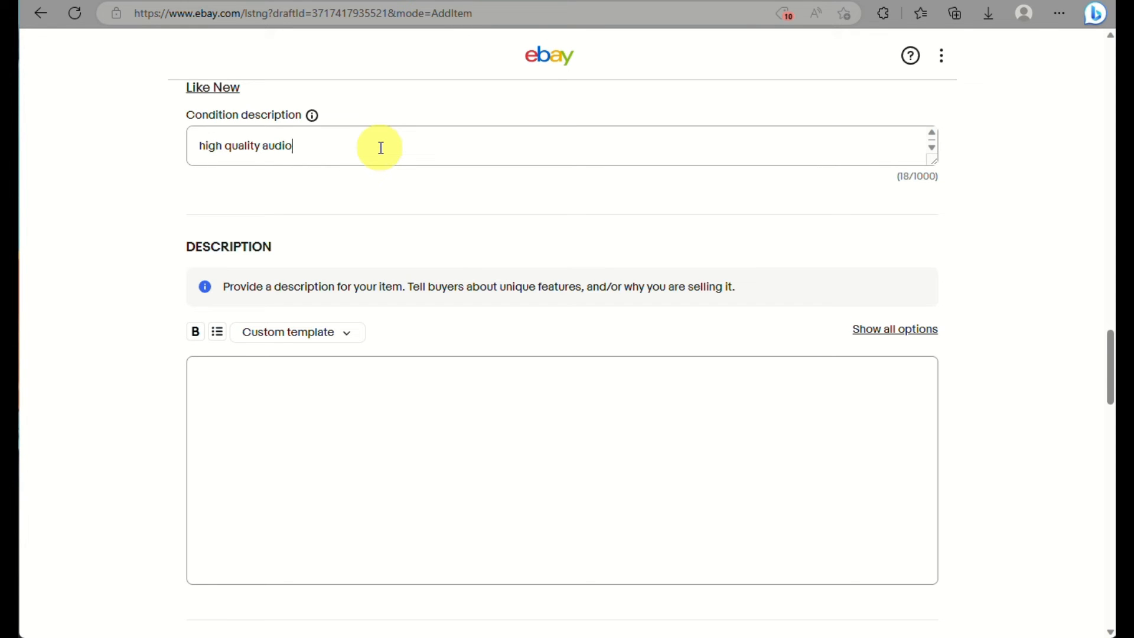
- Fill the item description with the "Sonorous Tales" paragraph starting "Embark on a mesmerizing journey through the realms of imagination"
left_click(318, 481)
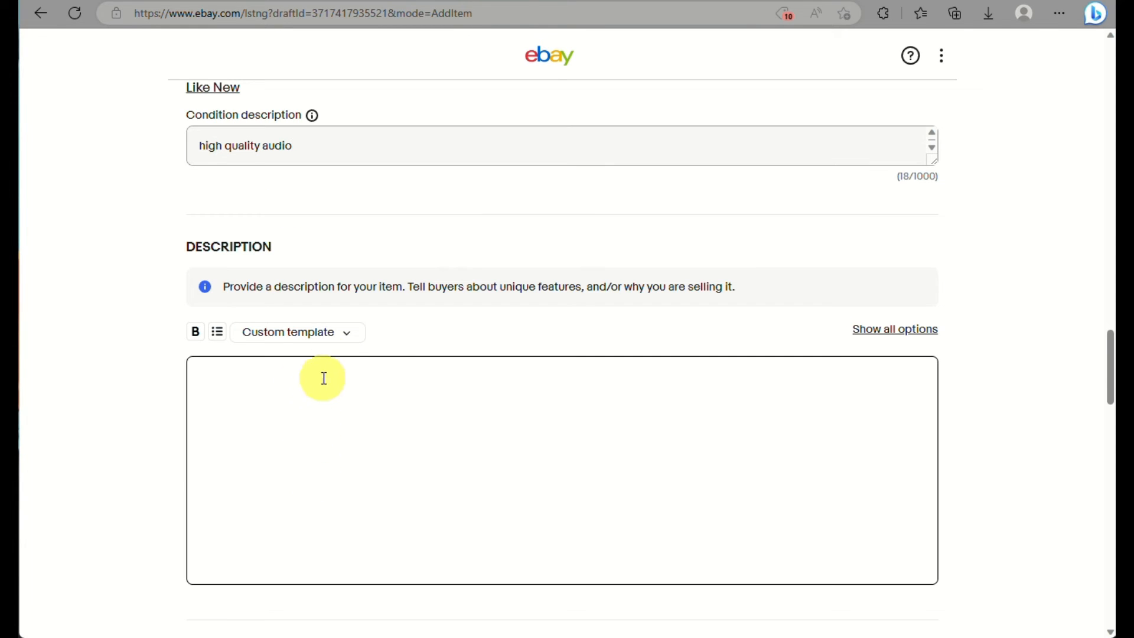
scroll(817, 395, "down", 5)
scroll(336, 387, "up", 3)
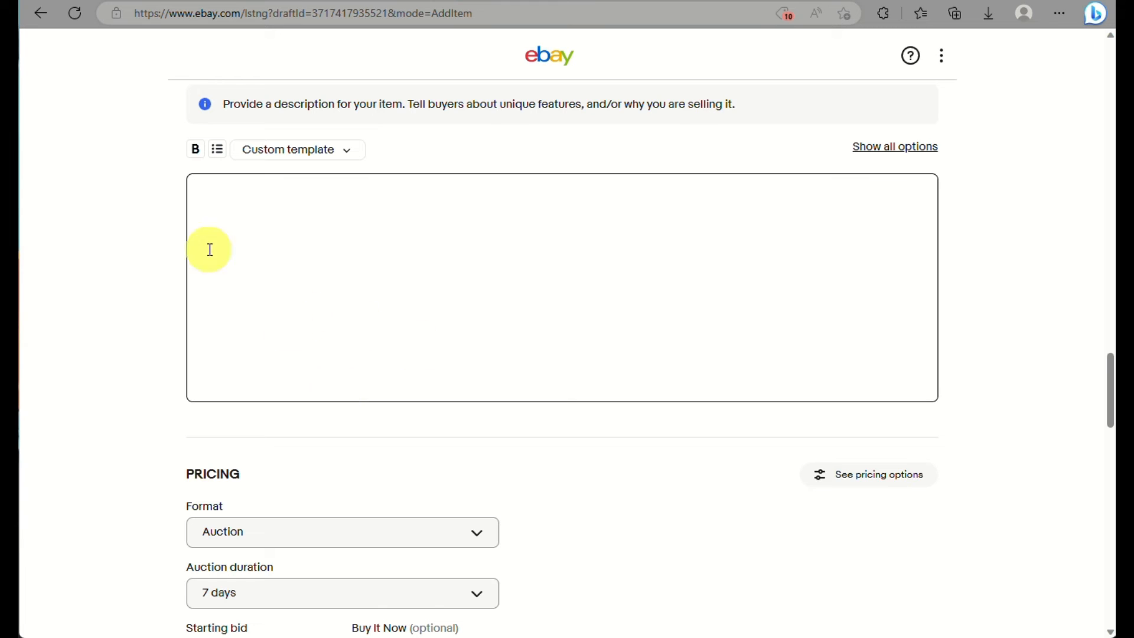
left_click(358, 257)
type("Embark on a mesmerizing journey through the realms of imagination with \"Sonorous Tales,\" an exceptional audio book designed to transport you to captivating worlds and breathe life into compelling stories. Immerse yourself in a revolutionary audio experience that combines the power of literature with the enchantment of expertly narrated tales.")
left_click(456, 299)
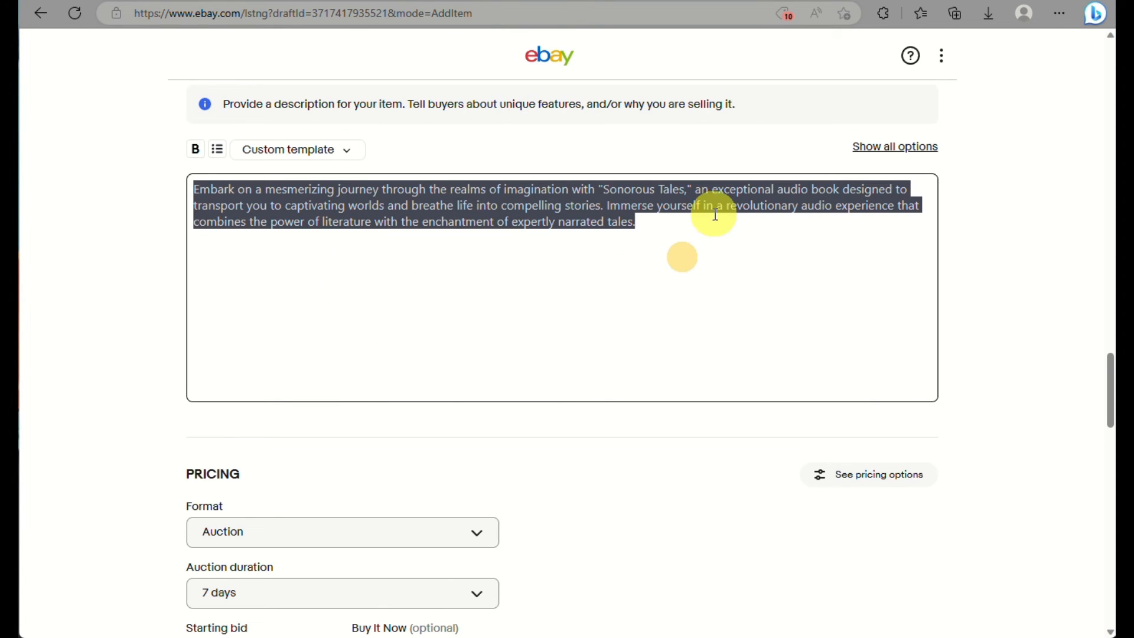
left_click_drag(668, 229, 192, 139)
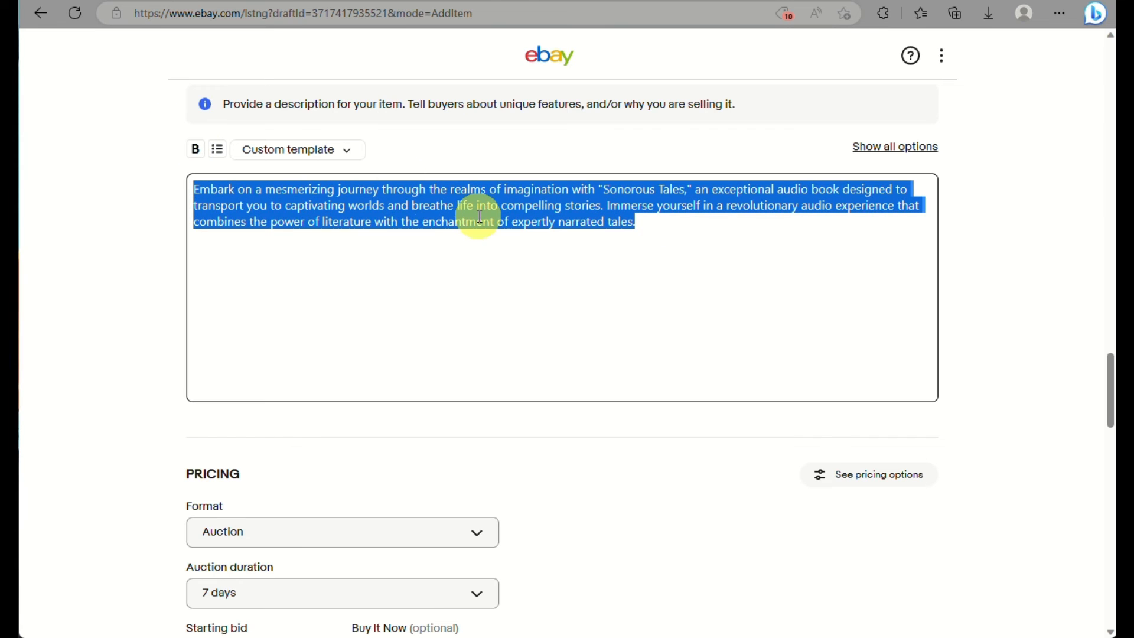
left_click(626, 1)
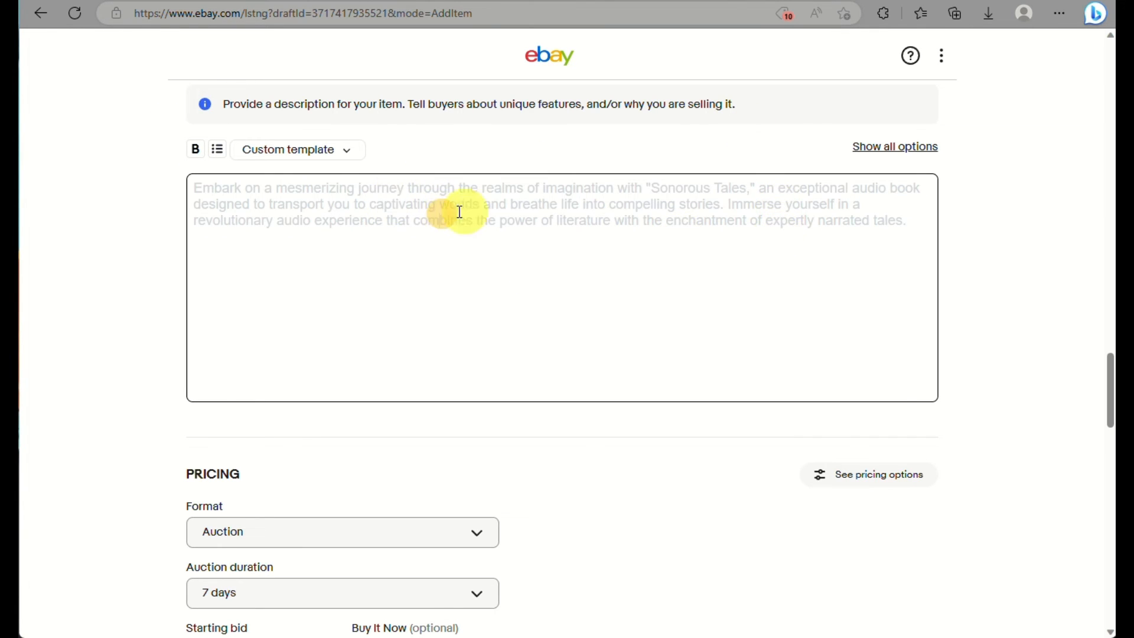
- Select the description text and check the custom template options without creating a template
triple_click(257, 194)
left_click(266, 149)
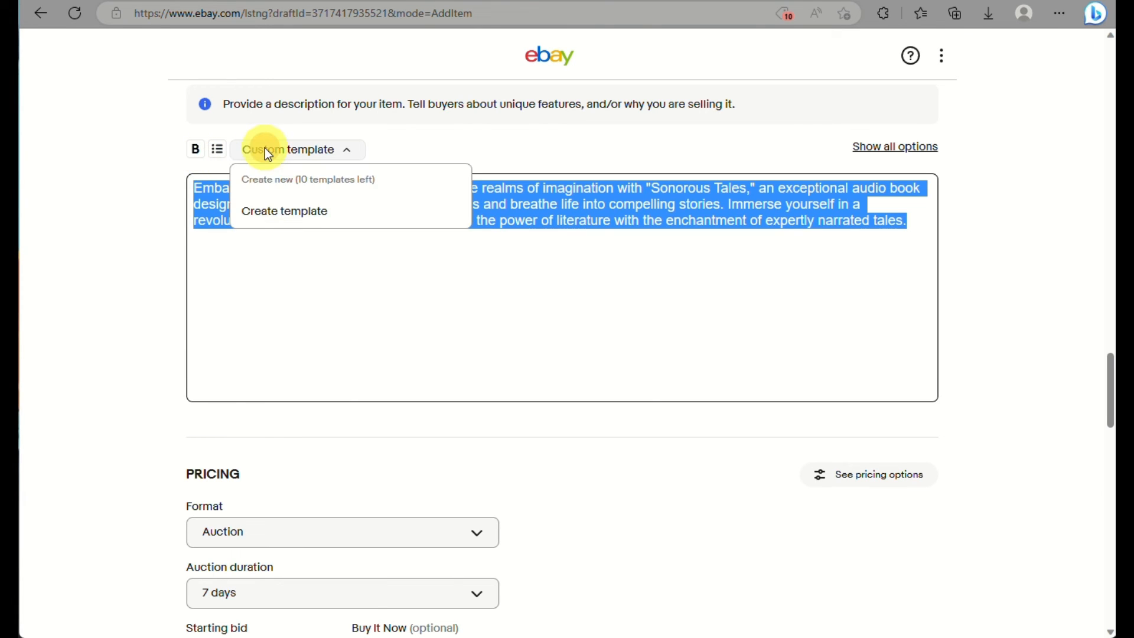
left_click(474, 140)
left_click(299, 248)
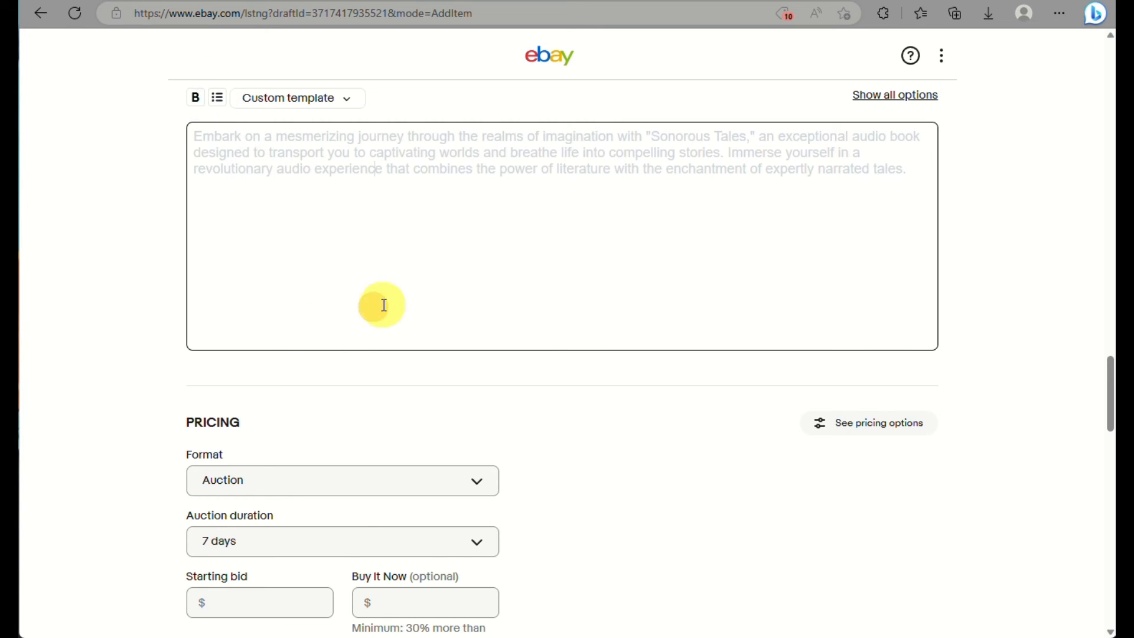
- Change the pricing format to Buy It Now with a price of $250
scroll(408, 301, "down", 3)
left_click(292, 299)
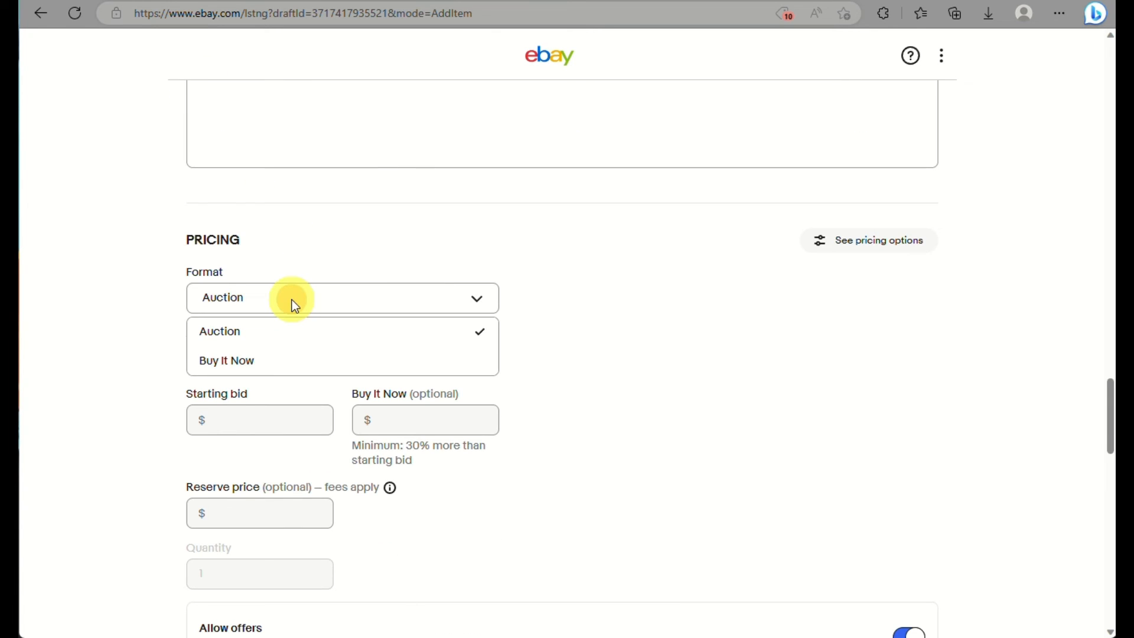
left_click(247, 367)
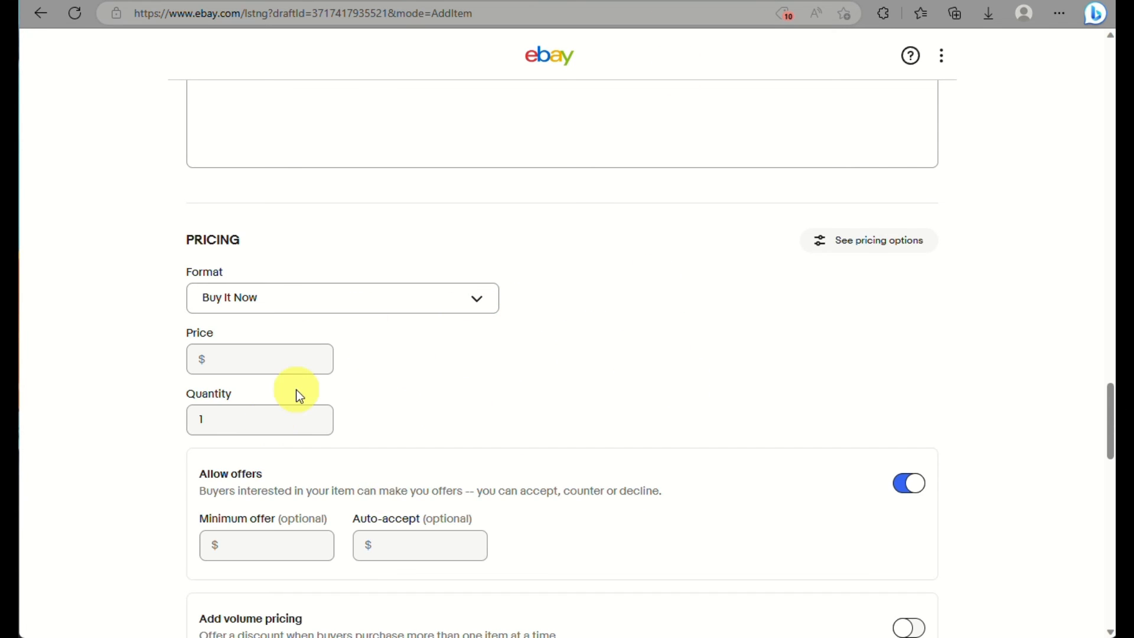
left_click(280, 352)
type("250")
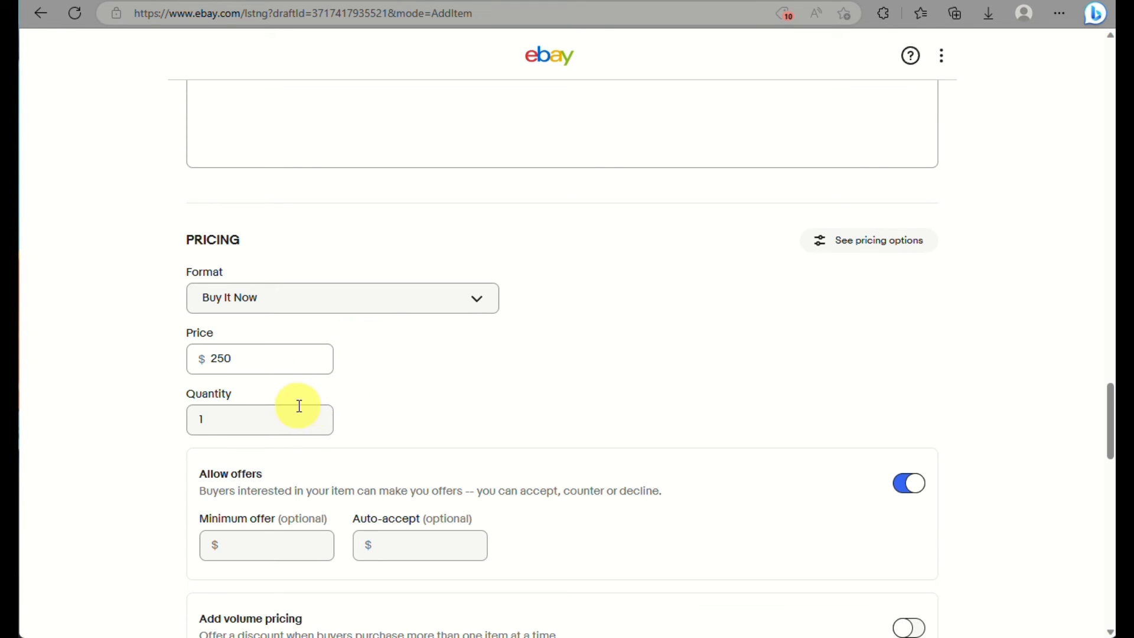
- Set the quantity of audio books for sale to 10
left_click(256, 419)
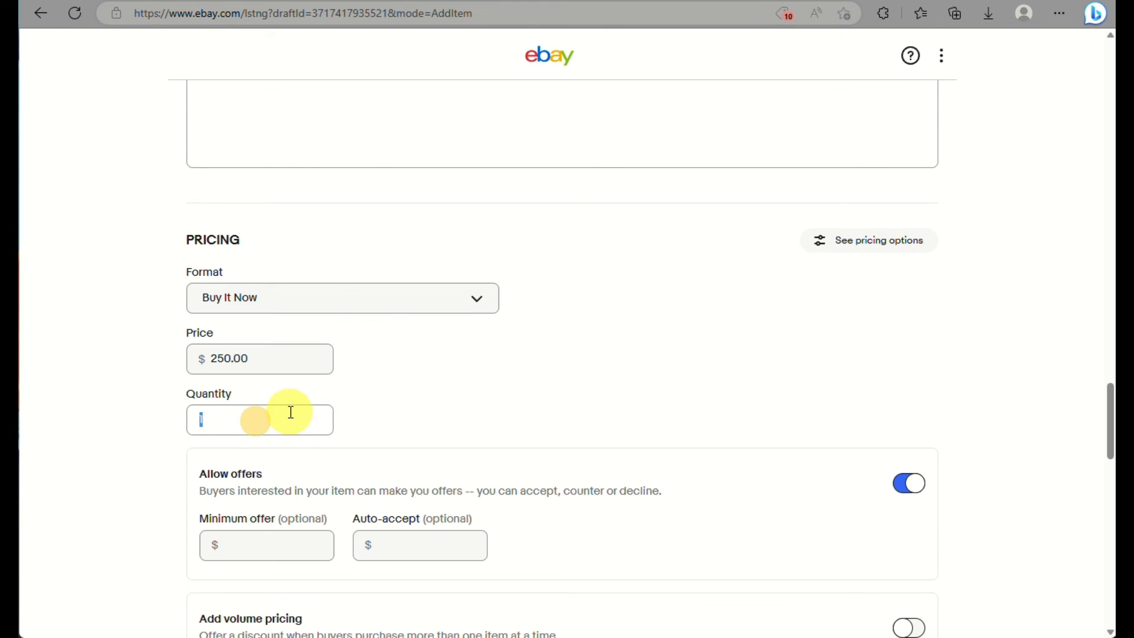
type("0")
scroll(289, 410, "down", 3)
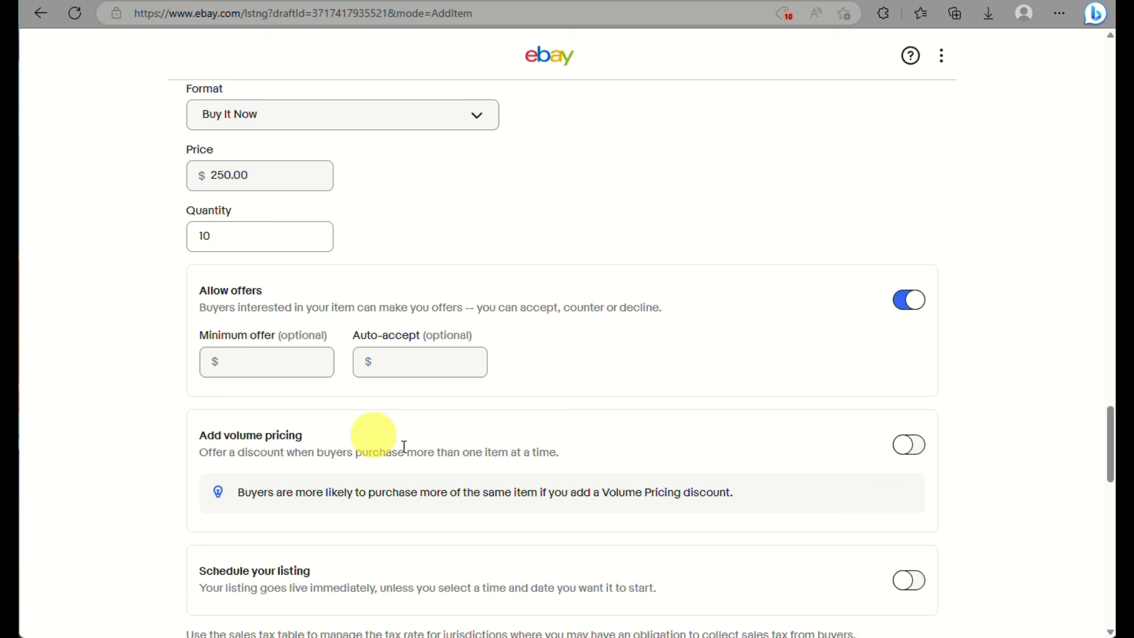
- Turn off the option that lets buyers make offers on the item
left_click(245, 361)
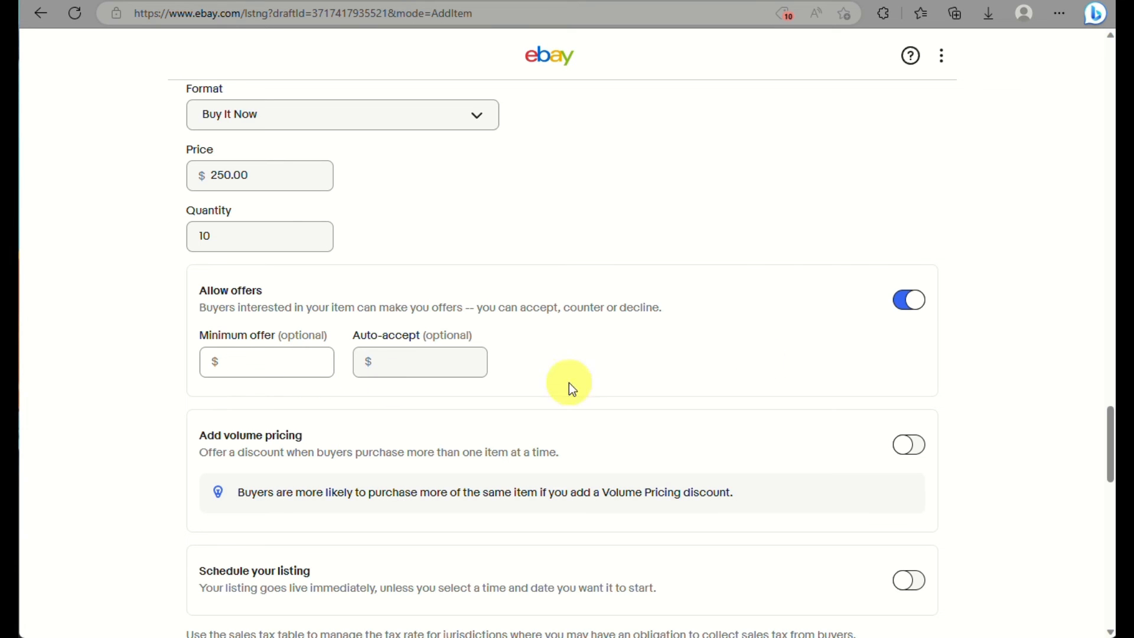
left_click(927, 301)
scroll(768, 343, "down", 2)
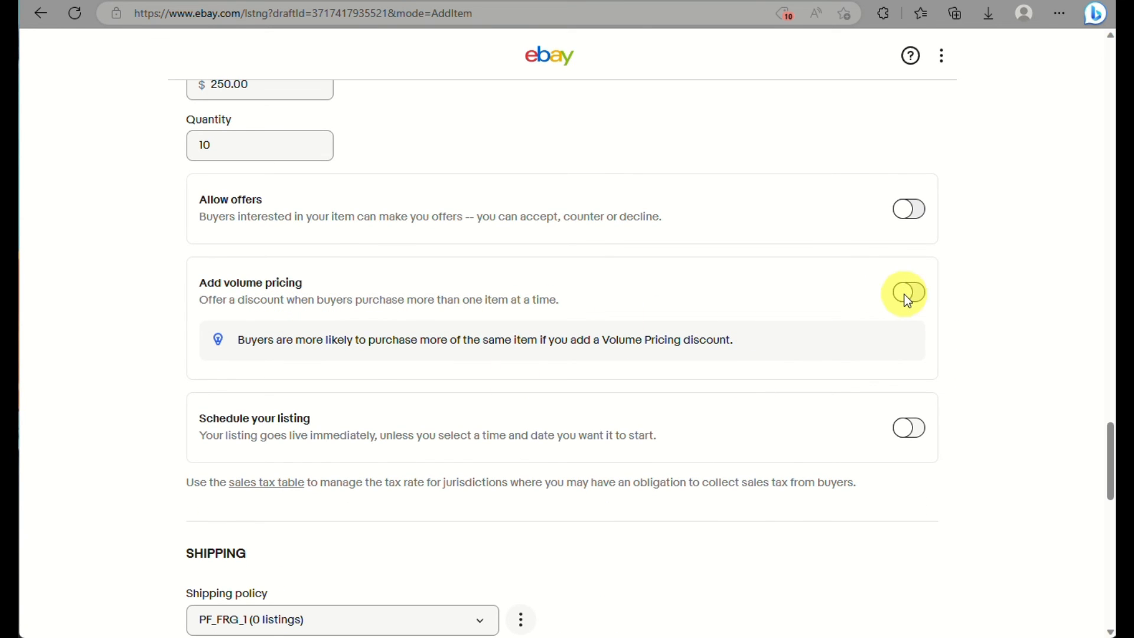
- Mark the shipping package as irregular, leaving volume pricing and listing scheduling off
scroll(449, 458, "down", 4)
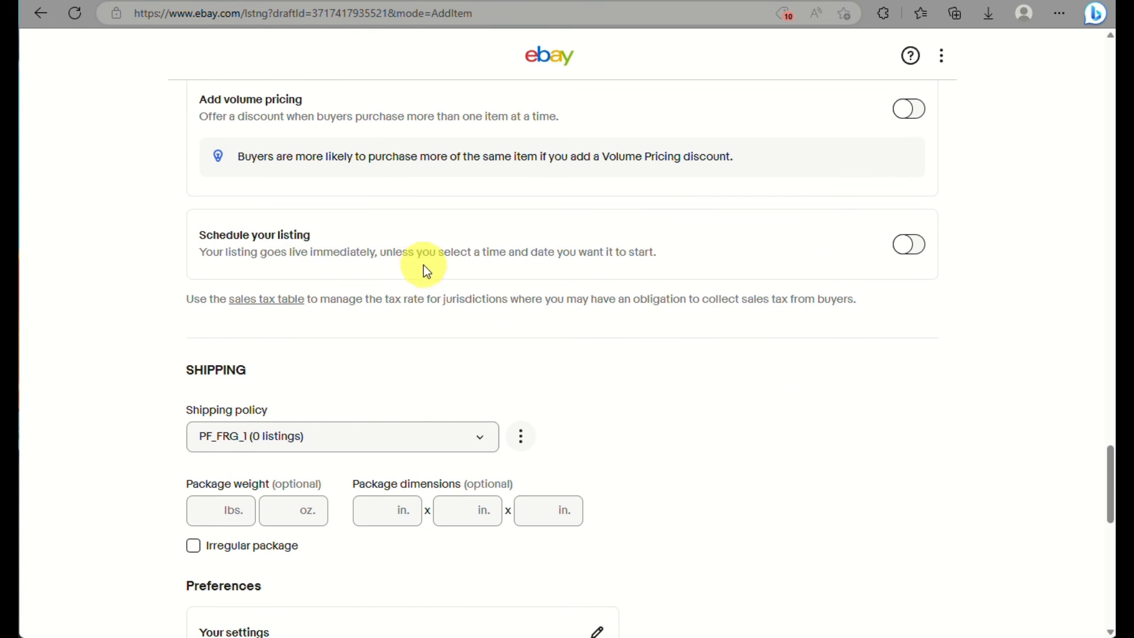
scroll(426, 269, "down", 4)
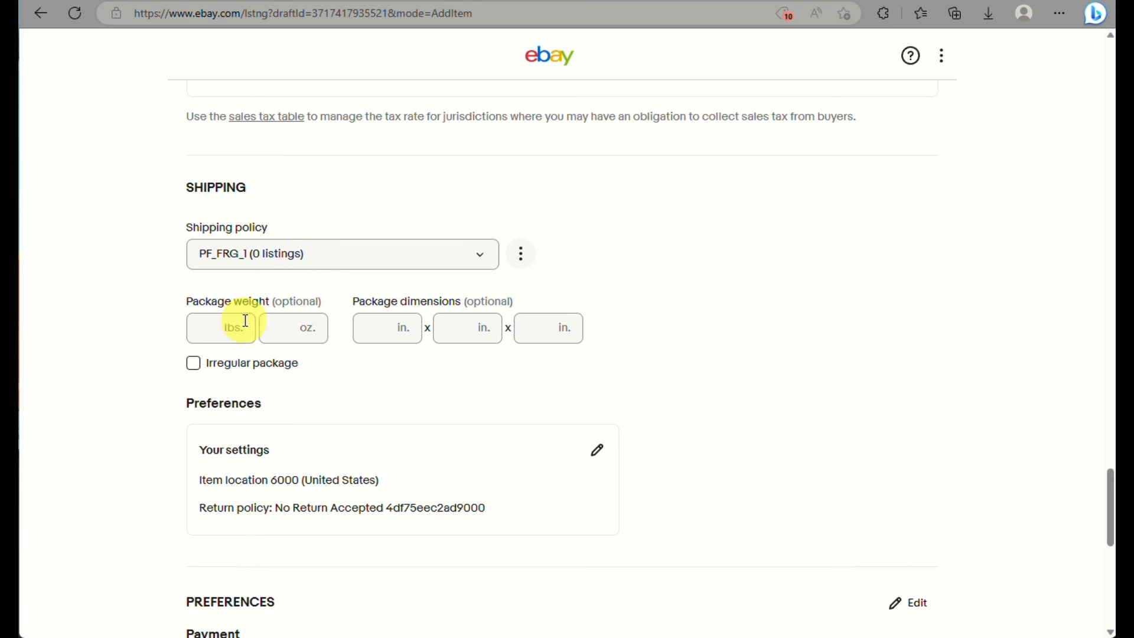
left_click(195, 365)
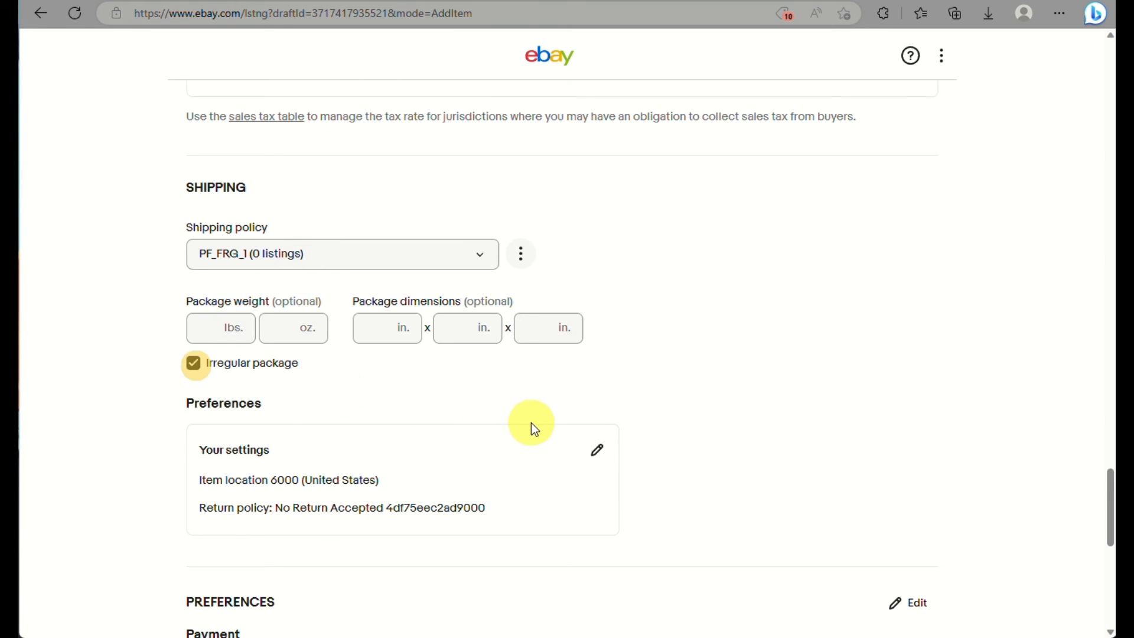
- Submit the completed audio book listing for publication
scroll(531, 423, "down", 3)
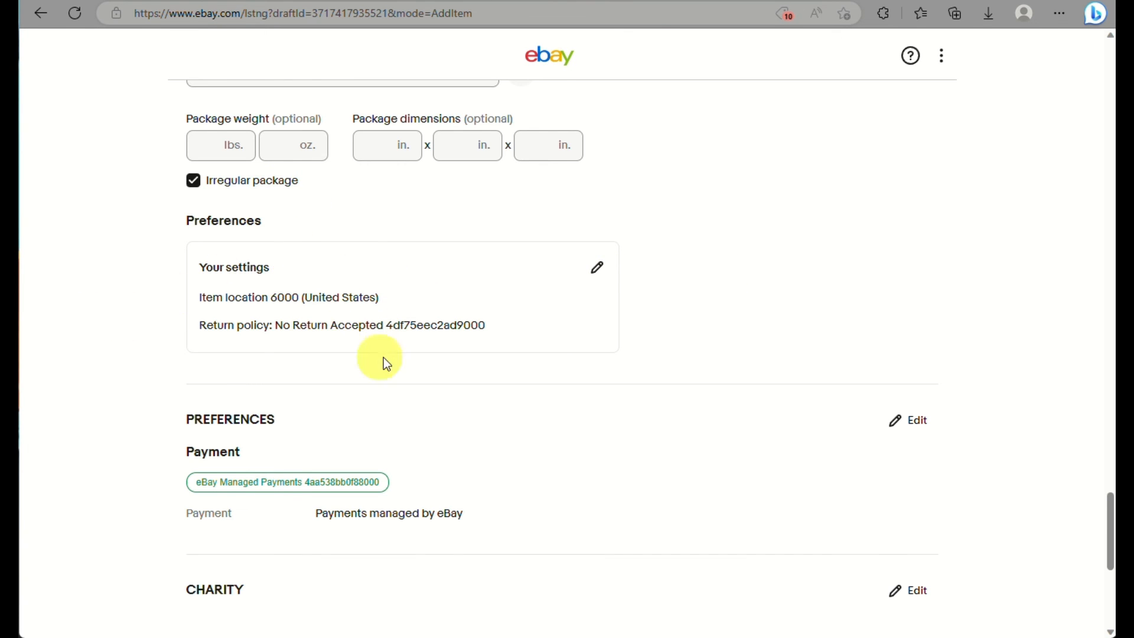
scroll(384, 359, "down", 3)
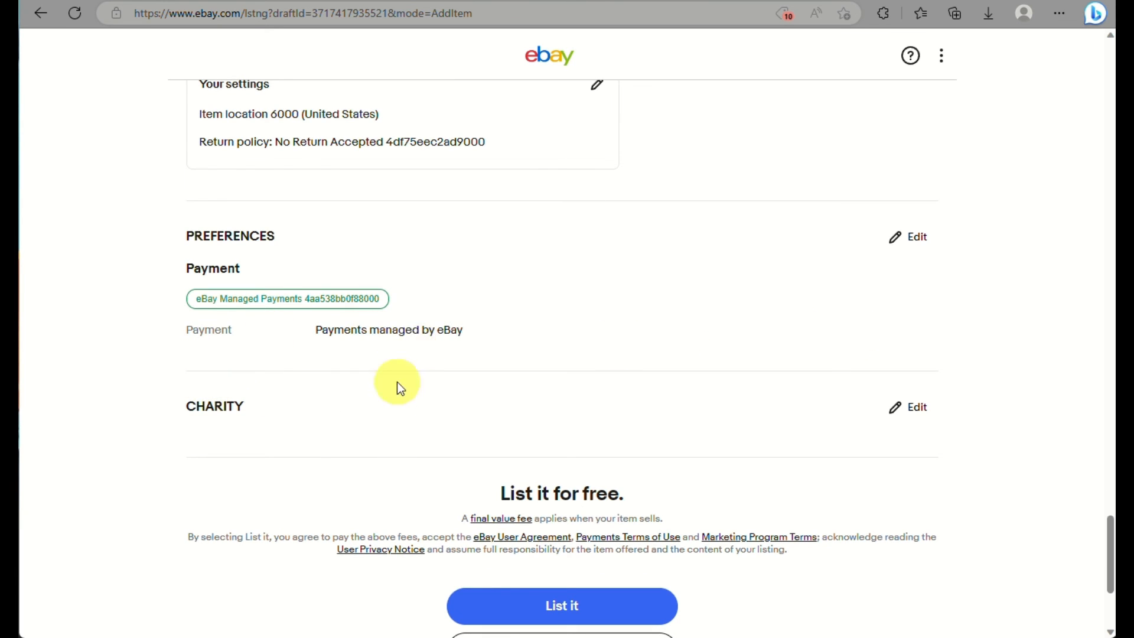
scroll(400, 387, "down", 3)
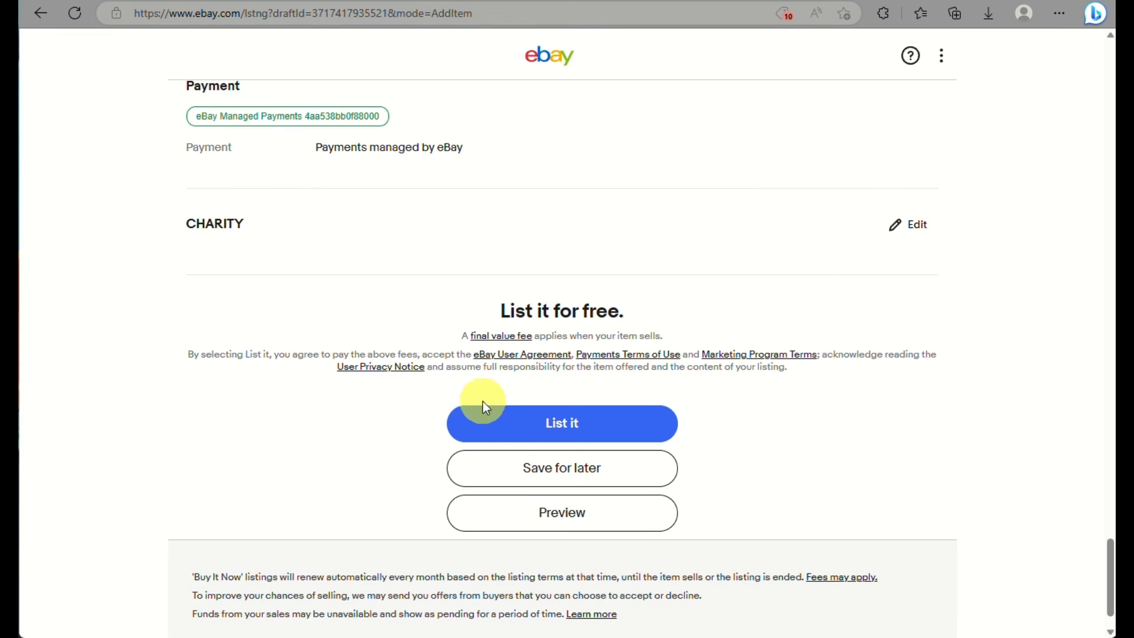
left_click(578, 425)
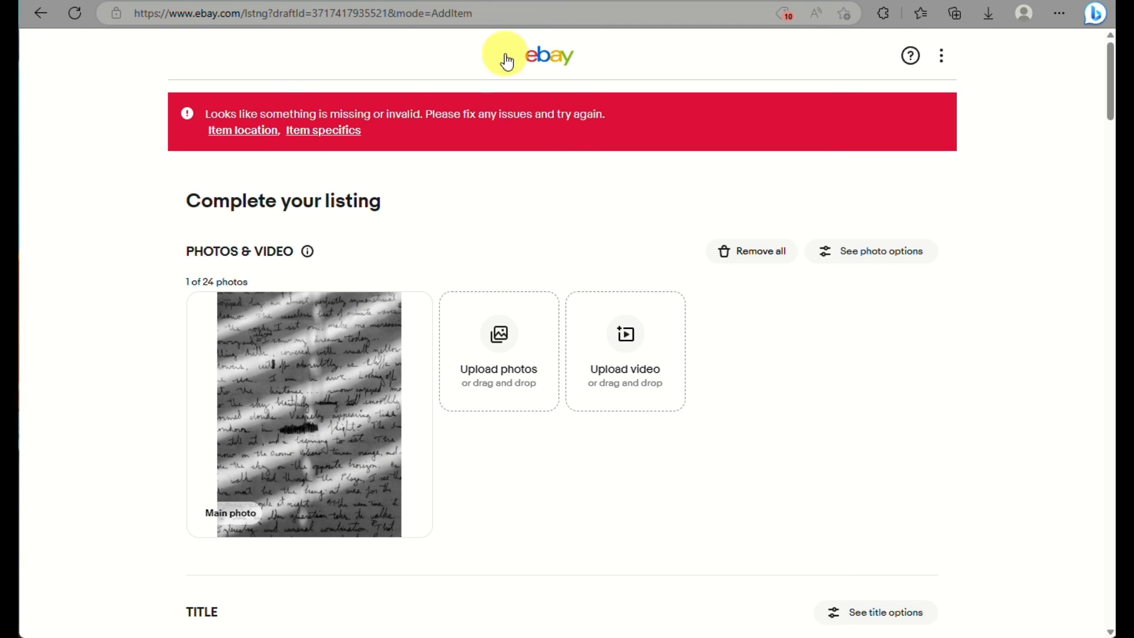
- Open the flagged item location settings, enter "ca" as the city and state, re-enter the ZIP code and save
left_click(260, 131)
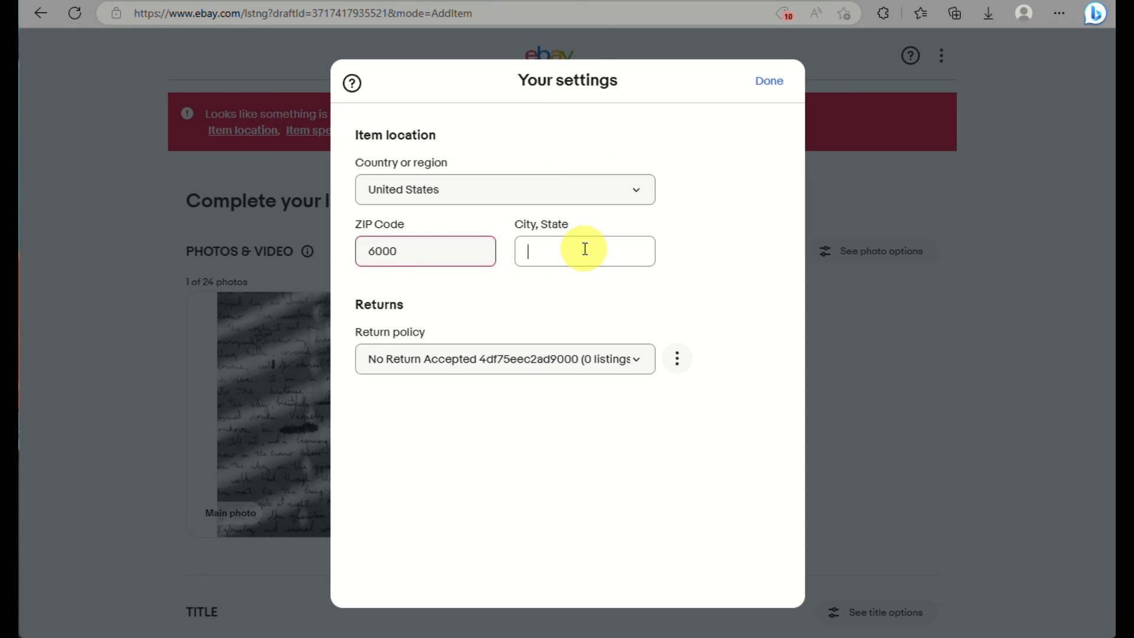
type("ca")
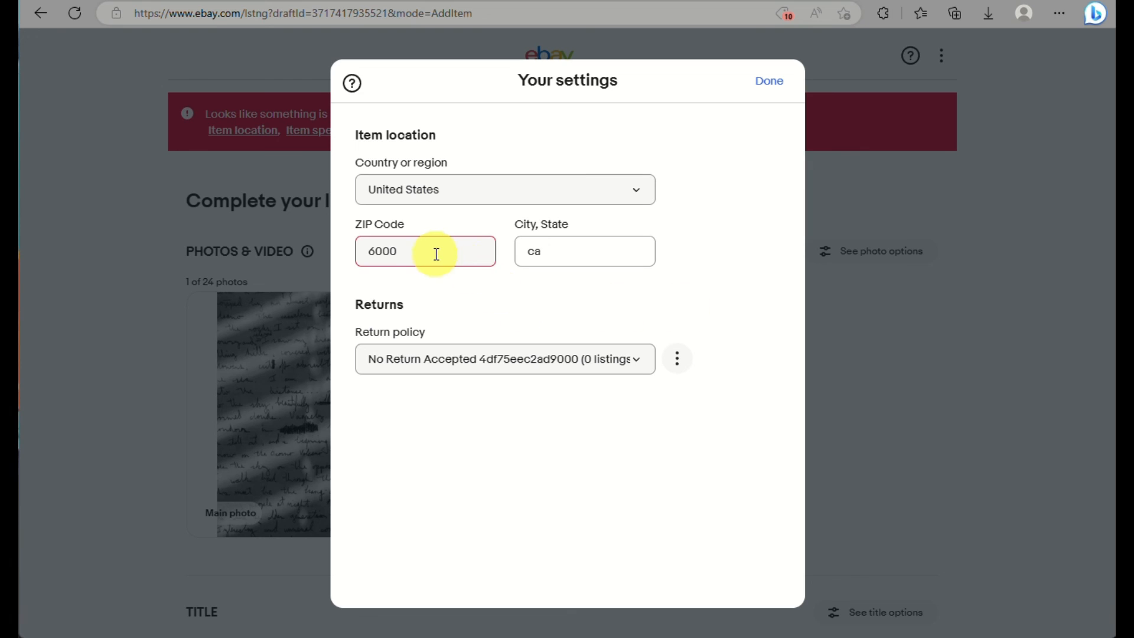
double_click(476, 248)
type("91")
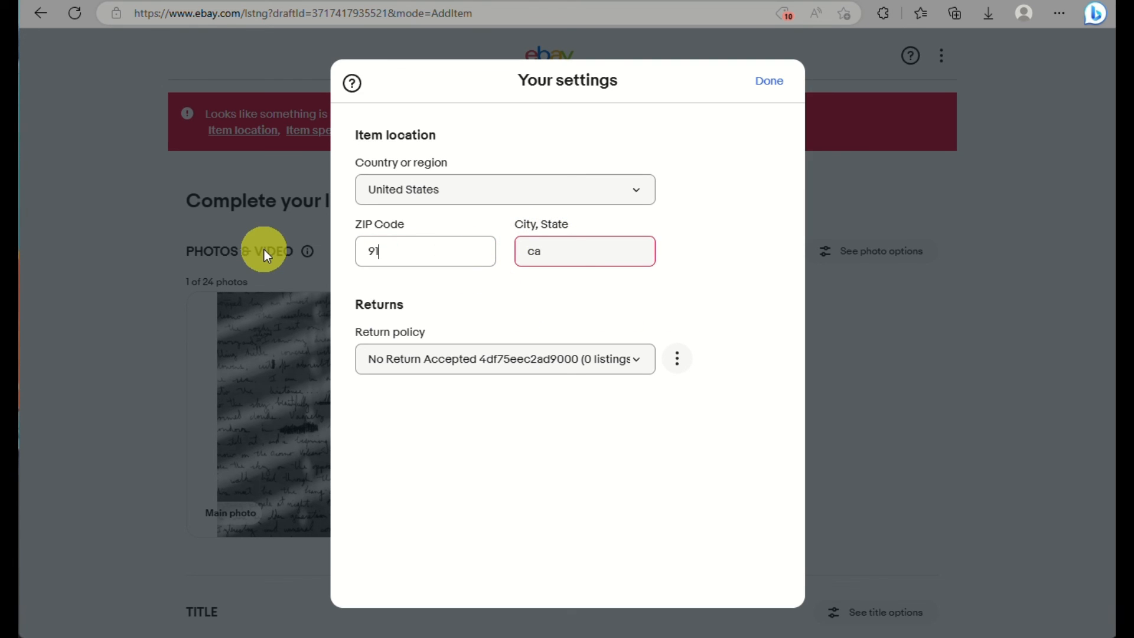
type("505")
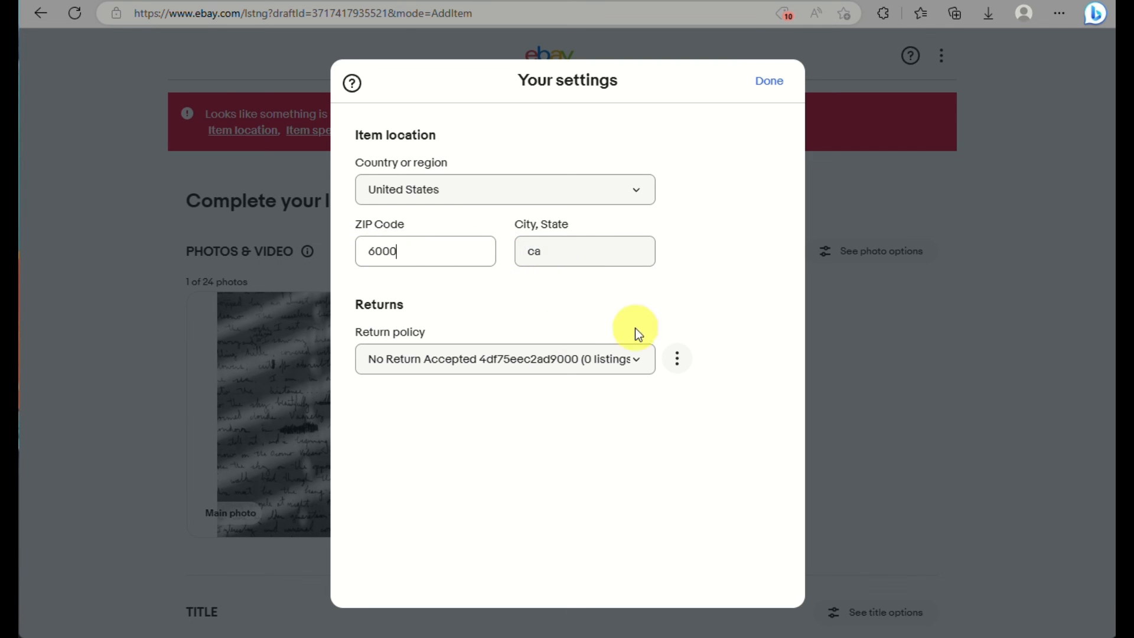
left_click(758, 89)
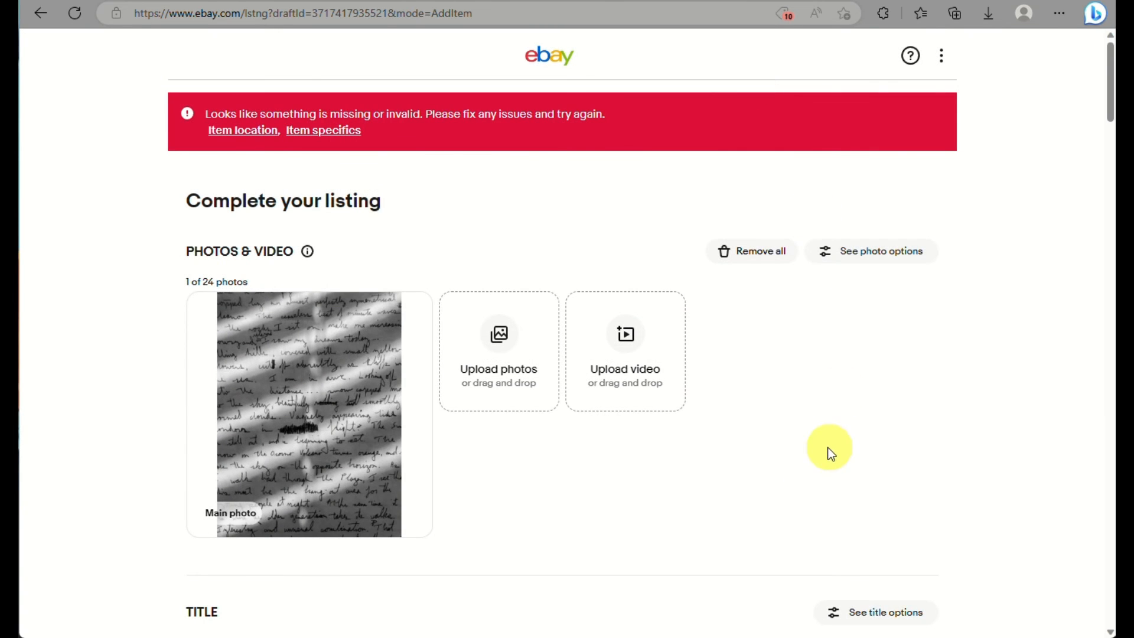
- Open the flagged item specifics and choose Adam Smith as the required author
scroll(833, 451, "down", 5)
scroll(686, 409, "up", 5)
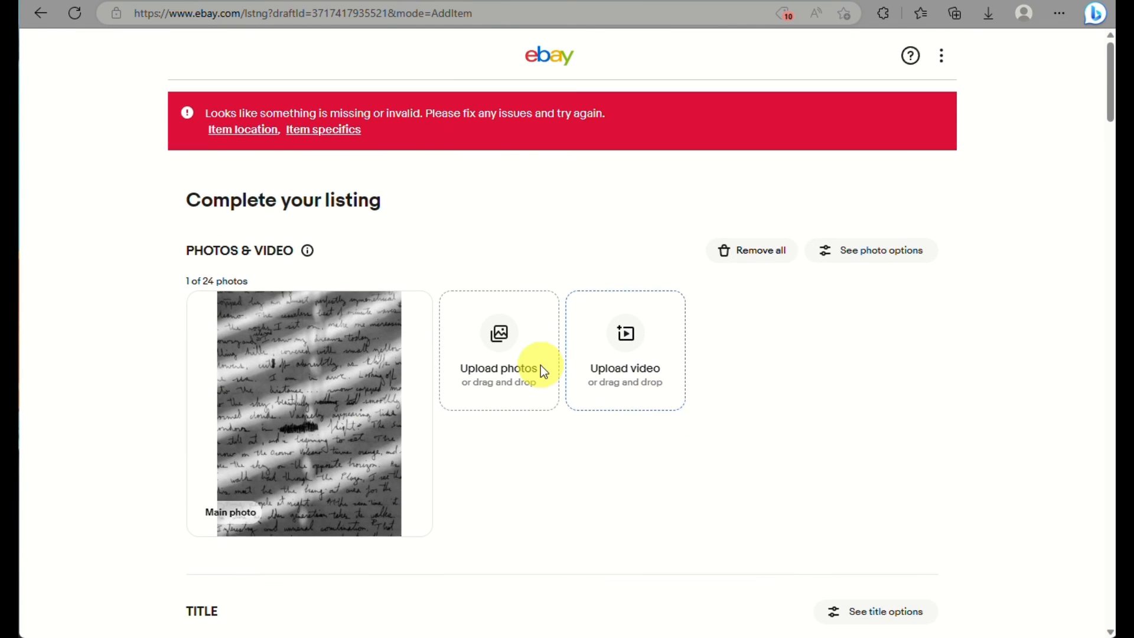
left_click(313, 132)
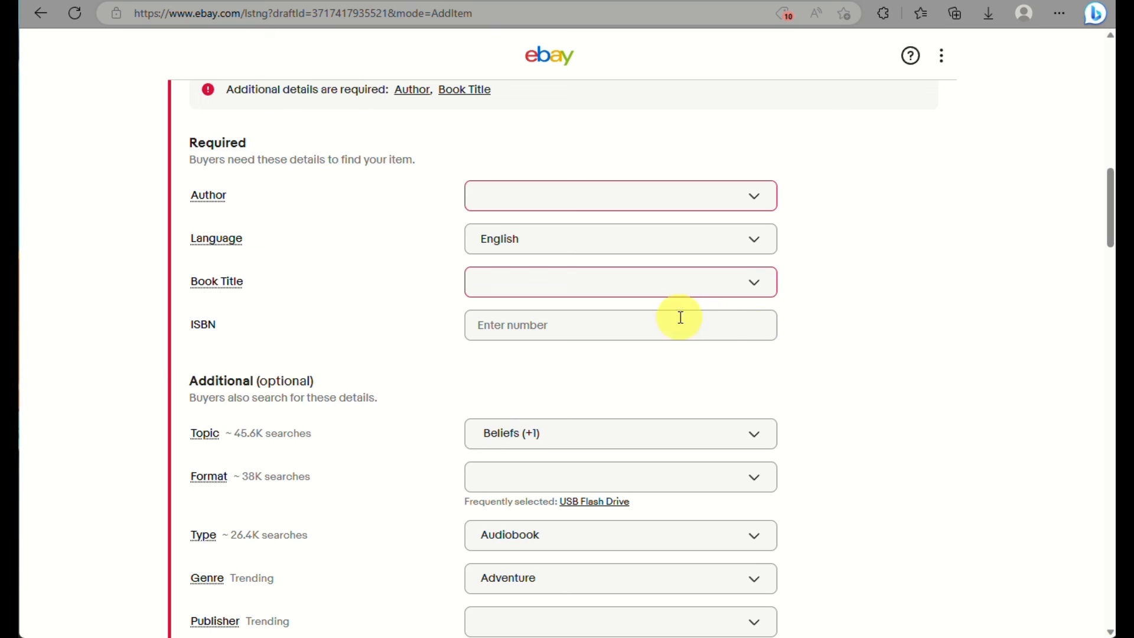
left_click(631, 208)
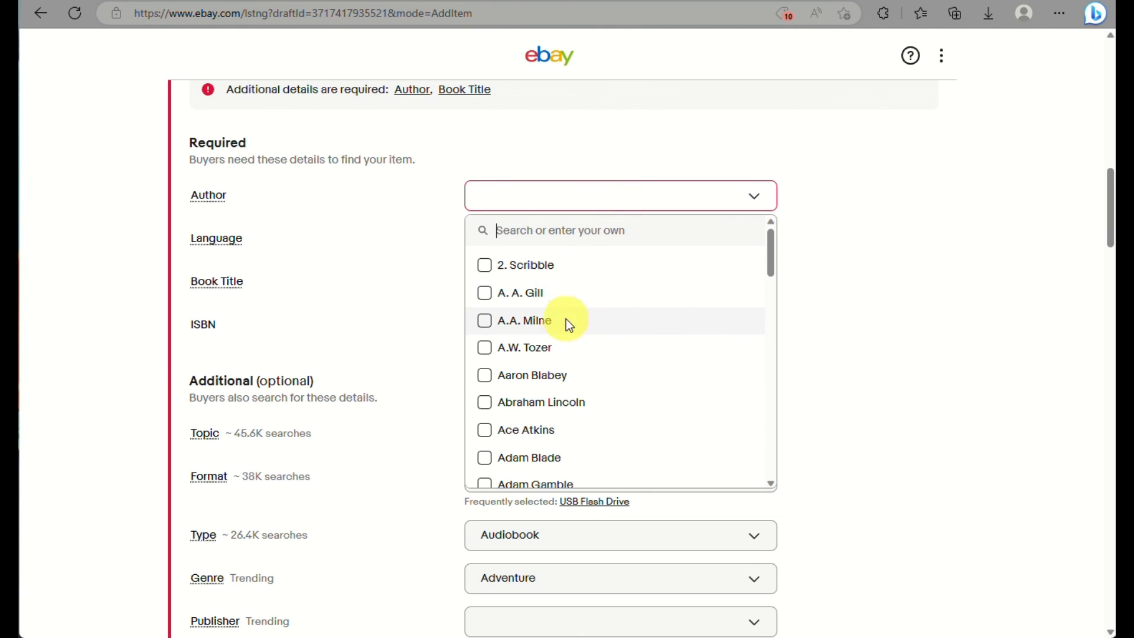
scroll(567, 378, "down", 2)
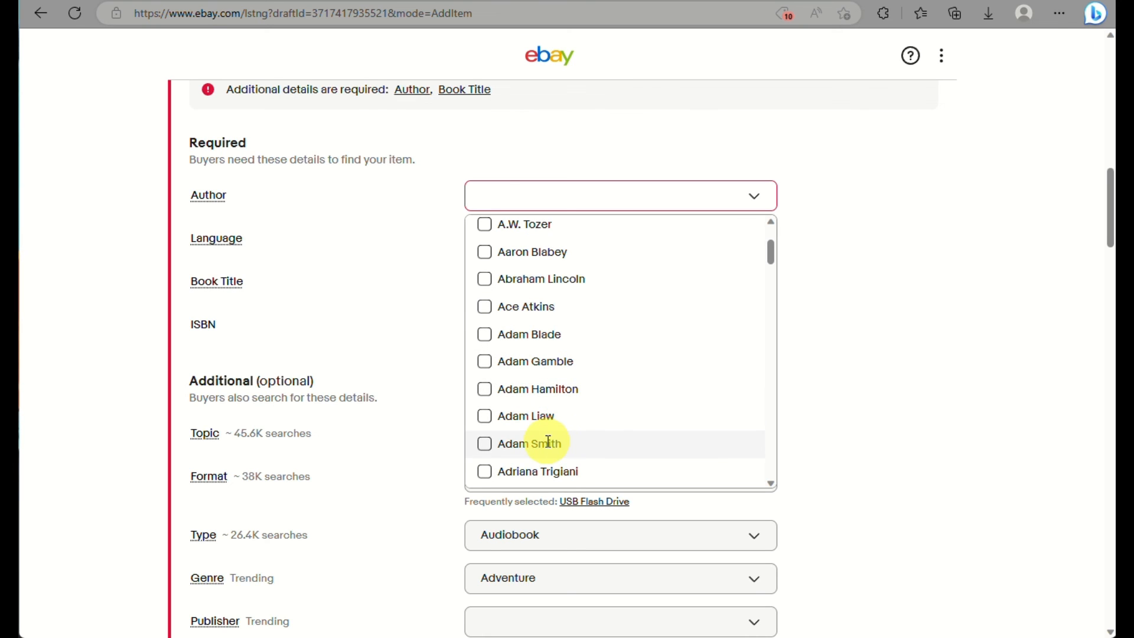
left_click(514, 443)
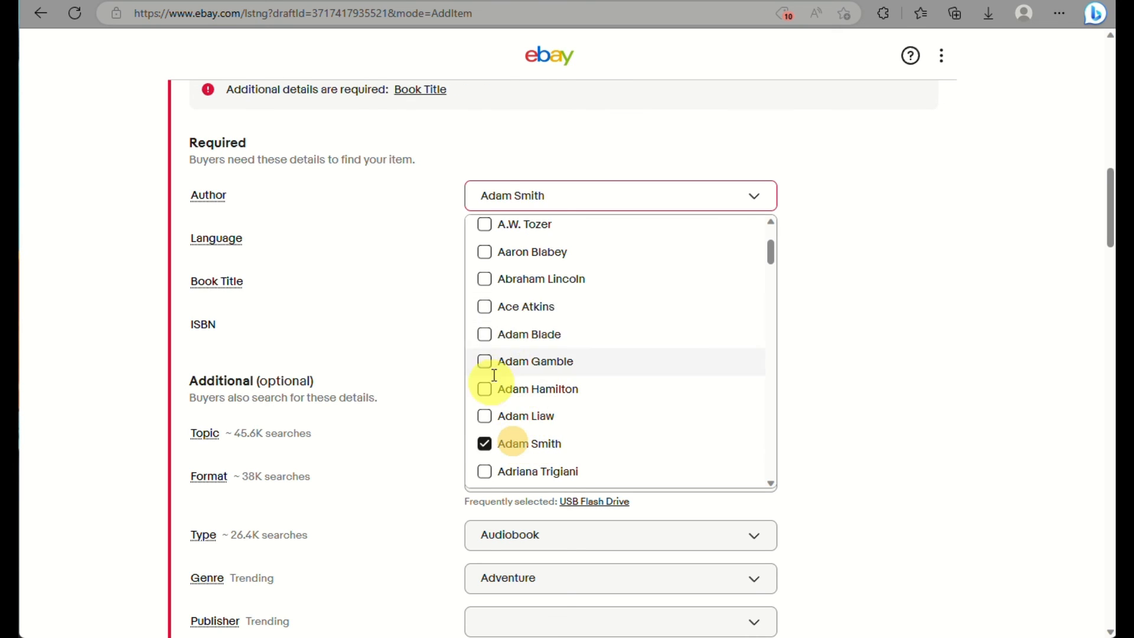
left_click(779, 148)
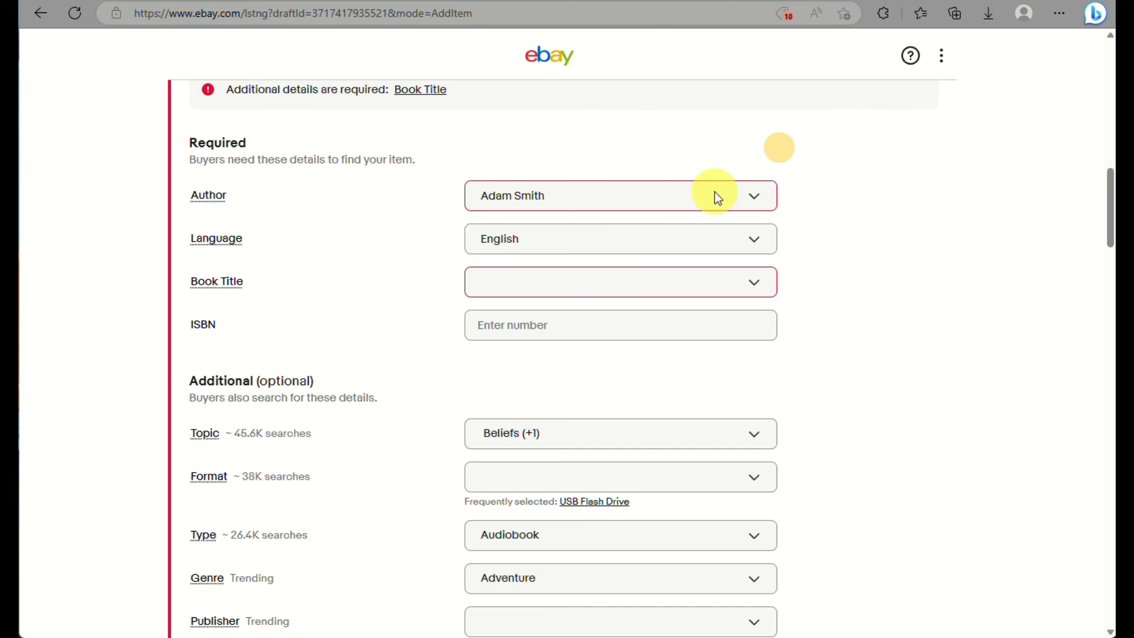
- Set the required book title to "A Clash of Kings"
left_click(586, 276)
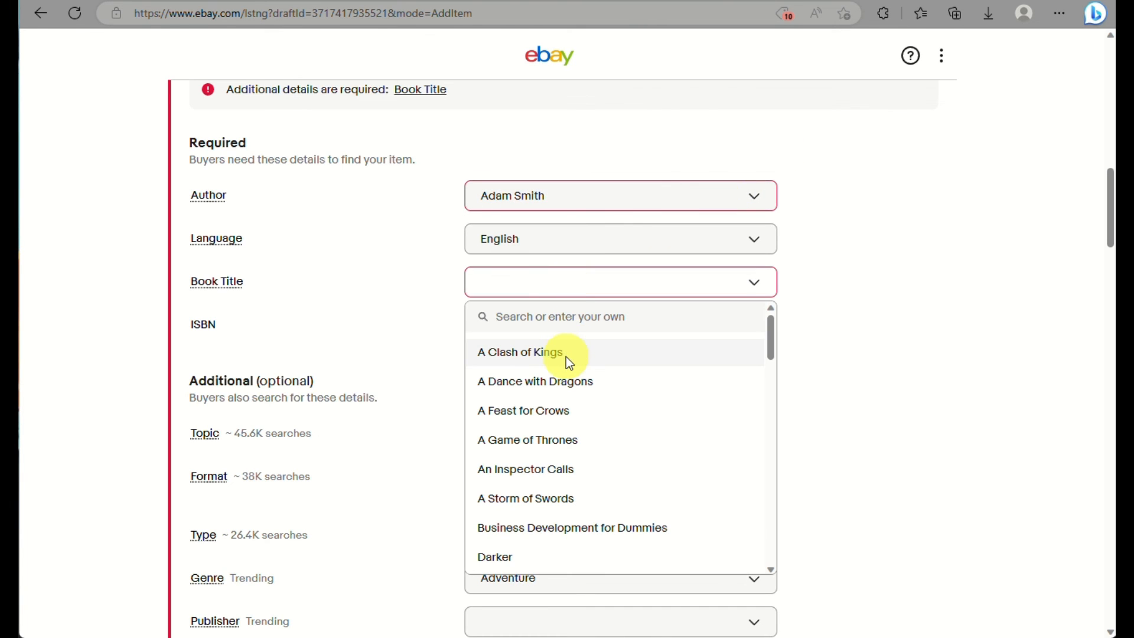
left_click(567, 358)
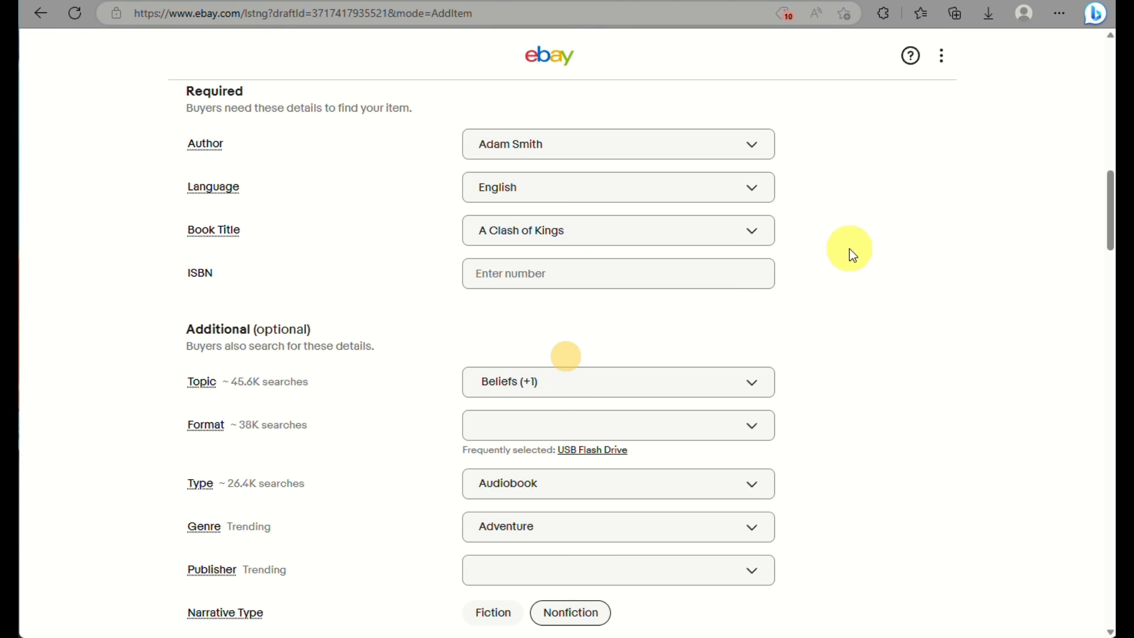
left_click(854, 250)
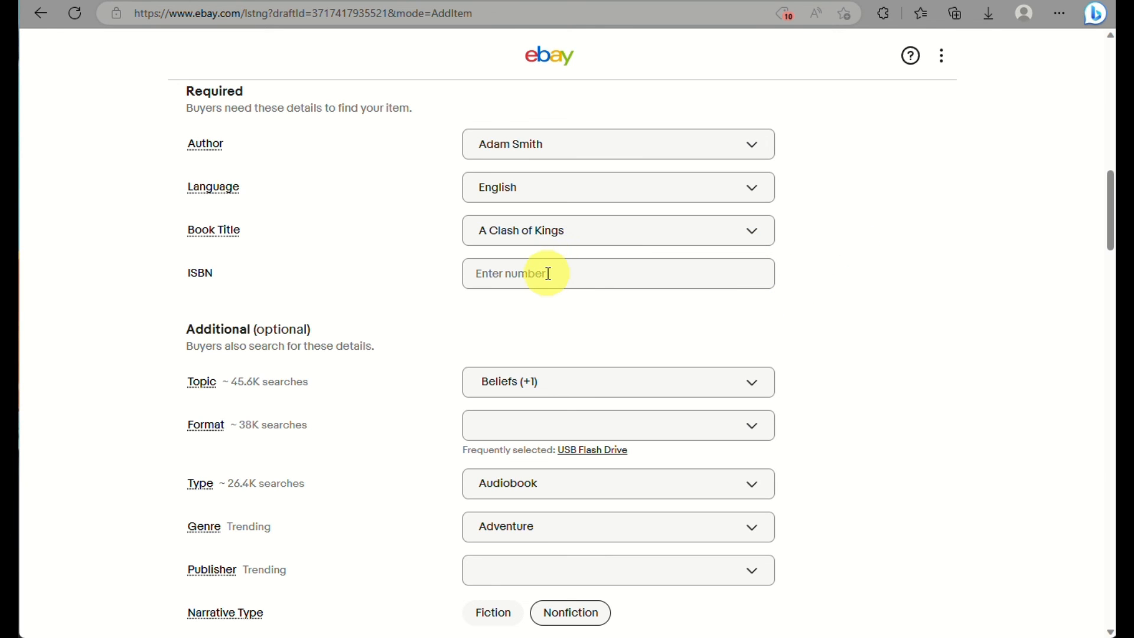
- Check the remaining listing sections from condition through payment, charity and the final listing options
scroll(768, 277, "down", 20)
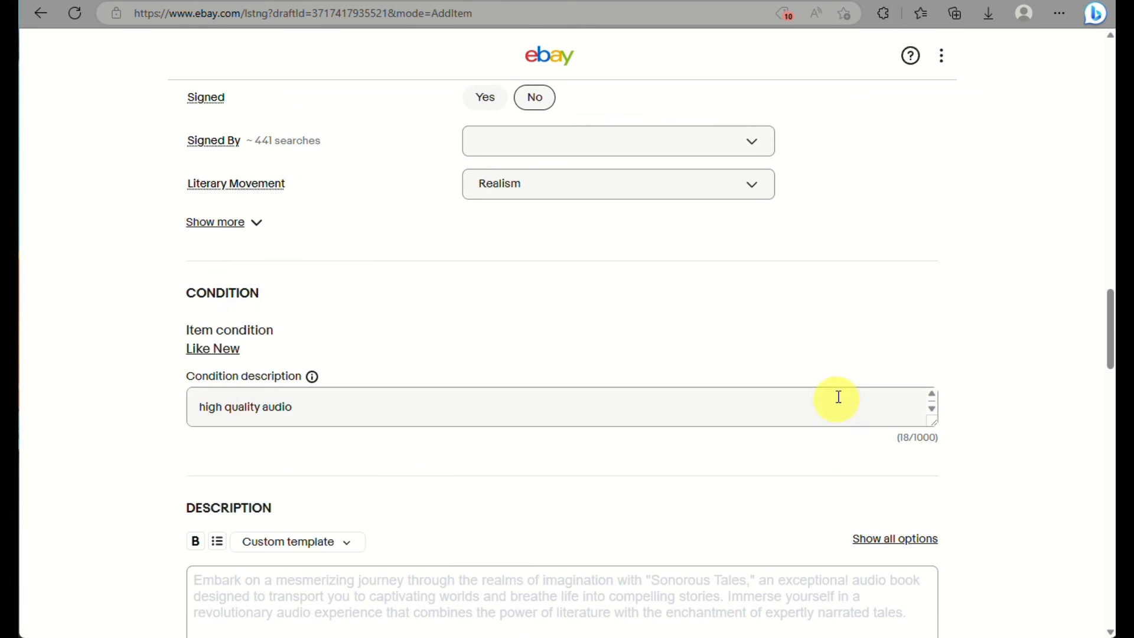
scroll(829, 447, "down", 20)
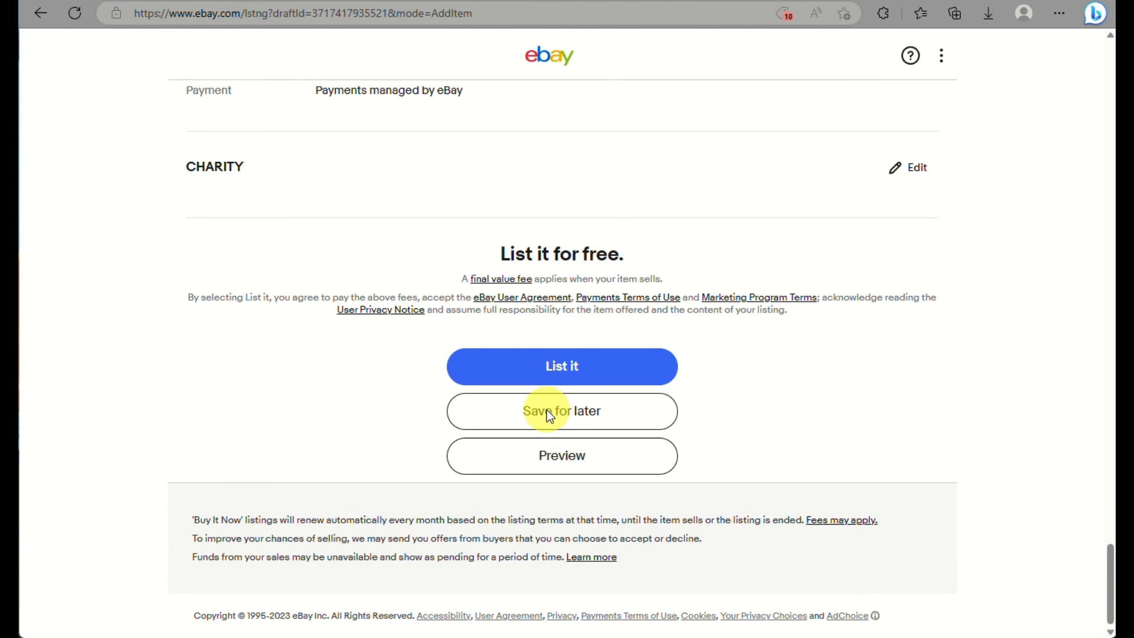
scroll(663, 405, "up", 3)
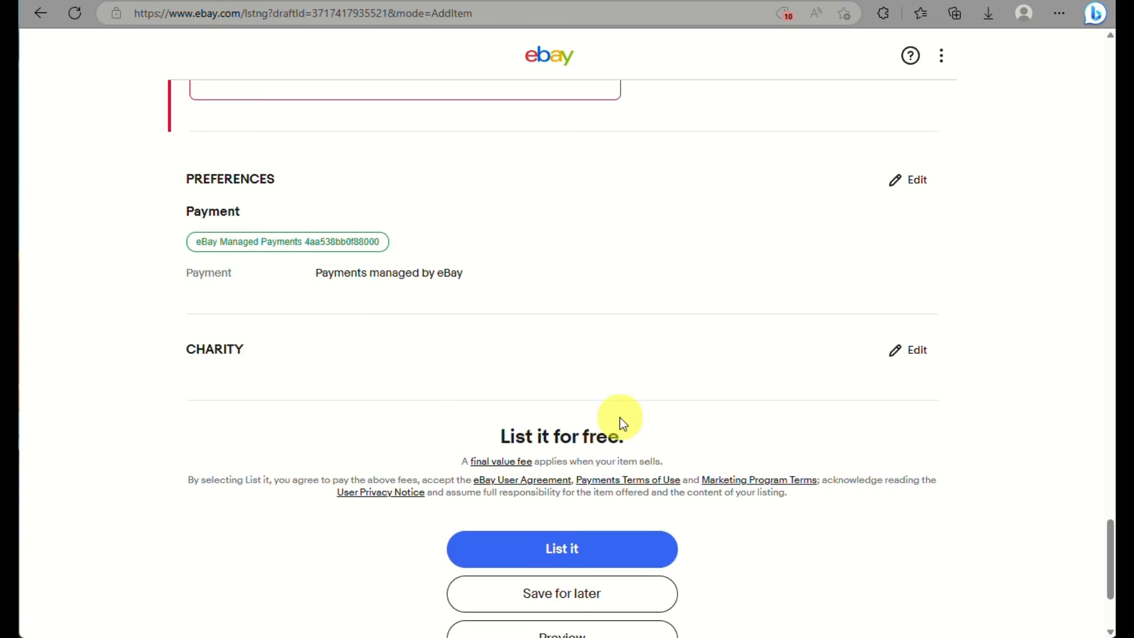